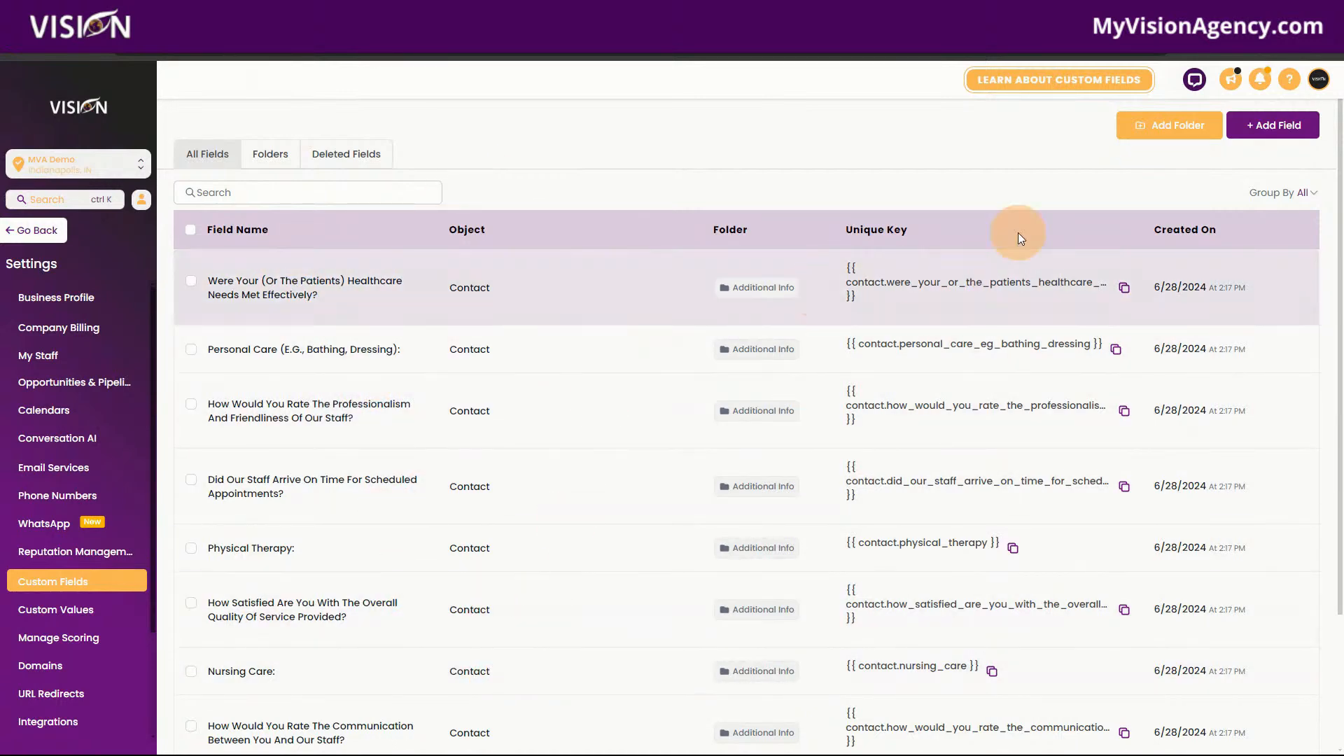
# Step: Look at the new custom field folder form and the existing folders, and return to the list of all fields
pyautogui.click(1165, 129)
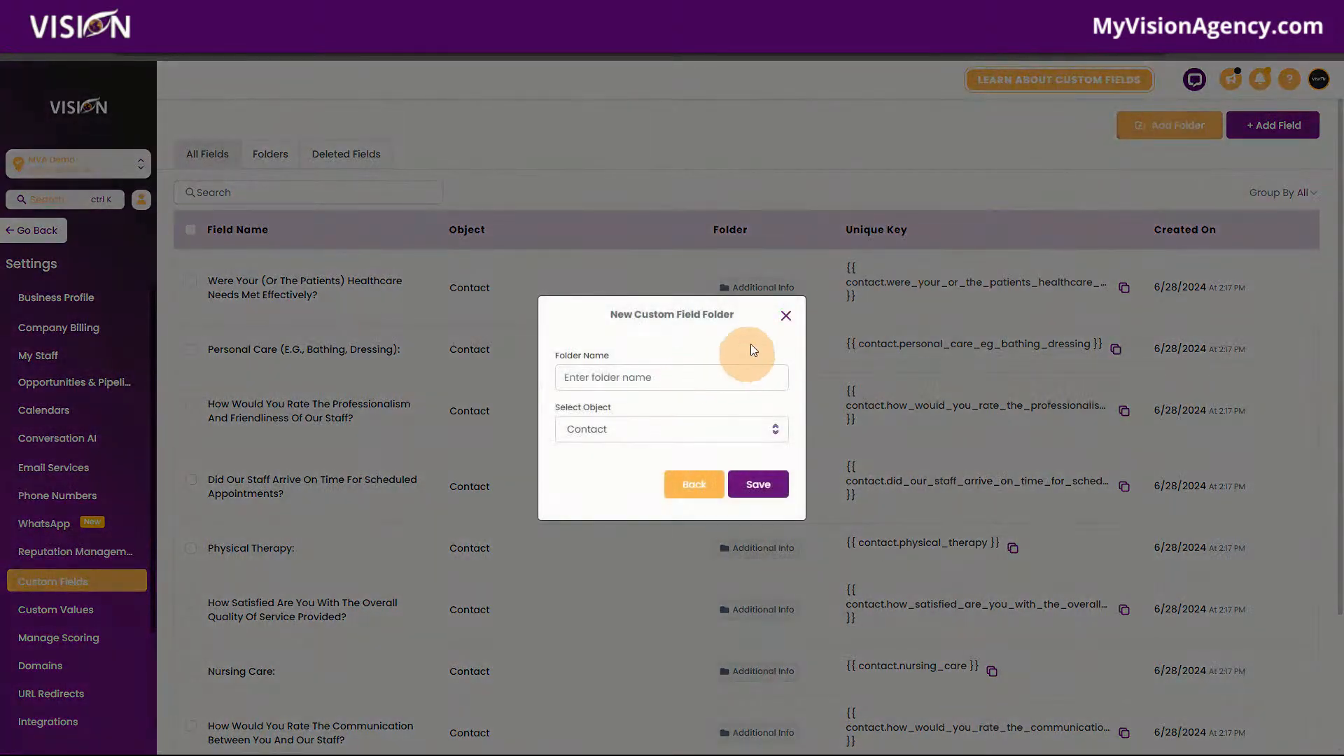
pyautogui.click(785, 314)
pyautogui.click(269, 151)
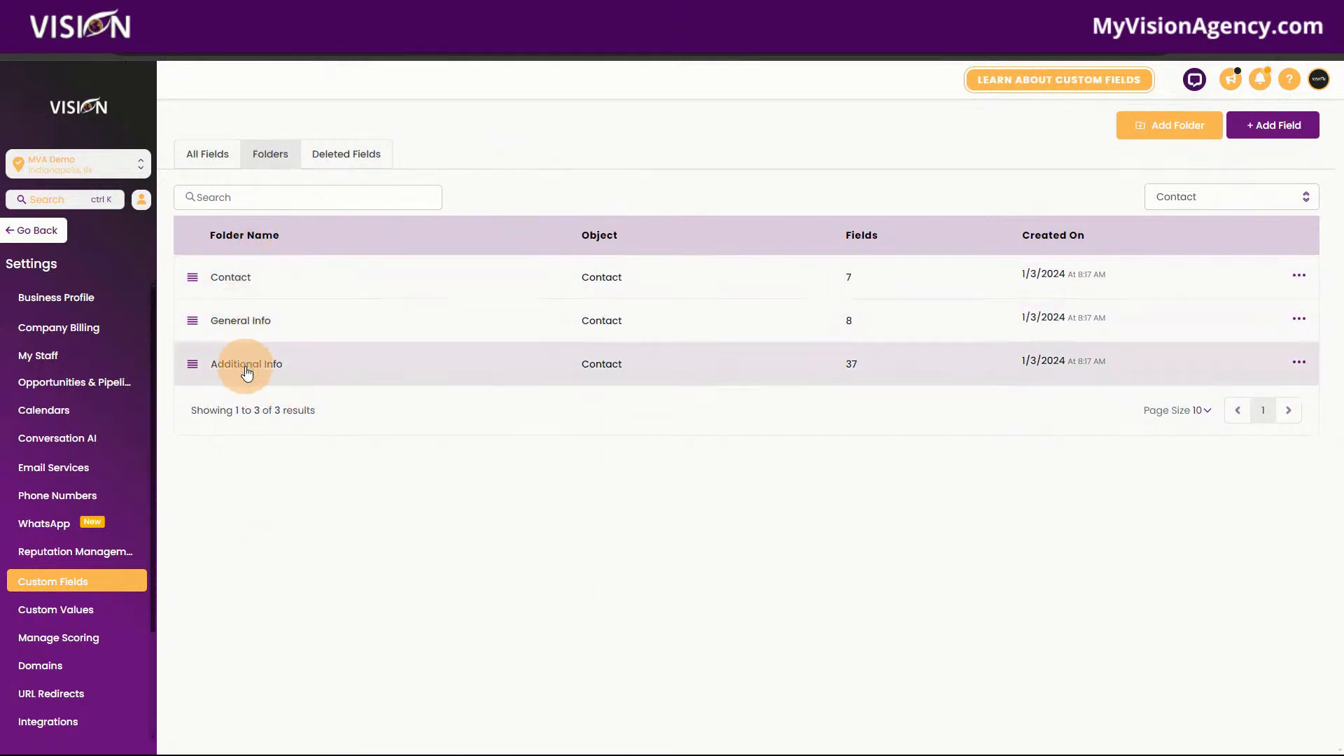
pyautogui.click(201, 149)
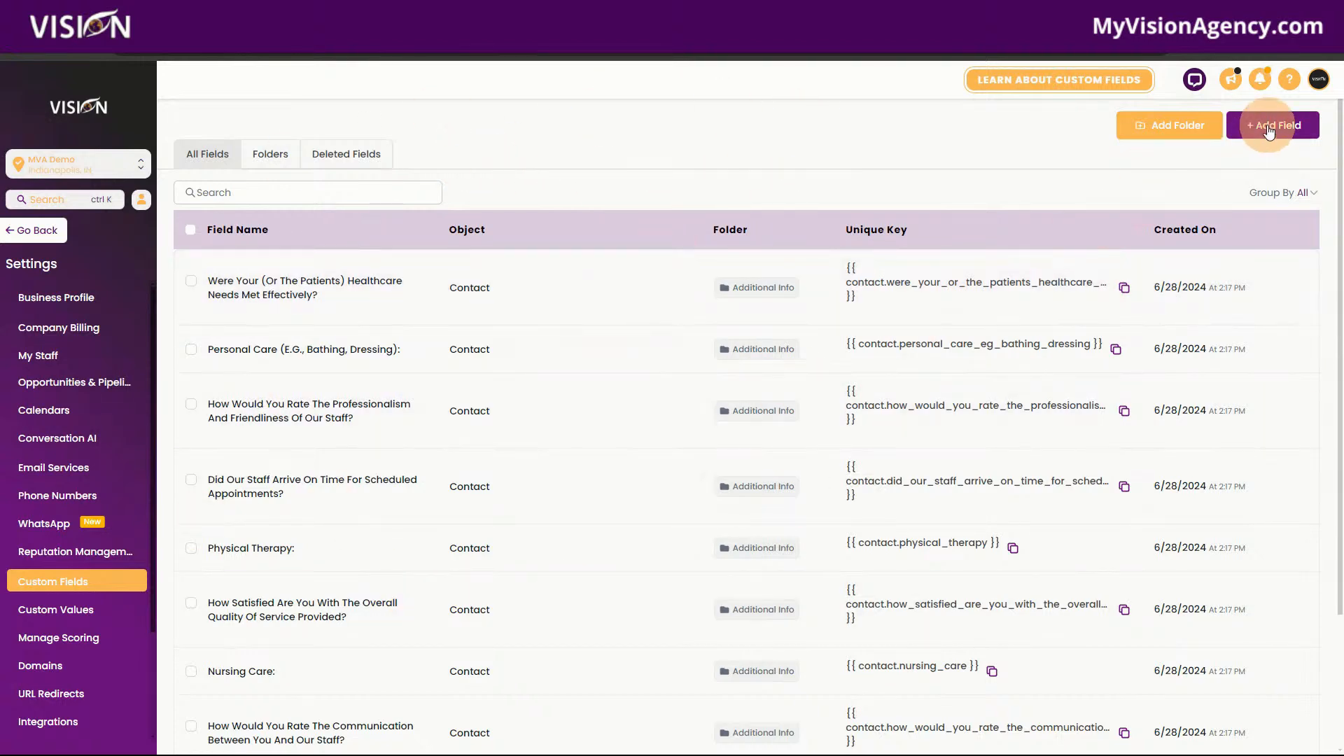
# Step: Start a new custom field and preview the text input types and the Number, Phone and Monetary value types
pyautogui.click(1268, 129)
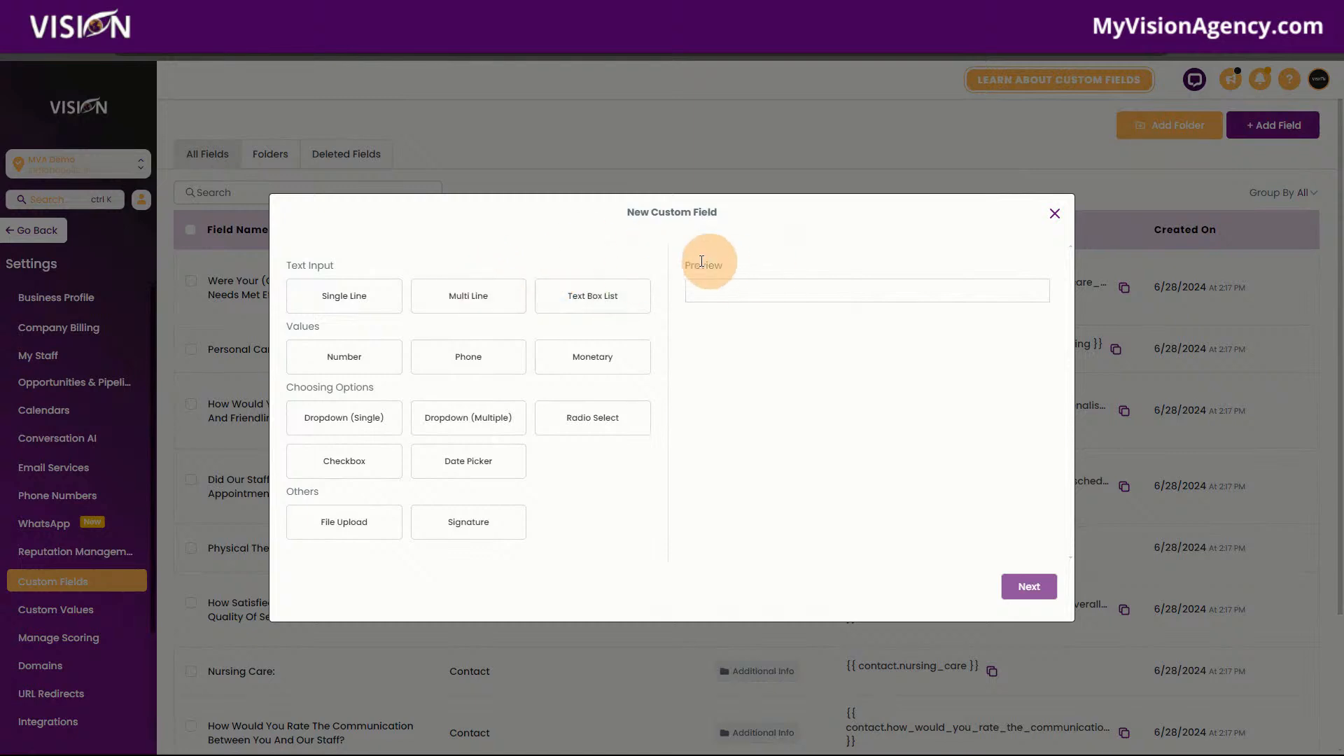
pyautogui.click(337, 298)
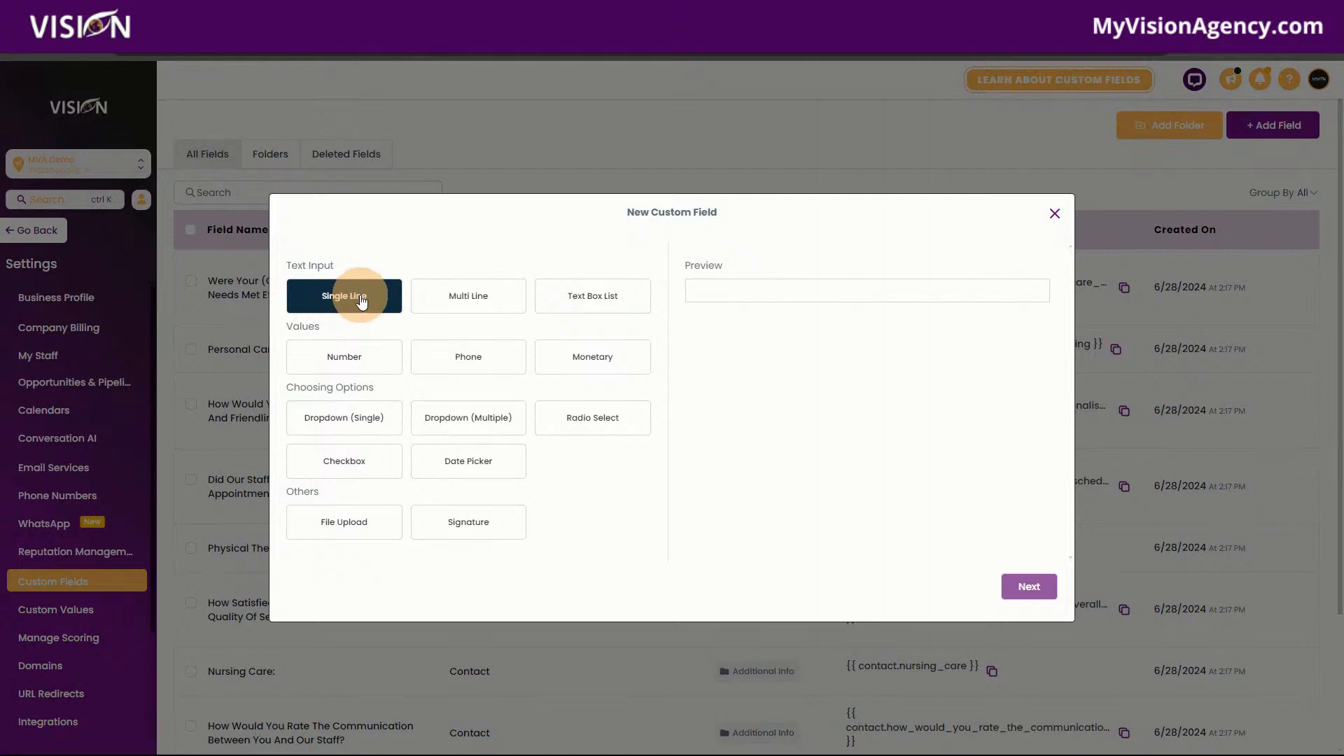
pyautogui.click(479, 303)
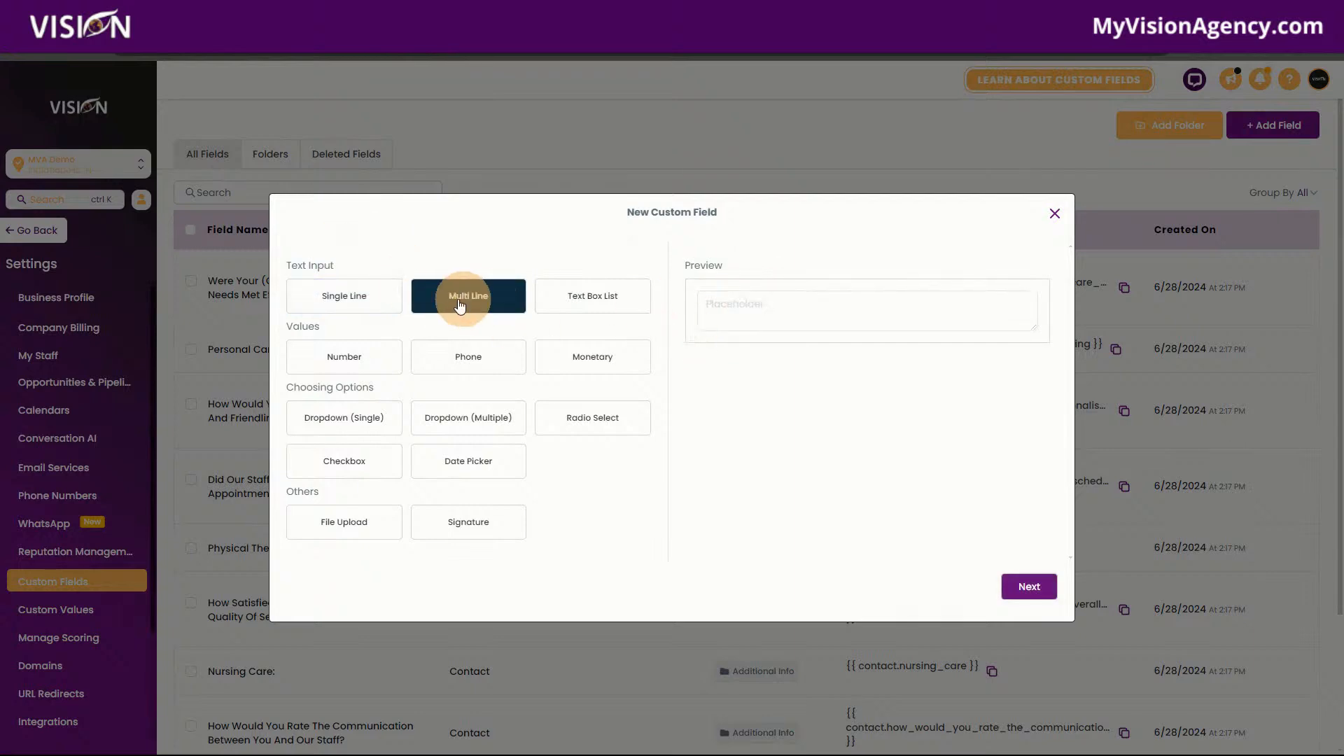
pyautogui.click(592, 294)
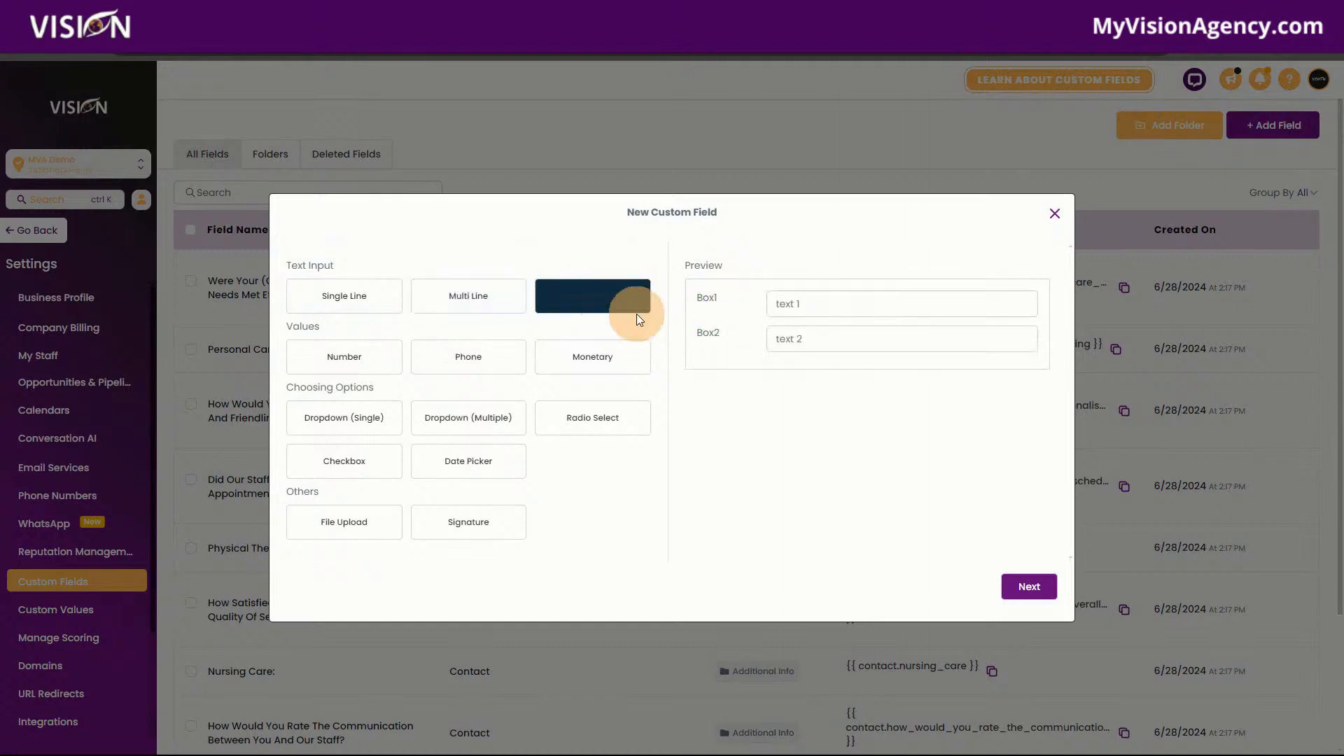
pyautogui.click(332, 357)
pyautogui.click(478, 362)
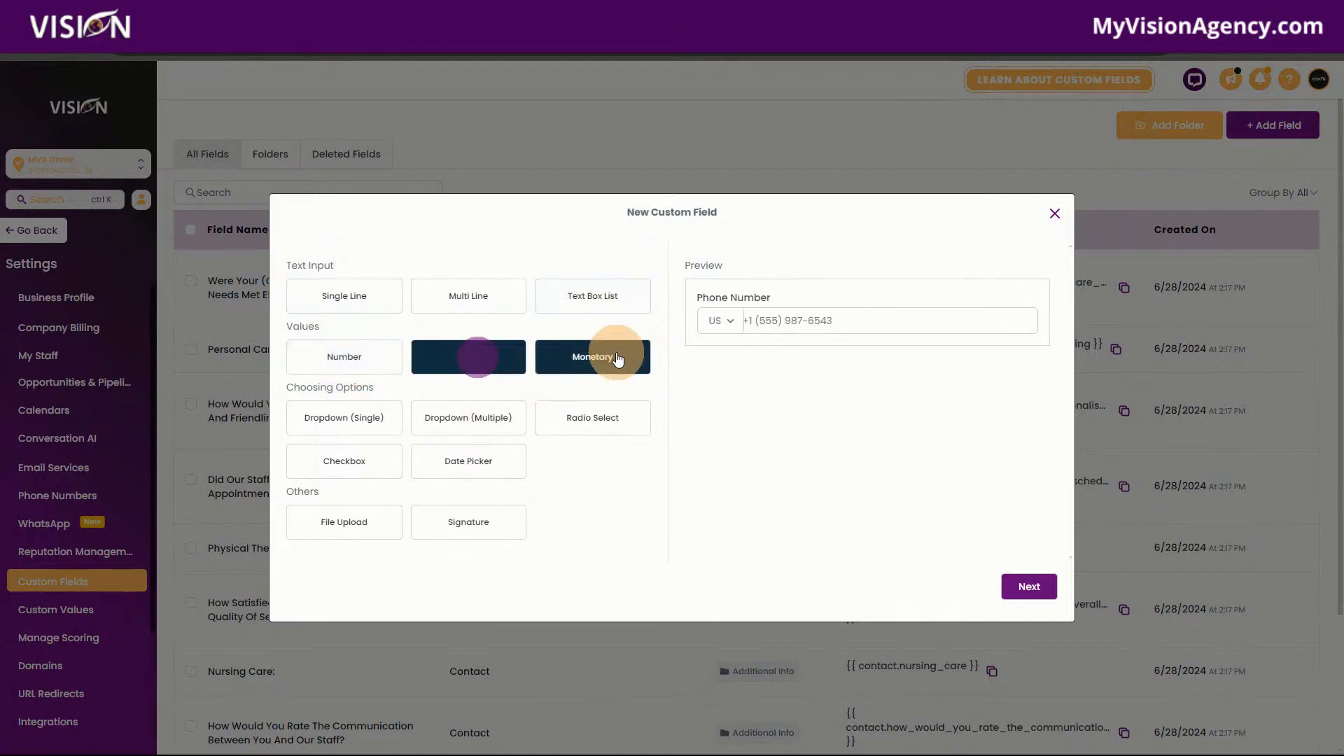
pyautogui.click(603, 361)
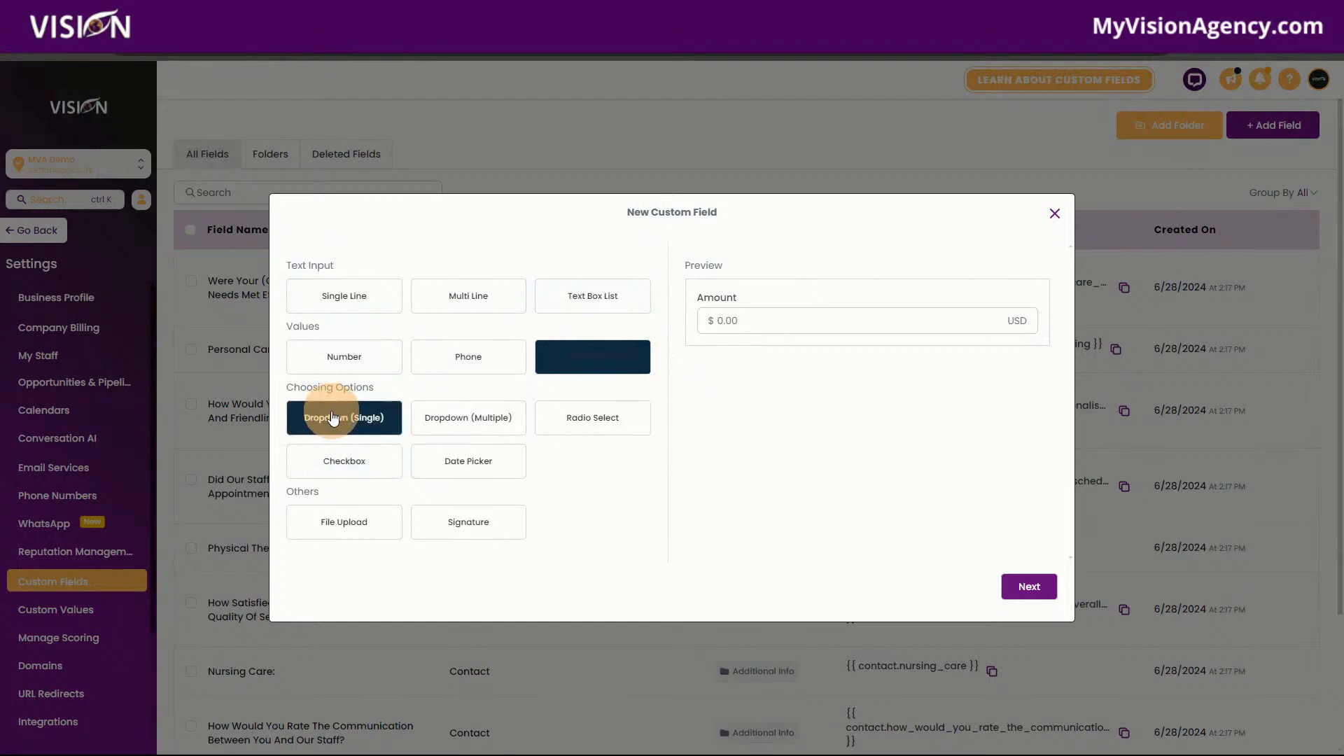
# Step: Preview the dropdown, radio, checkbox and date picker field types, as well as File Upload and Signature
pyautogui.click(368, 423)
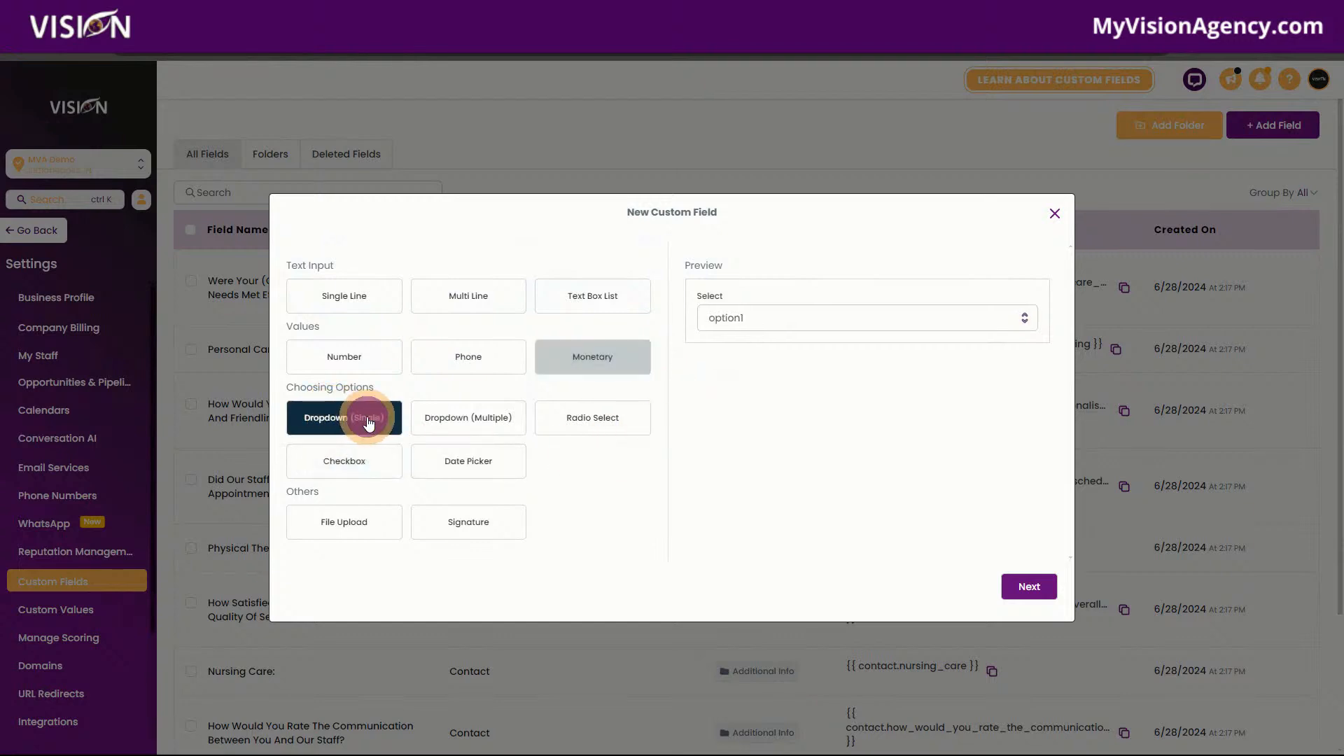
pyautogui.click(501, 424)
pyautogui.click(615, 420)
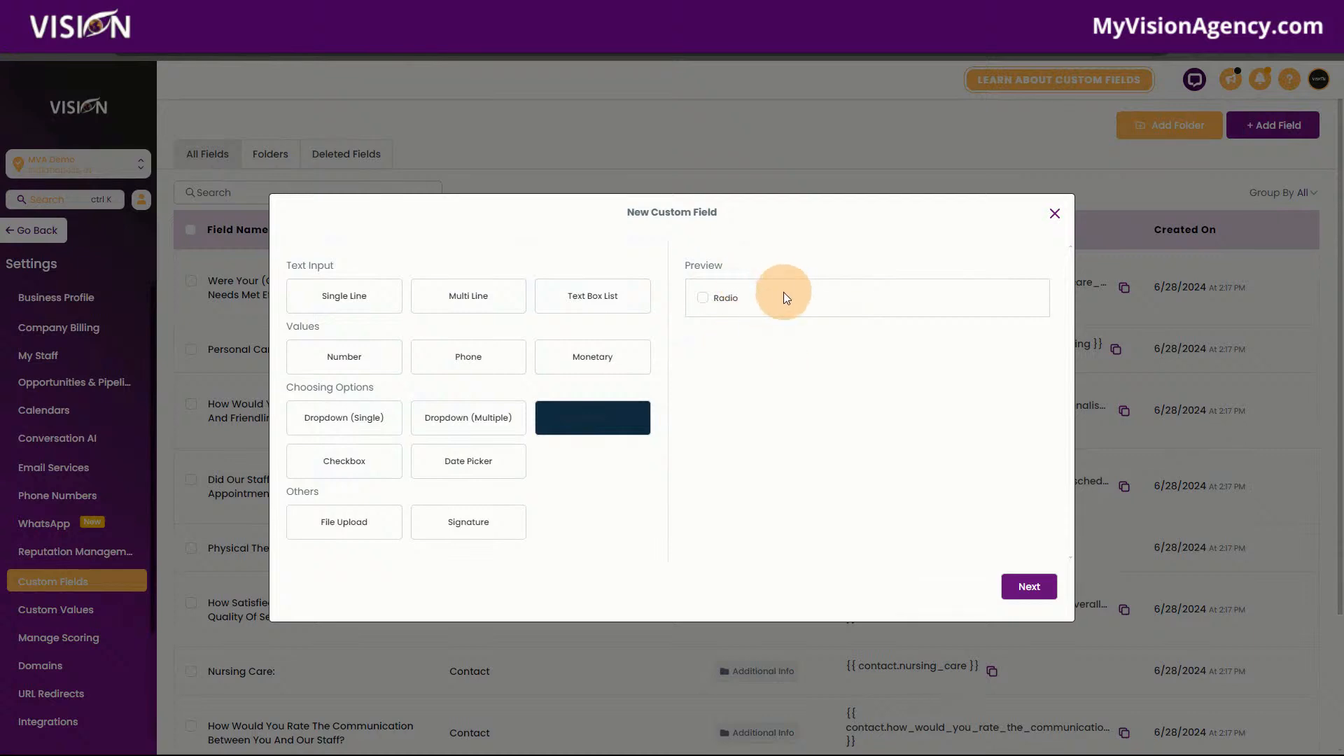
pyautogui.click(344, 463)
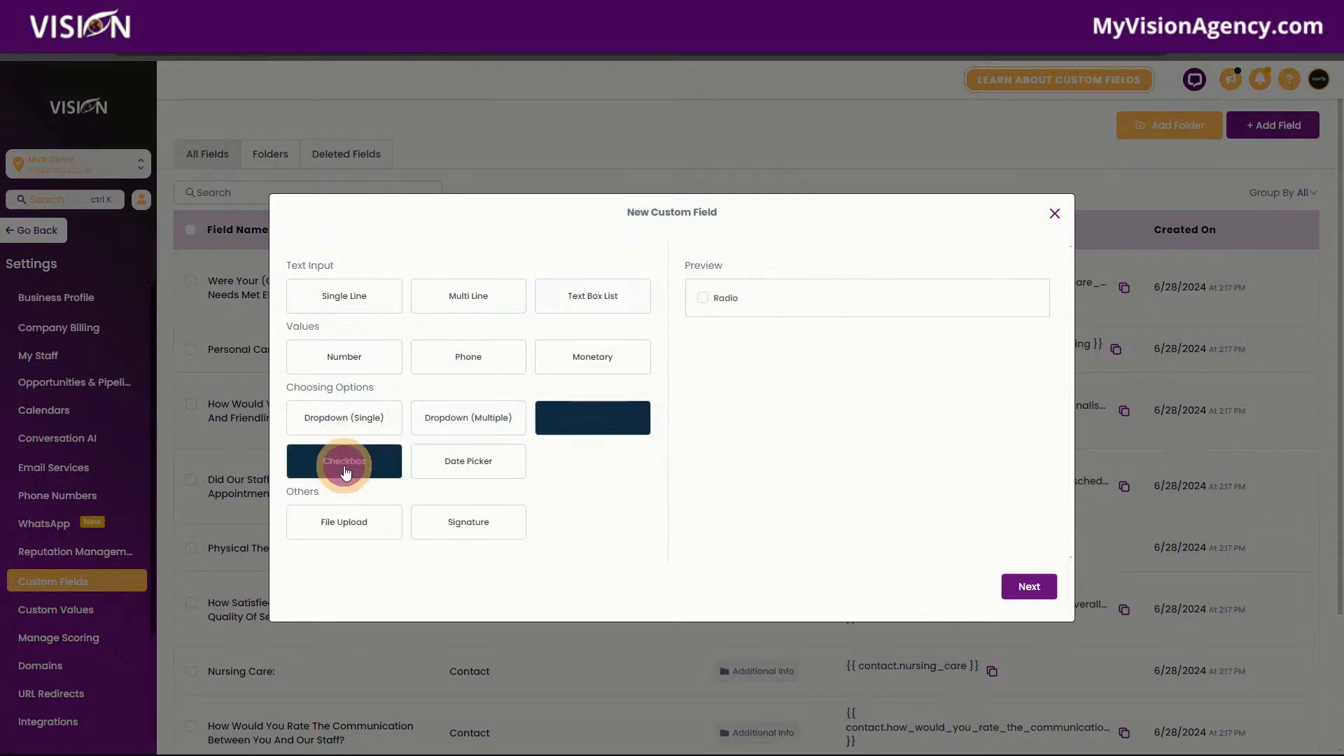
pyautogui.click(488, 465)
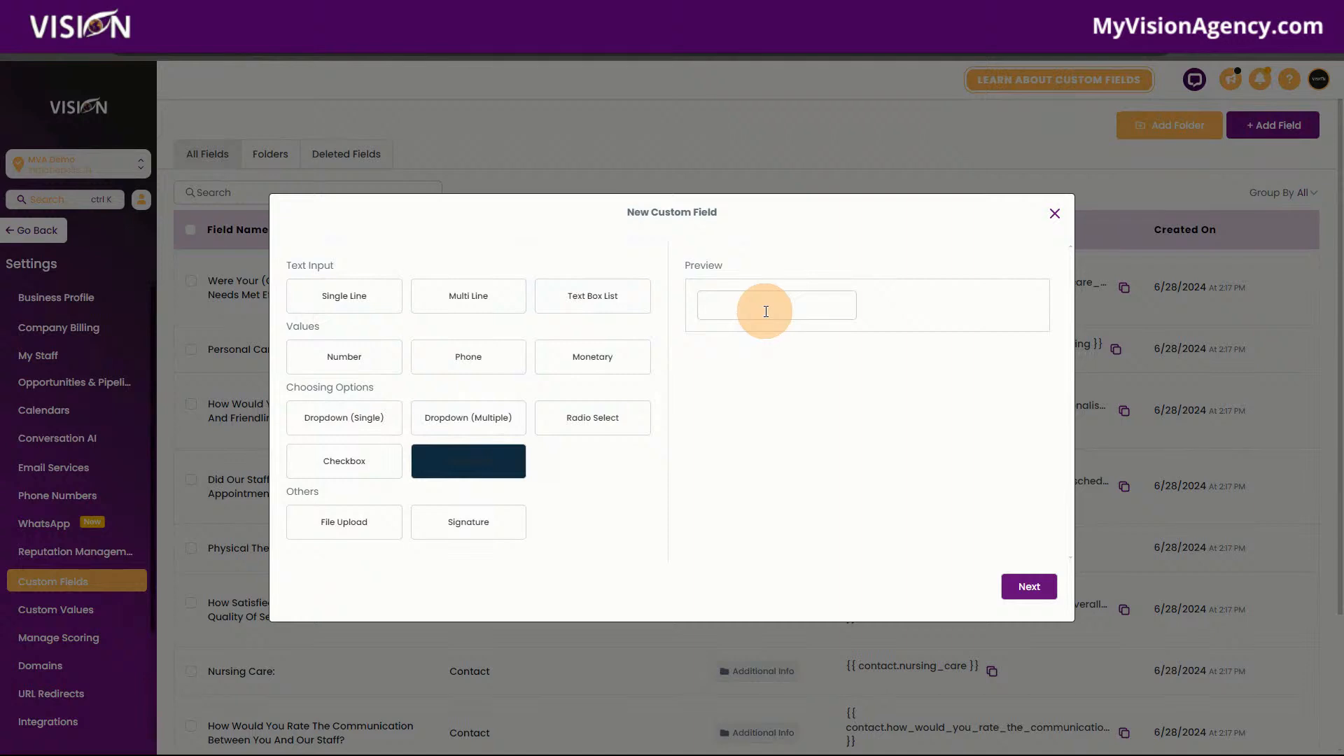
pyautogui.click(349, 526)
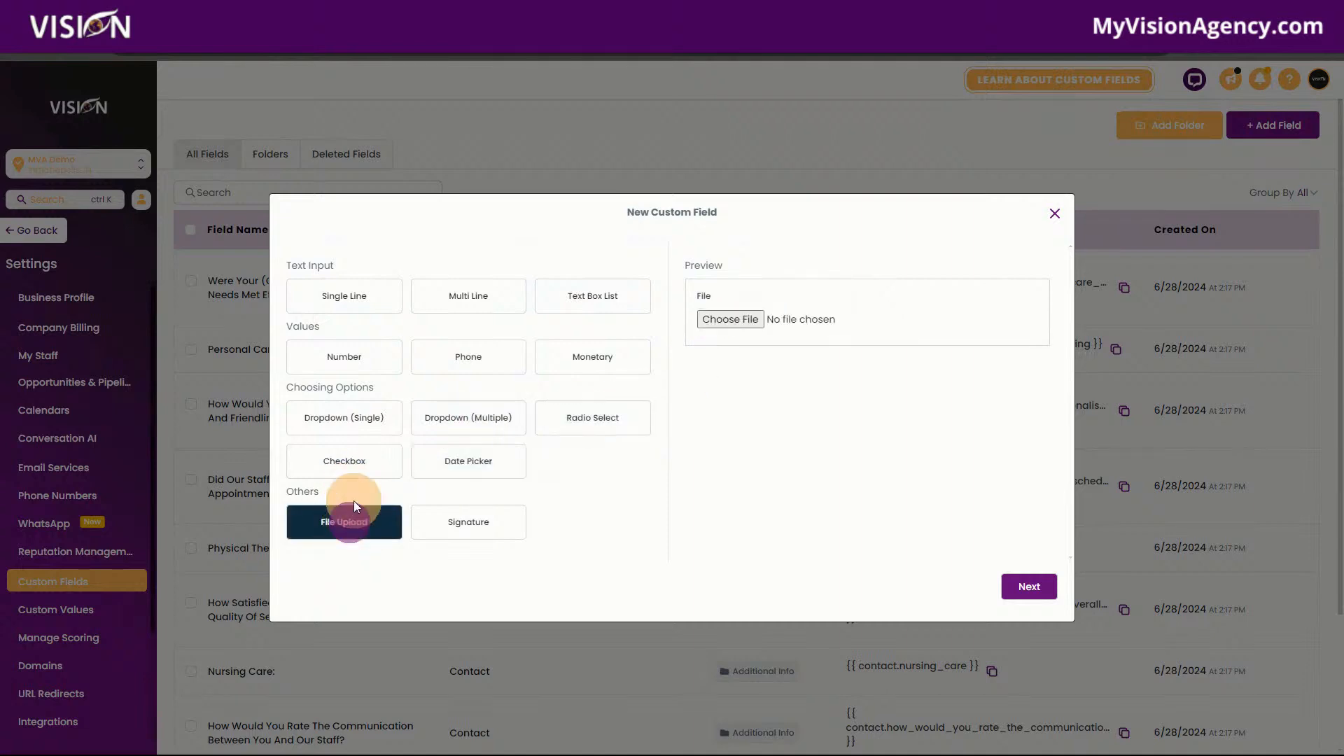
pyautogui.click(460, 520)
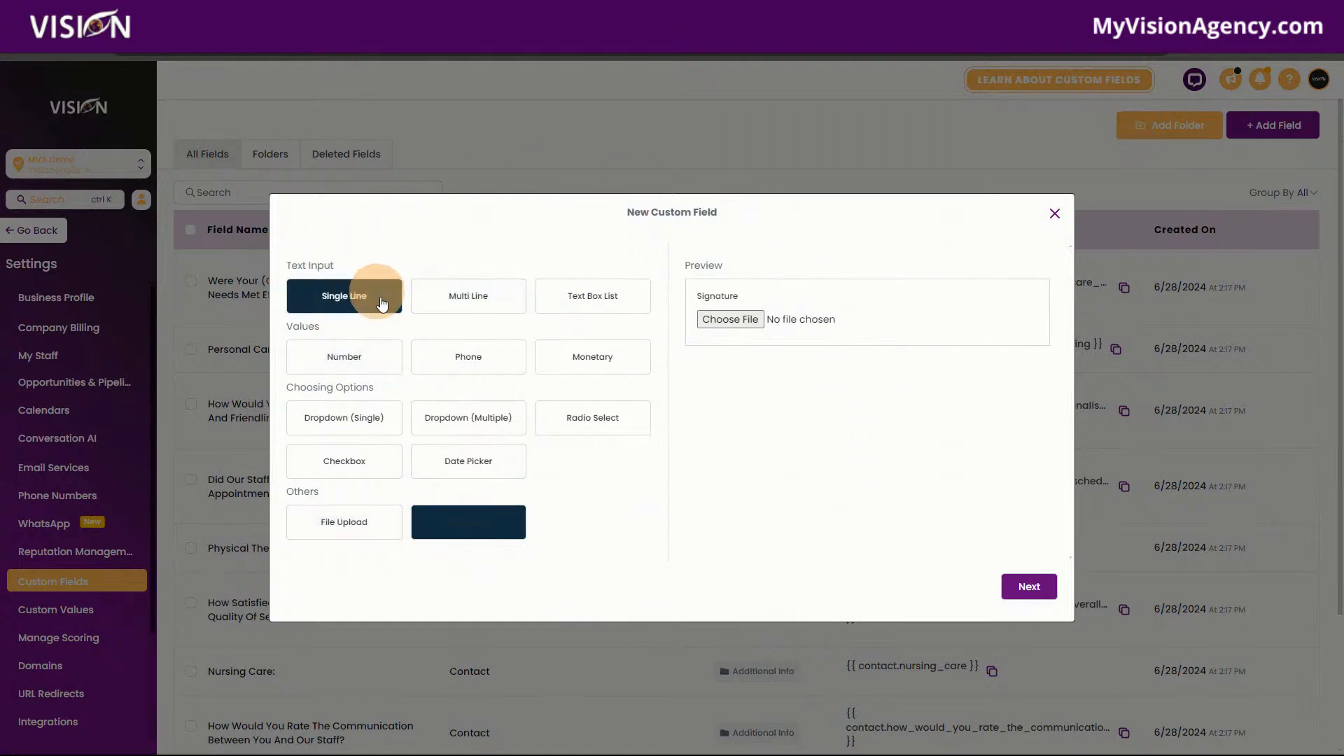
# Step: Choose the Phone field type, name the field "What is your phone number?" and assign it to the Contact group
pyautogui.click(465, 359)
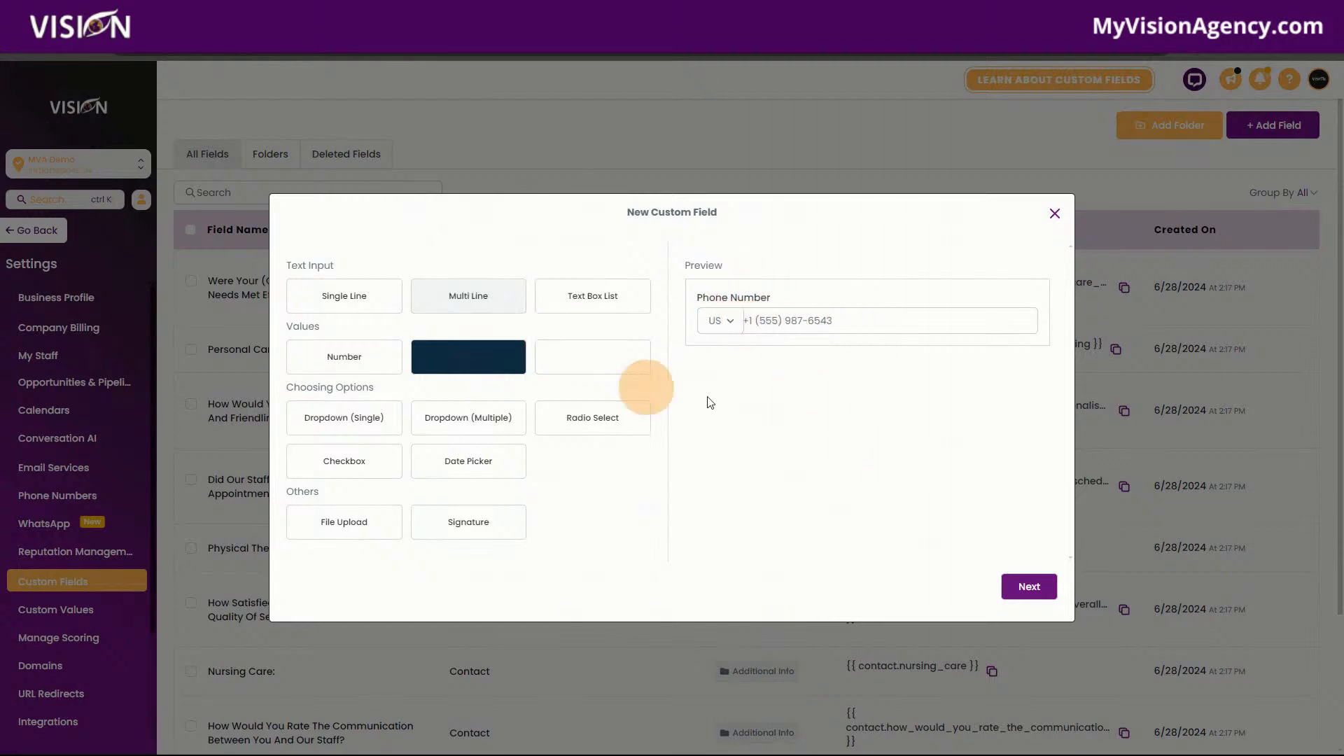
pyautogui.click(1028, 588)
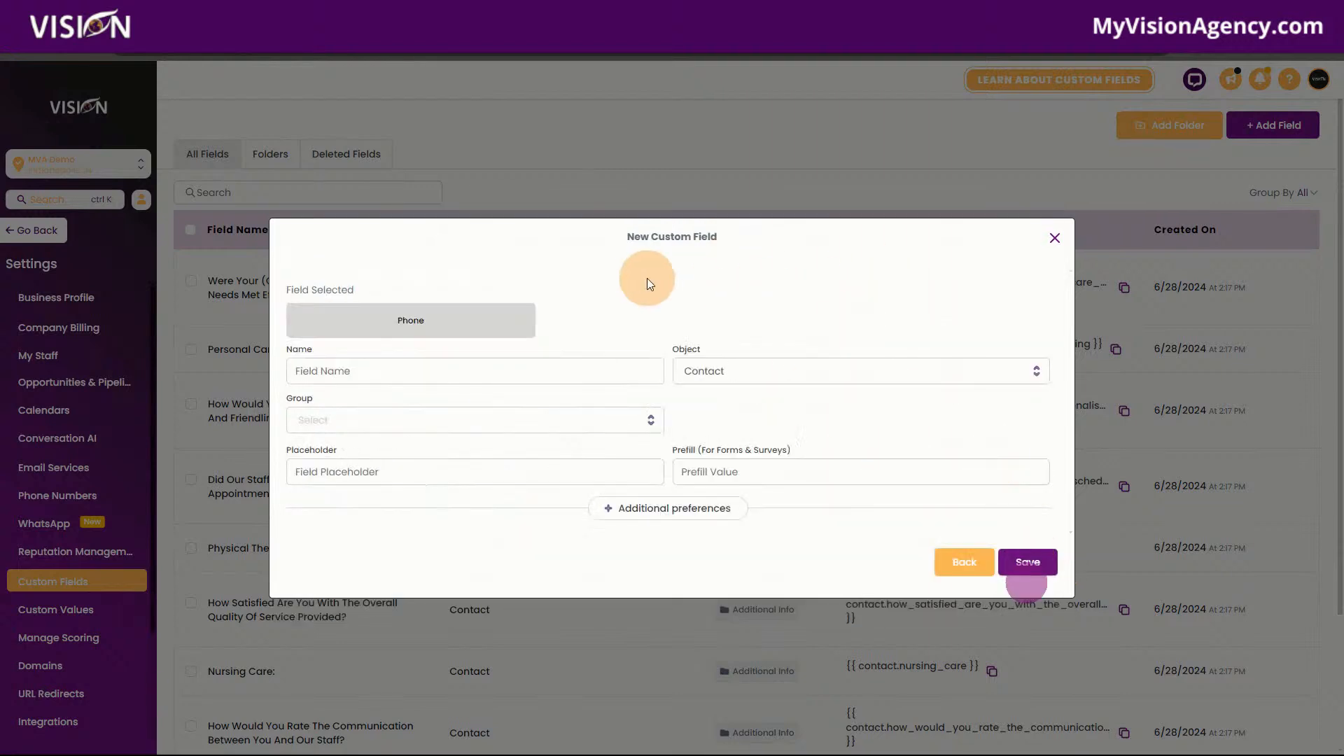
pyautogui.click(361, 371)
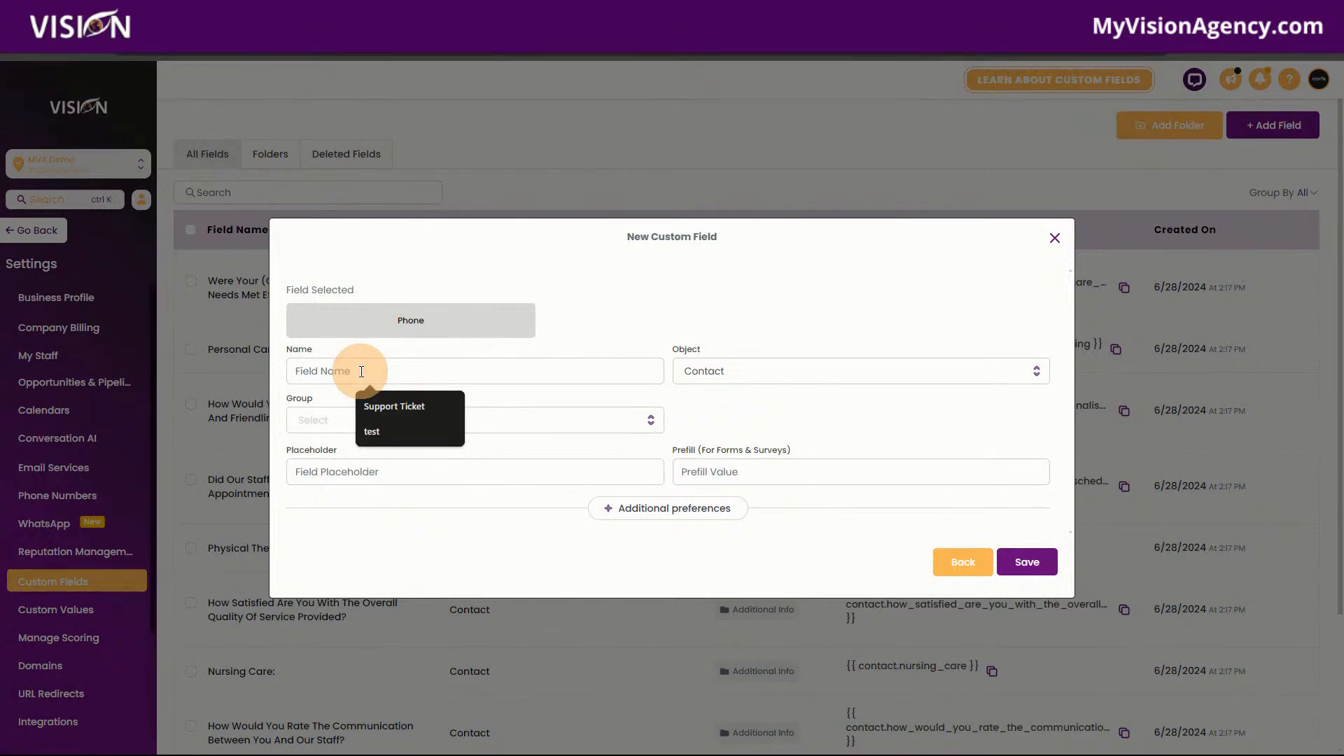
pyautogui.write('What is your phone number?')
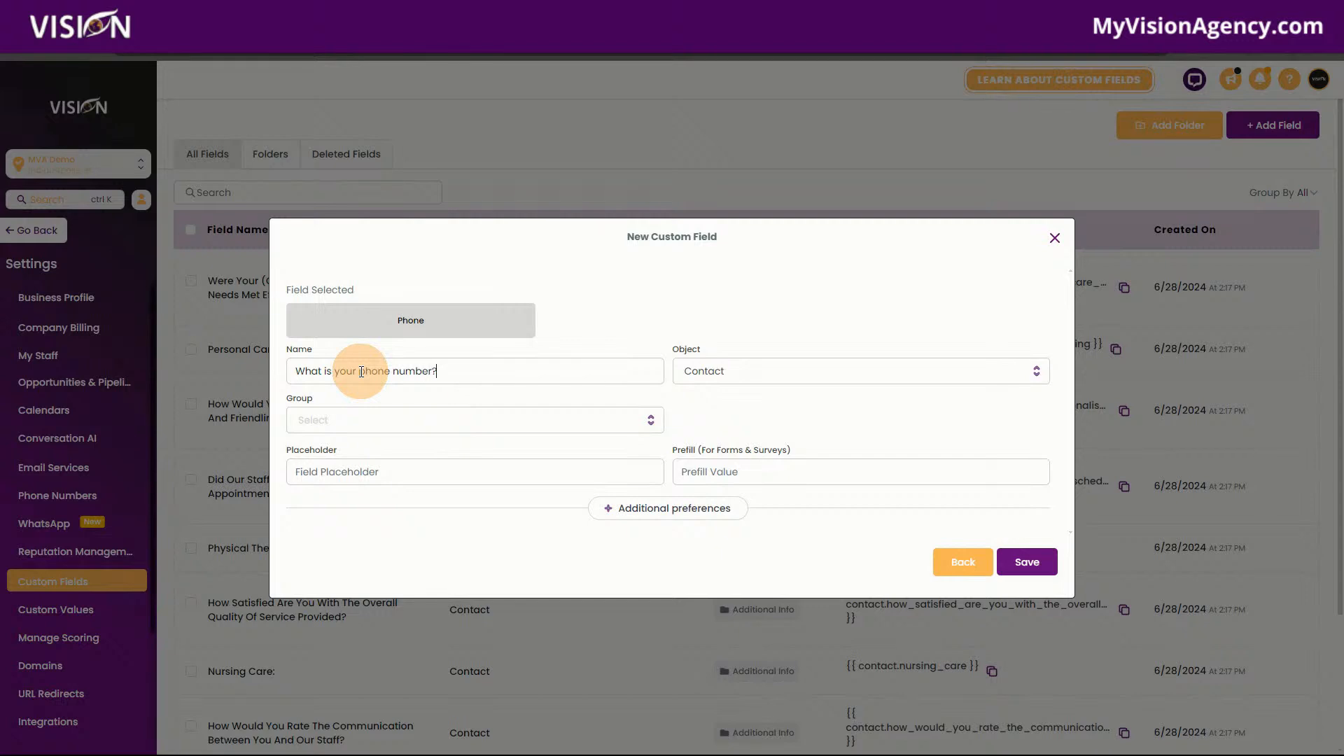
pyautogui.click(339, 421)
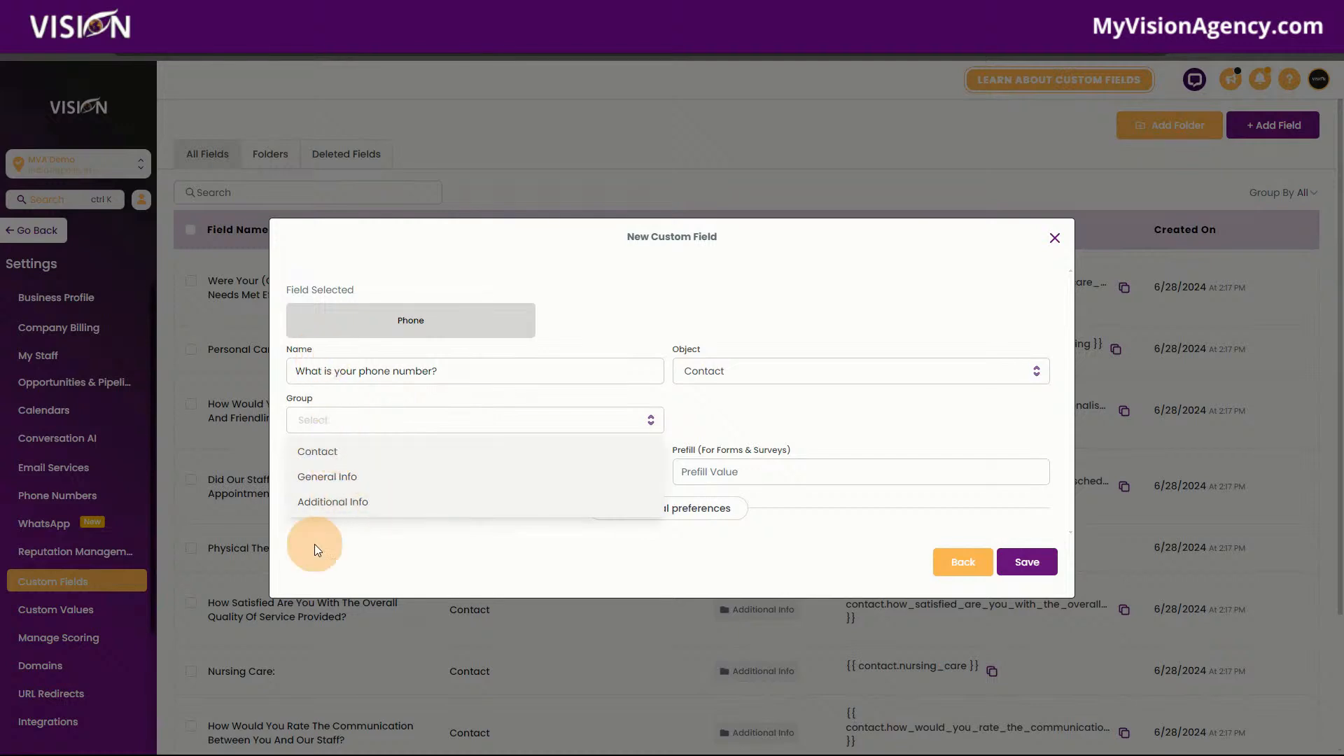
pyautogui.click(339, 453)
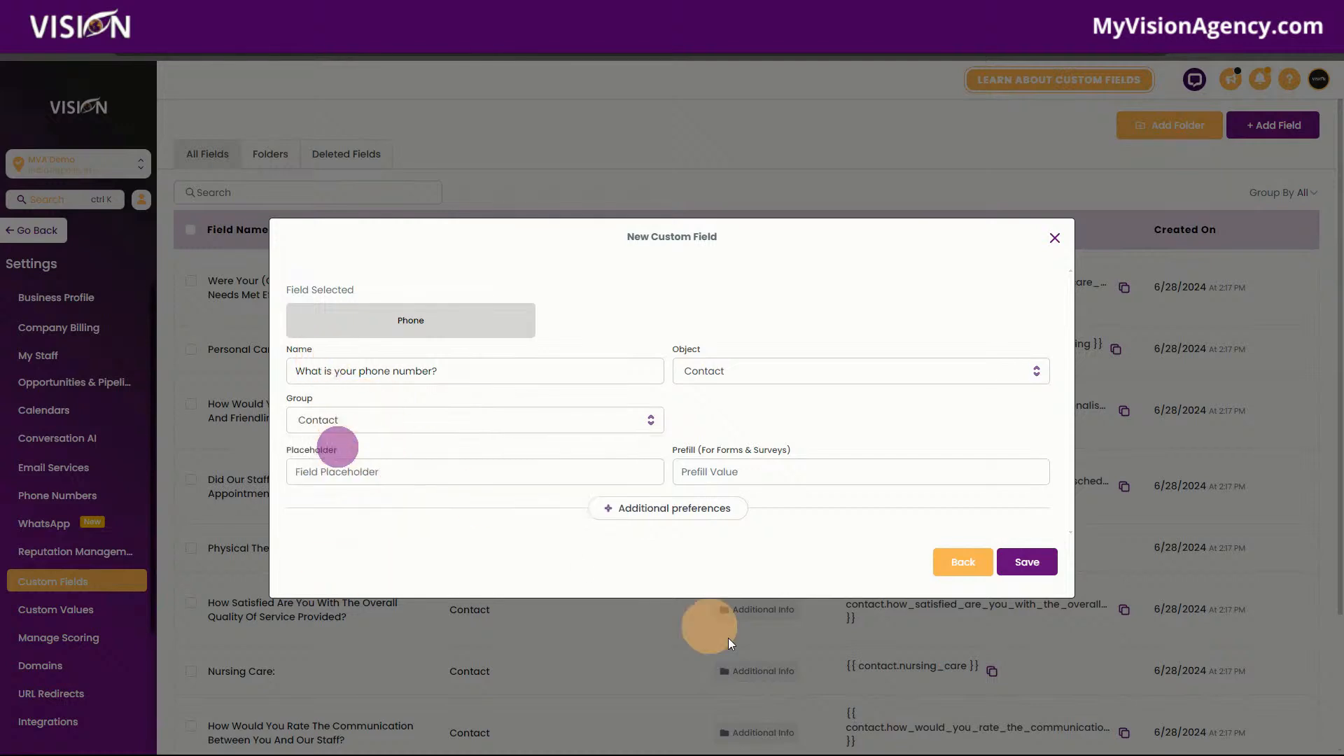
# Step: Review the new field's object choices, placeholder and unique key under the additional preferences, and save the field
pyautogui.click(732, 368)
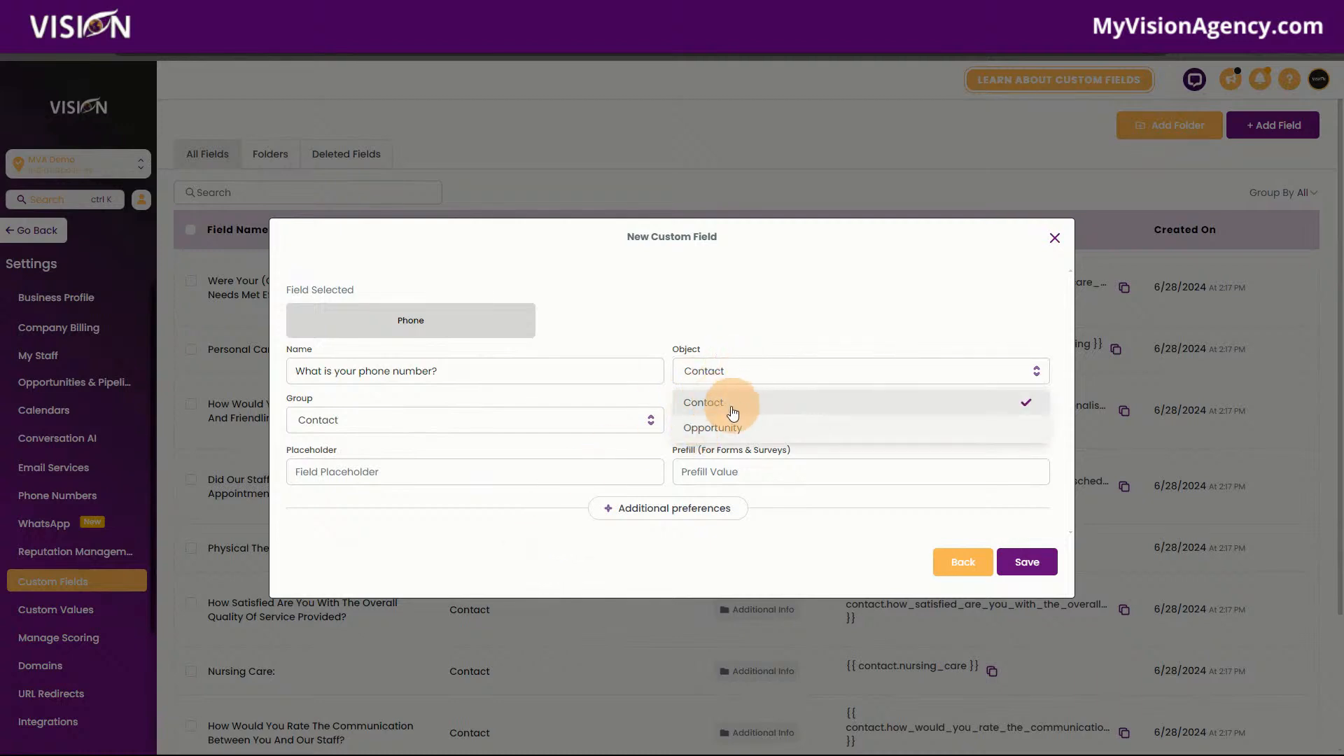
pyautogui.click(459, 543)
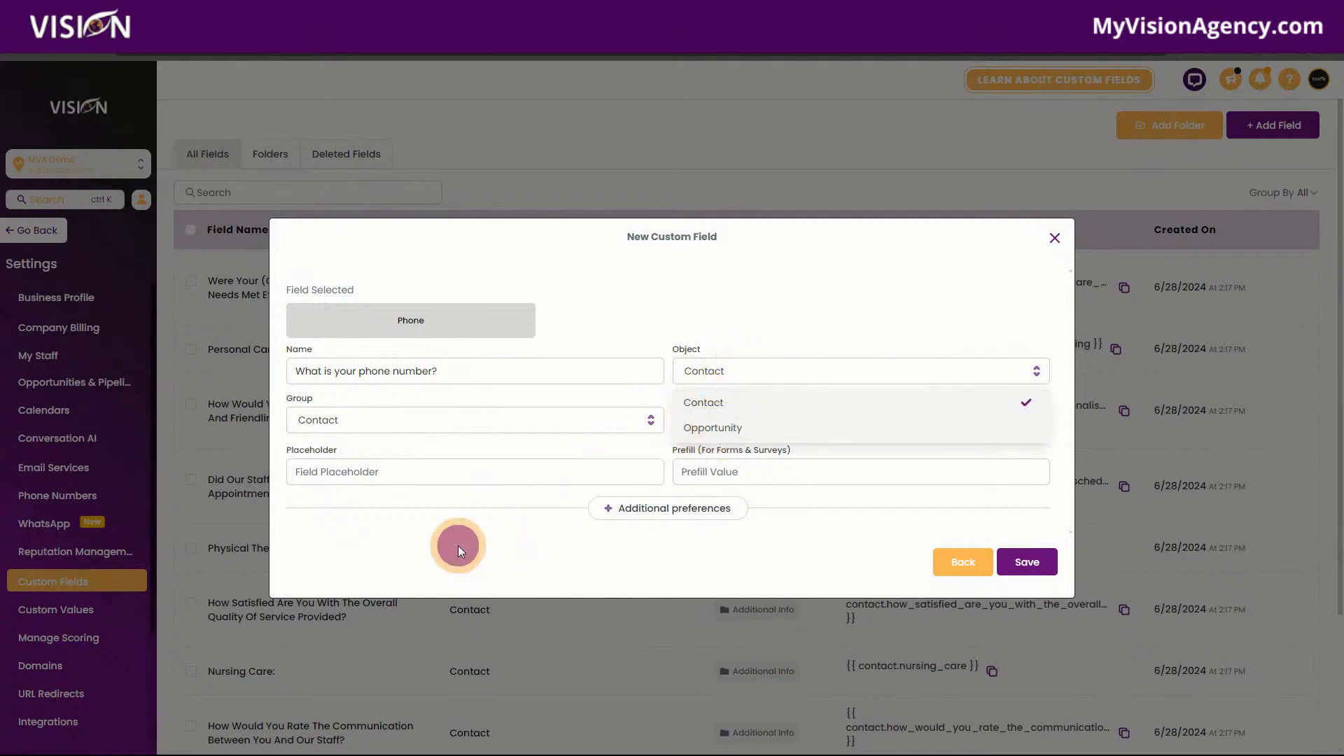
pyautogui.click(364, 468)
pyautogui.click(308, 516)
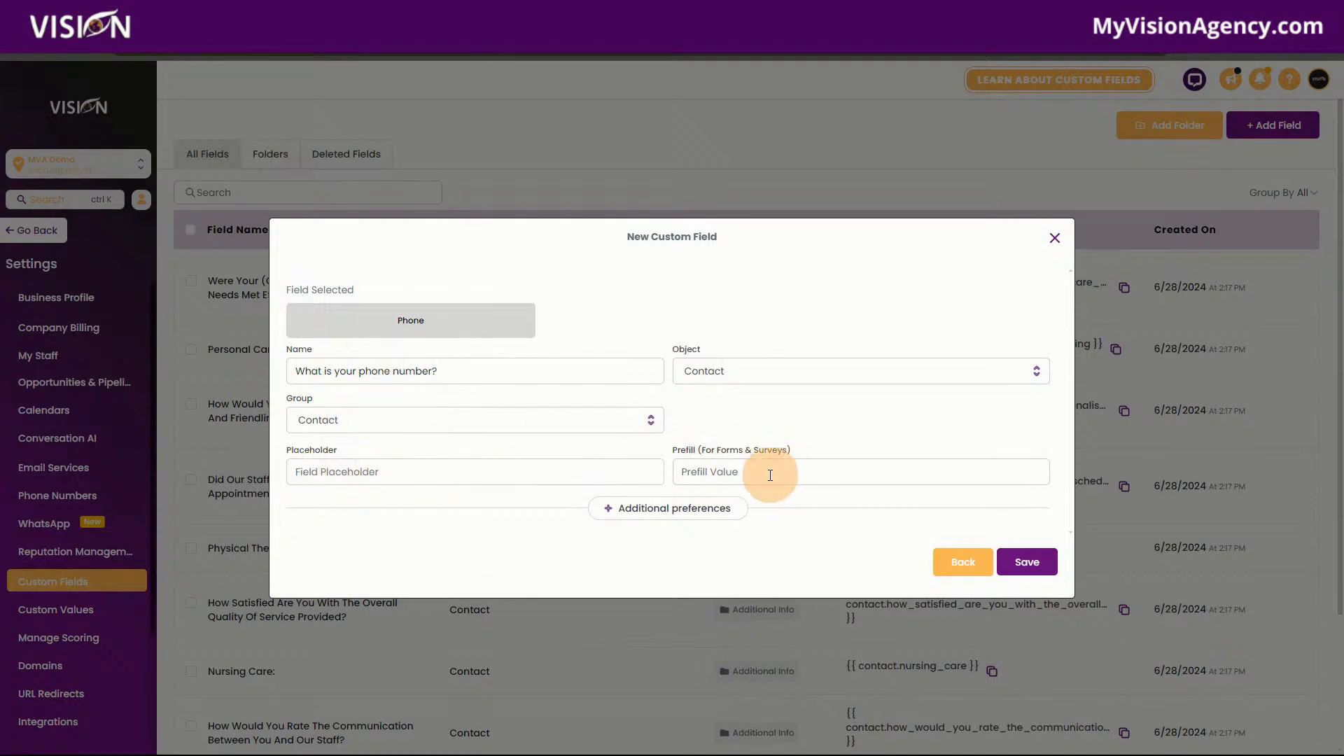
pyautogui.click(705, 511)
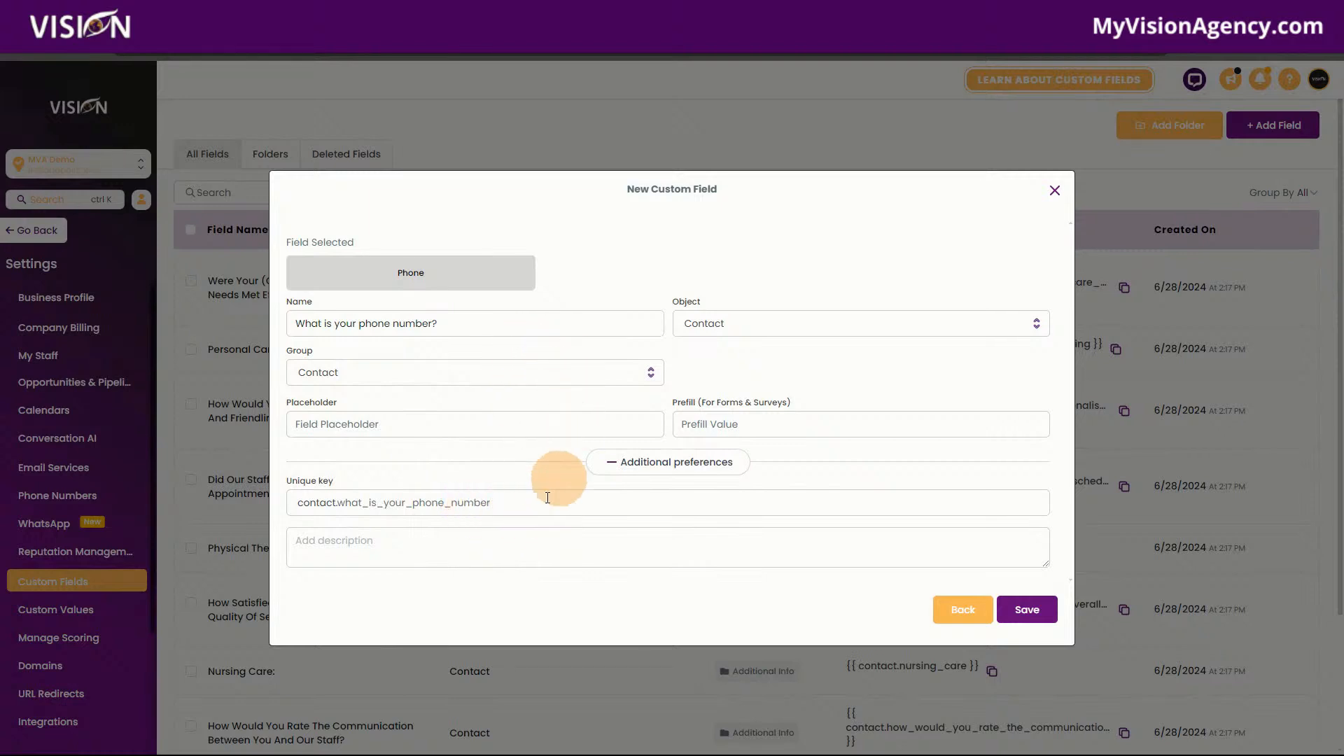
pyautogui.click(512, 499)
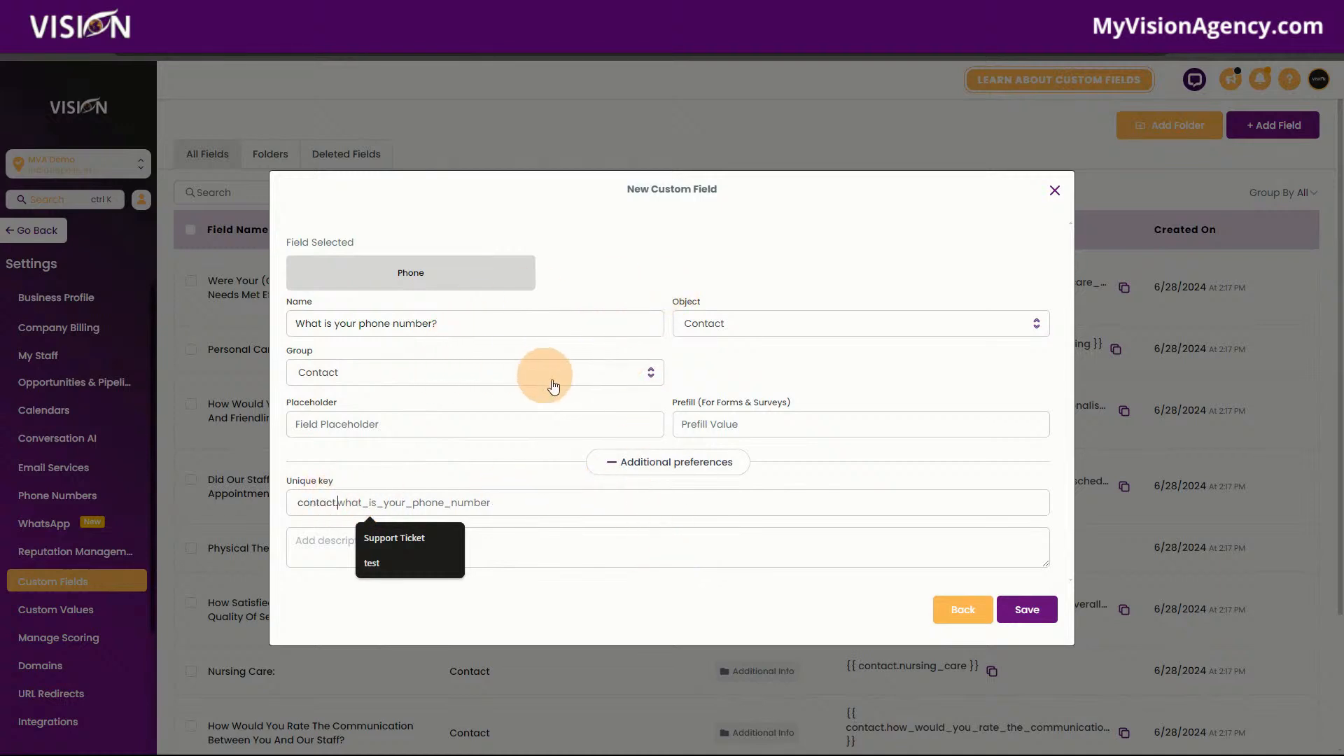
pyautogui.click(618, 578)
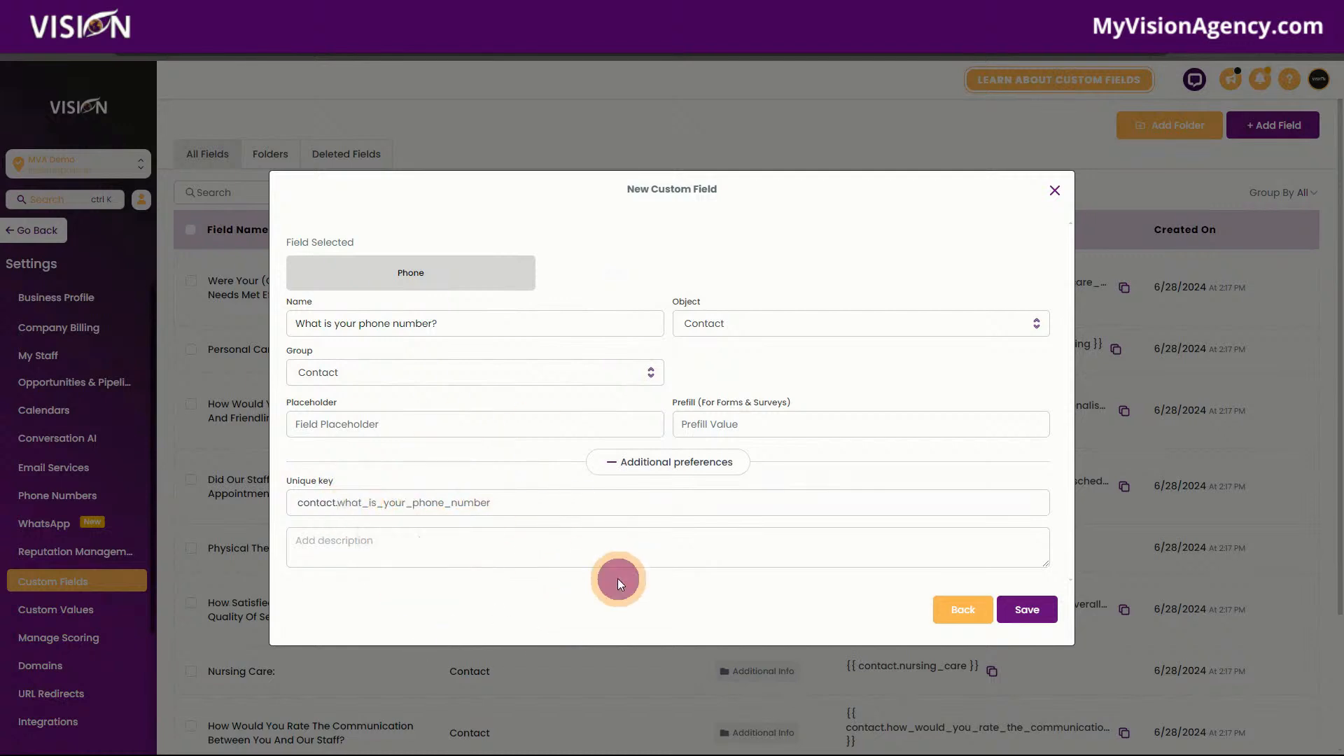
pyautogui.click(1031, 610)
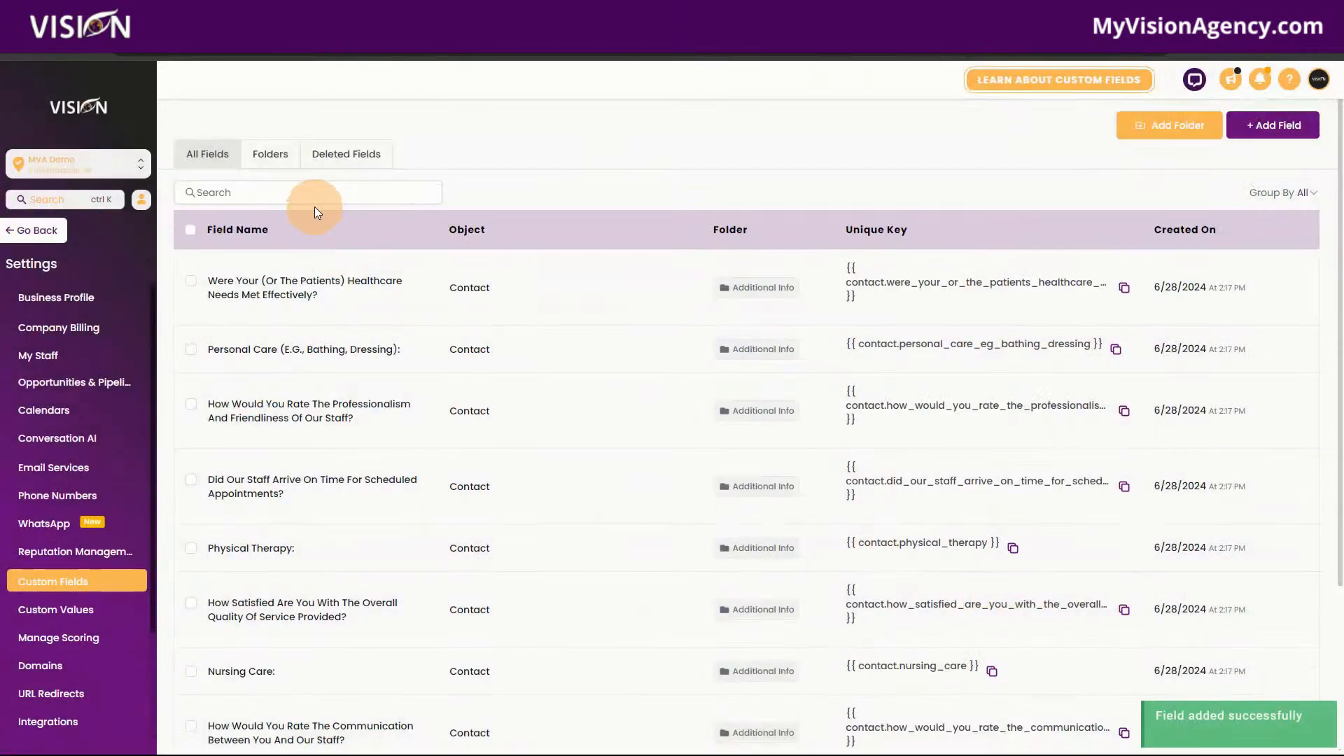
# Step: Search the custom fields for "what is your phone" and copy the matching field's unique key
pyautogui.click(319, 196)
pyautogui.write('what is your phone')
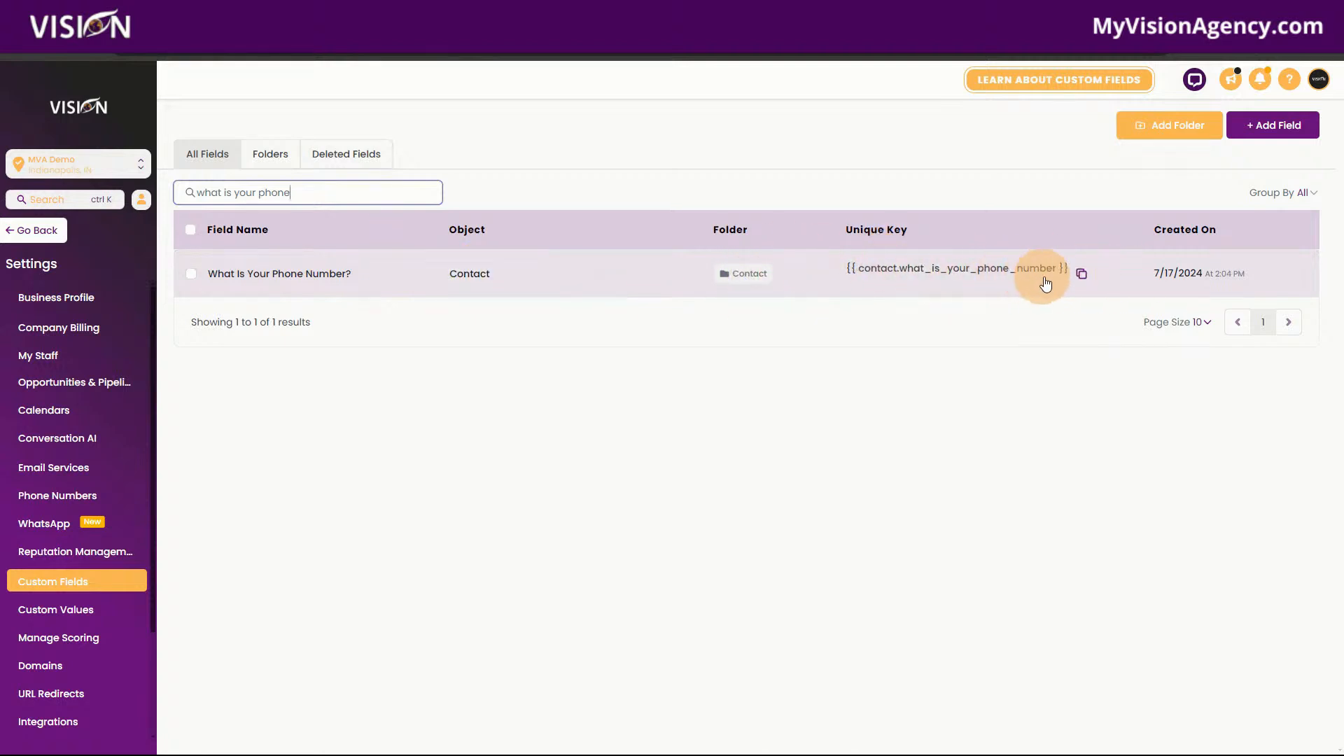
pyautogui.click(1081, 273)
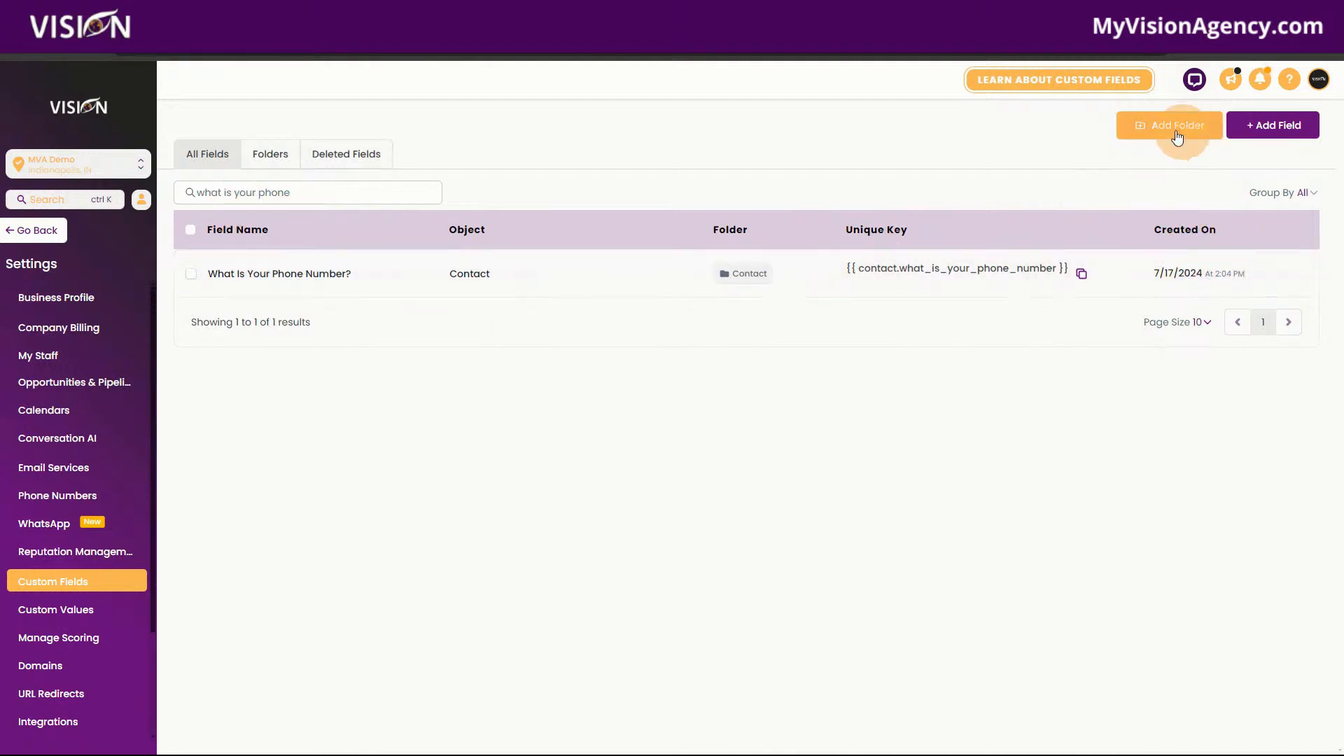
# Step: Create a custom field folder named "Onboarding" for the Contact object
pyautogui.click(273, 154)
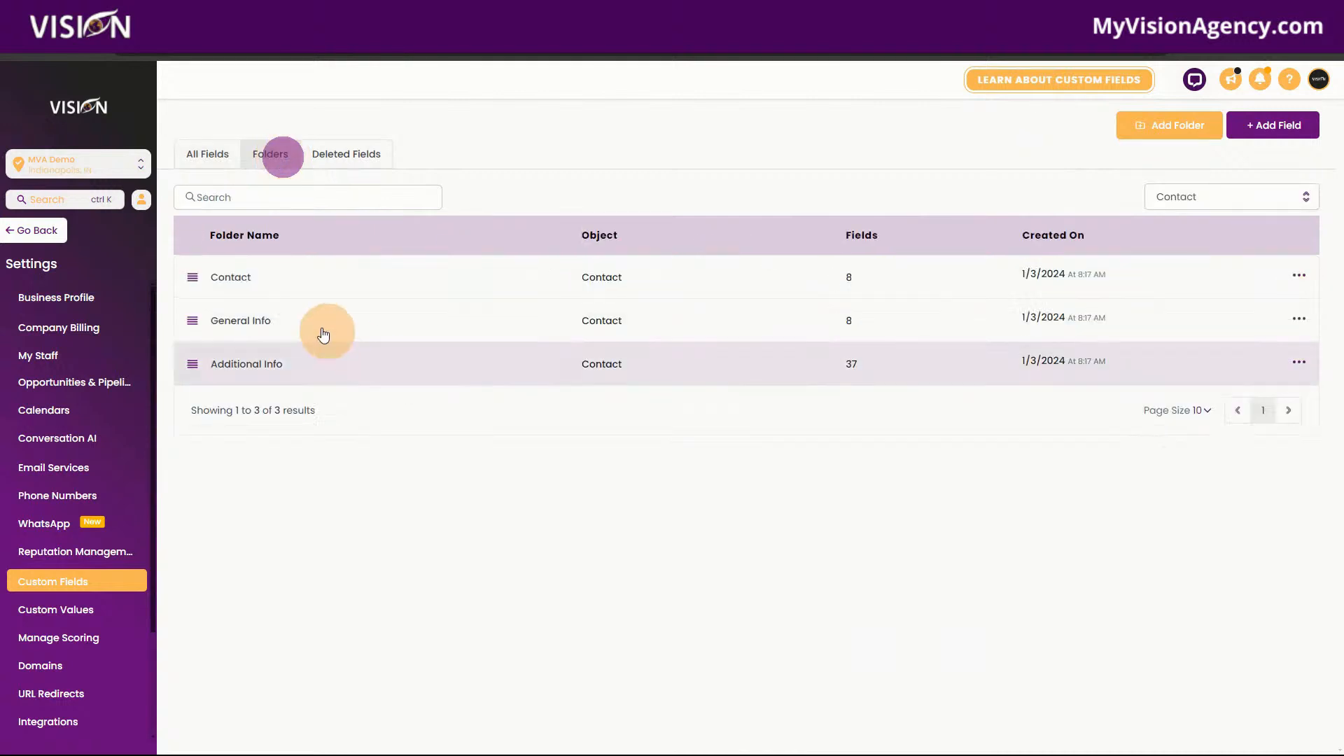
pyautogui.click(1177, 124)
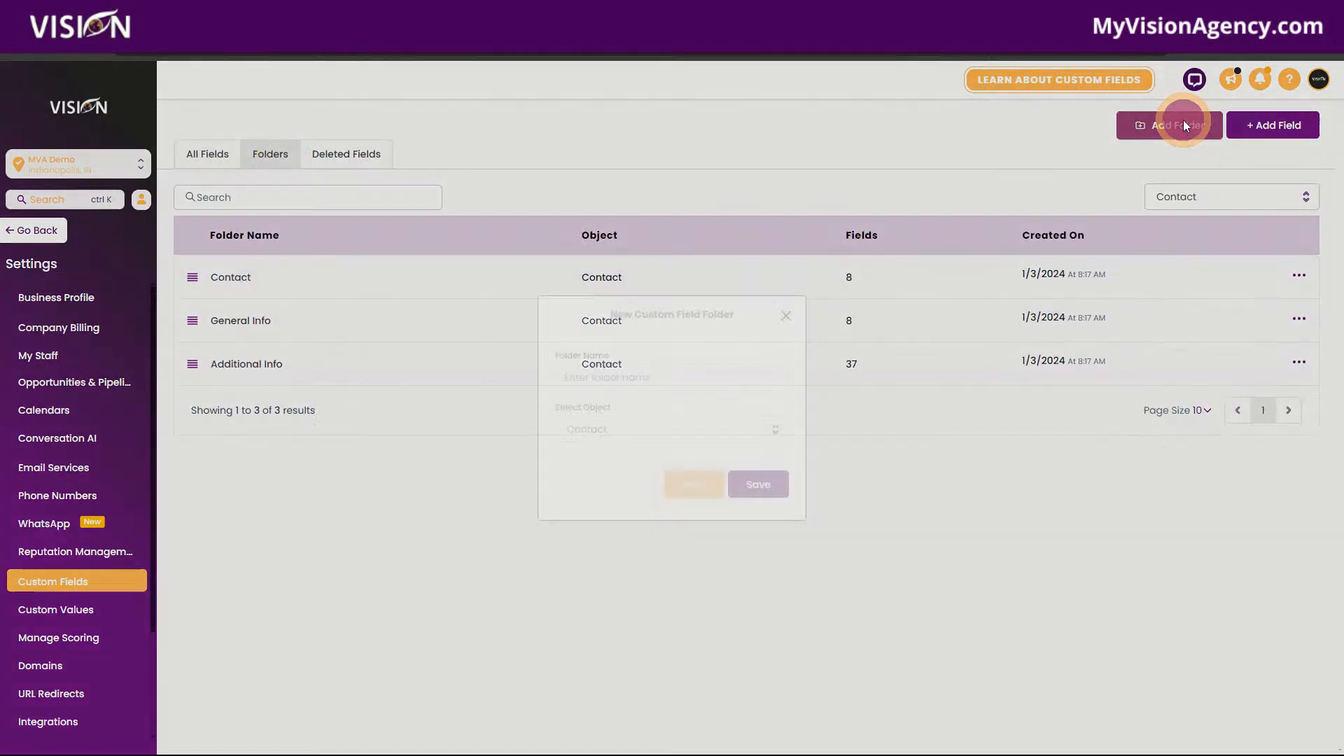
pyautogui.click(651, 376)
pyautogui.click(623, 345)
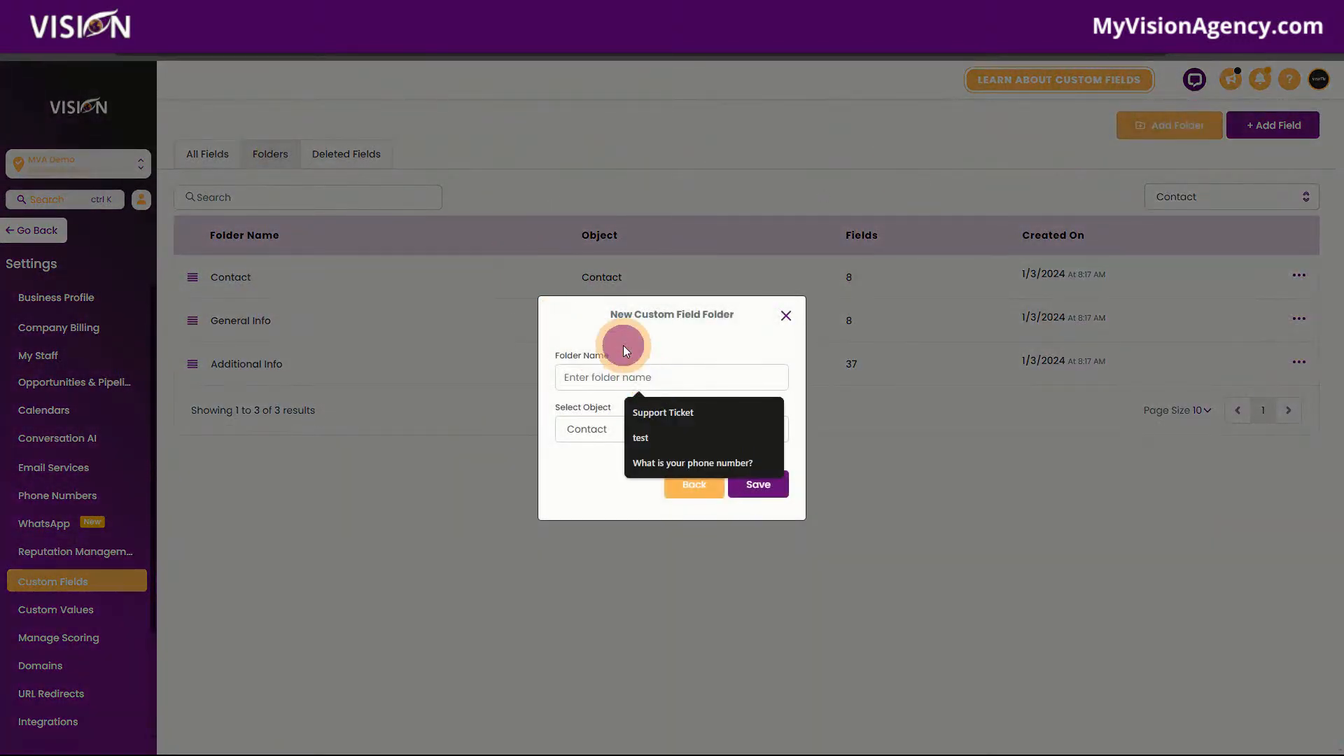
pyautogui.click(630, 378)
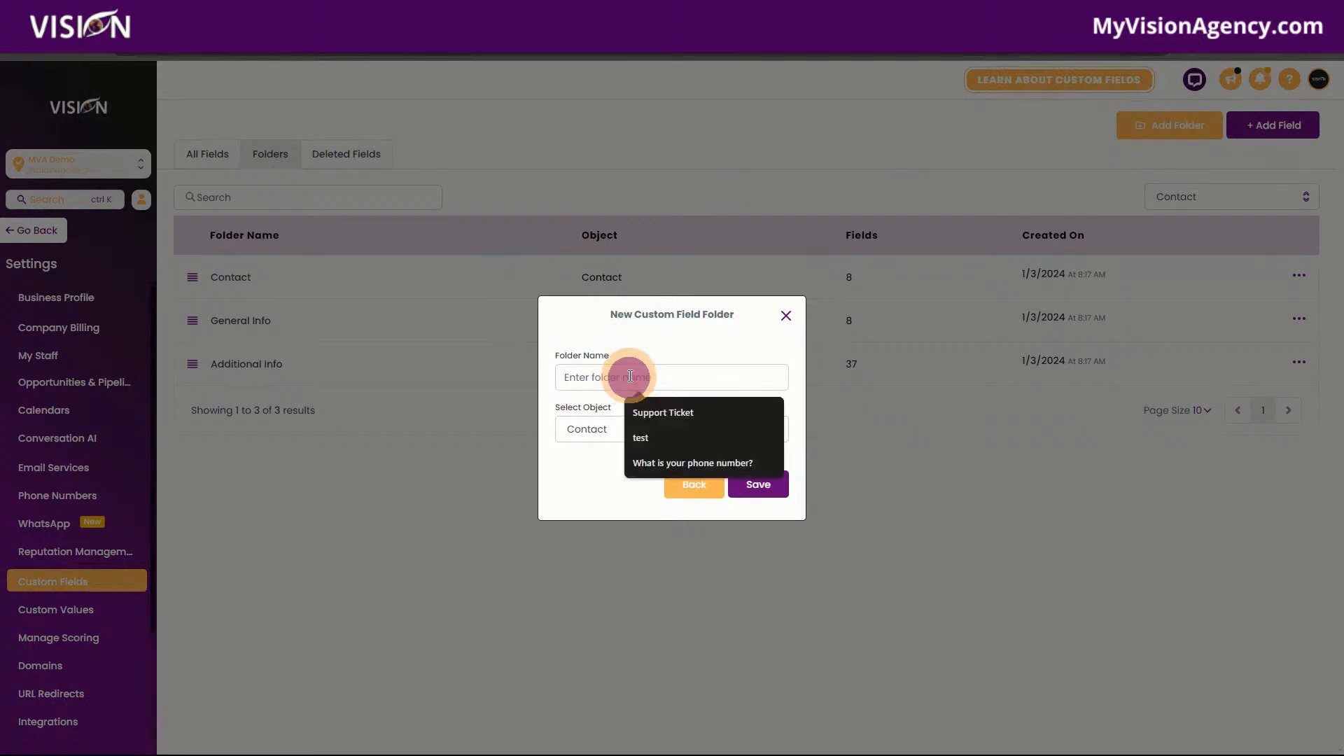
pyautogui.write('Onboarding')
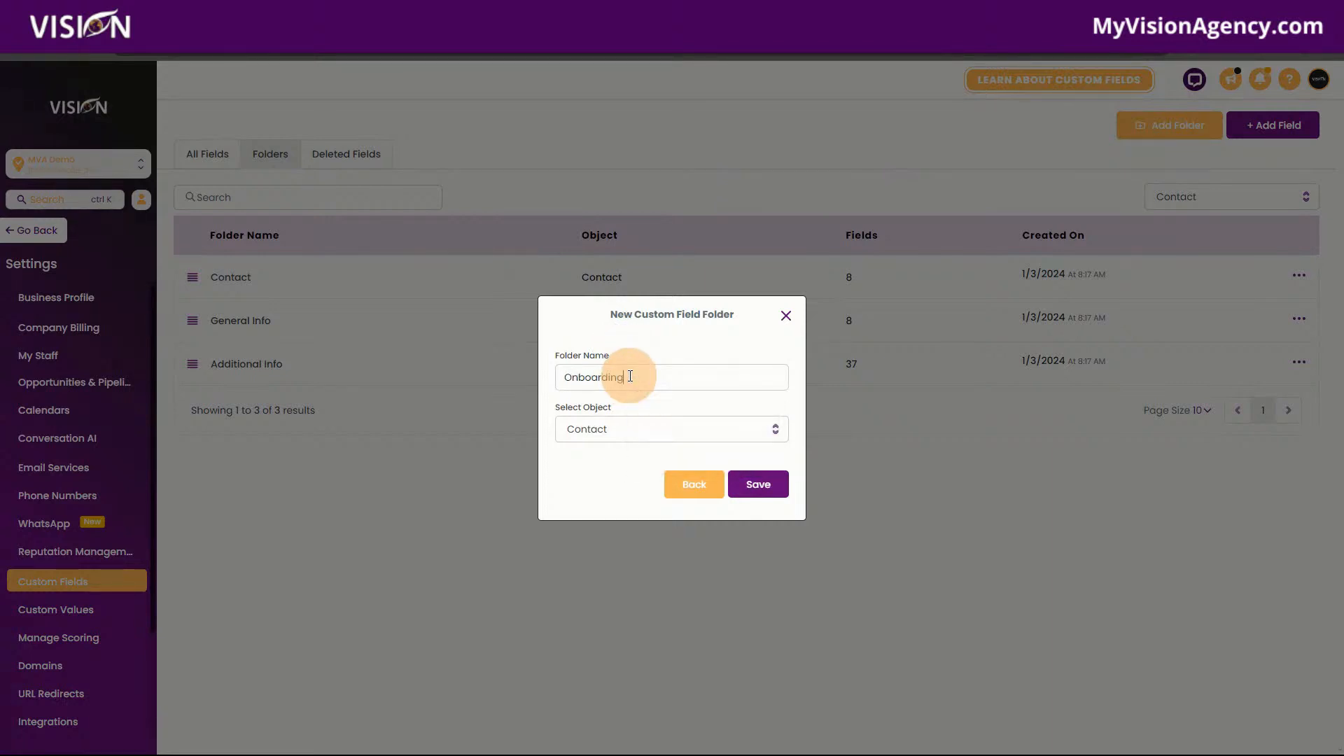
pyautogui.click(596, 430)
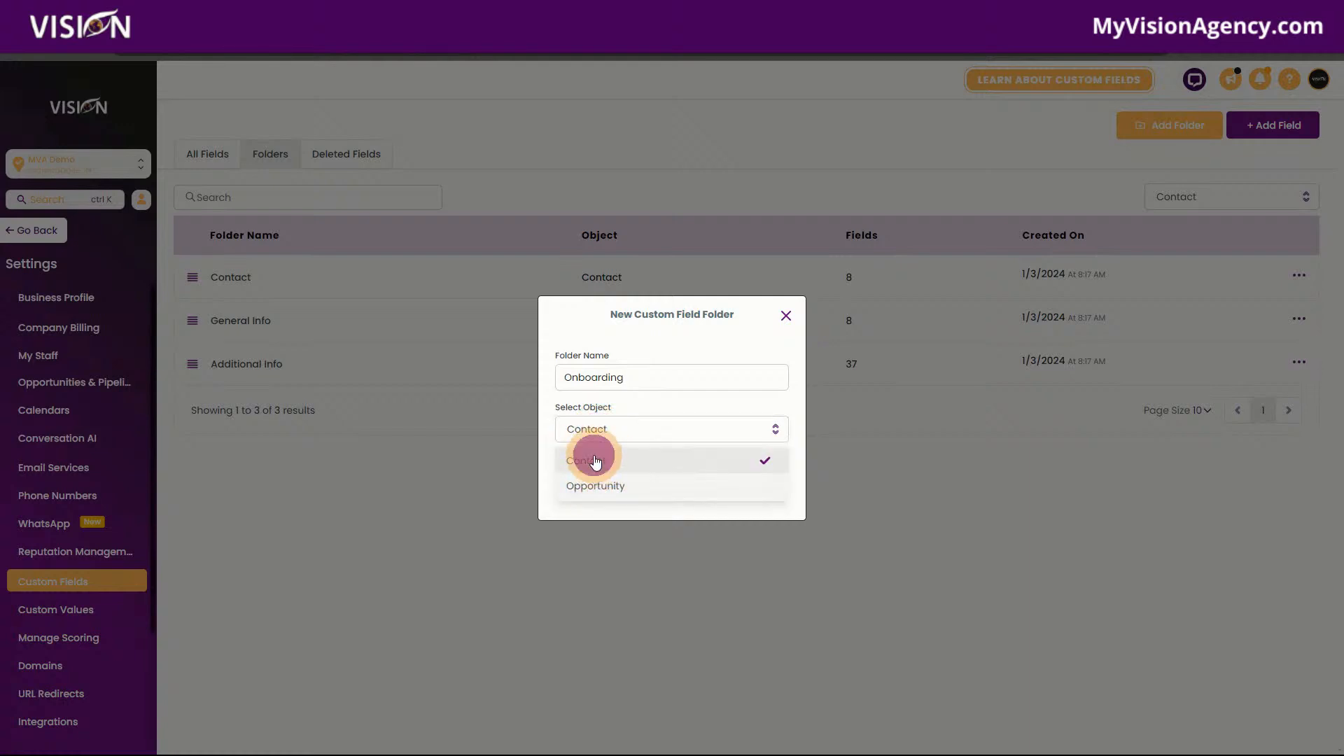
pyautogui.click(594, 456)
pyautogui.click(758, 483)
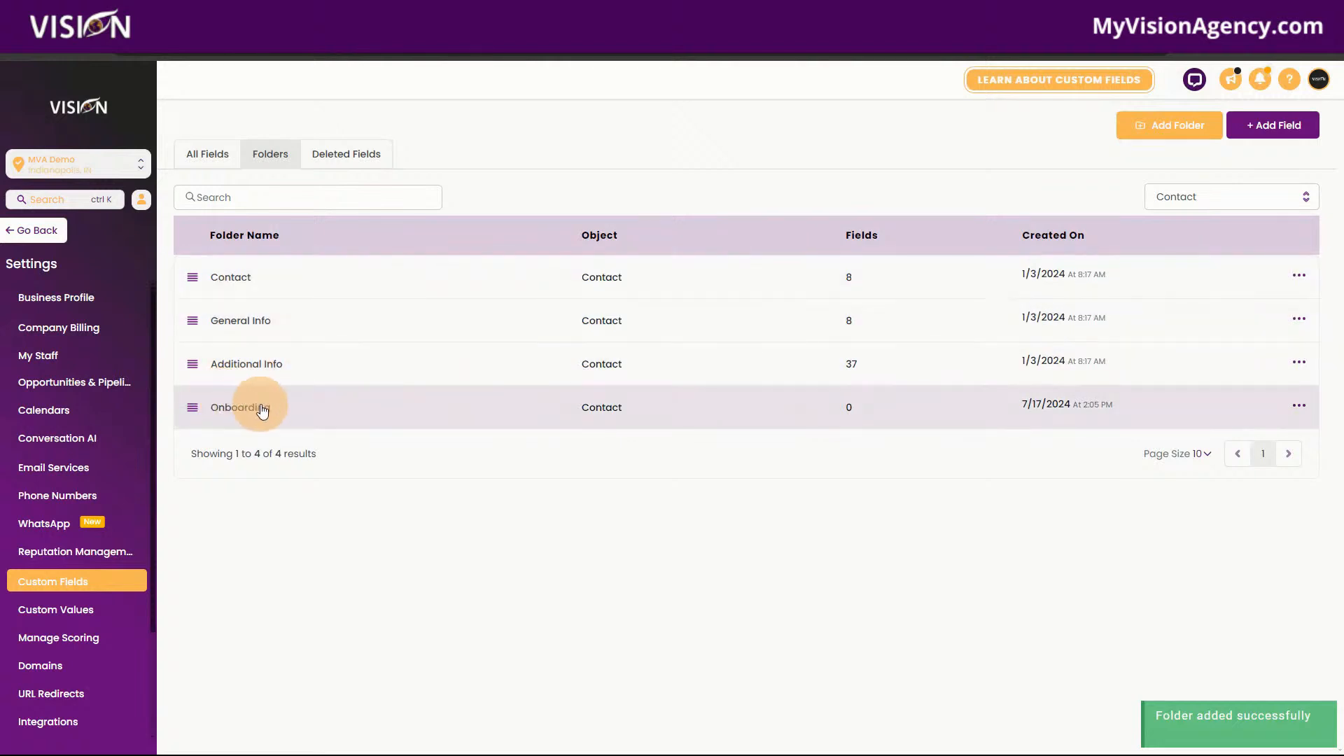
# Step: Start a new custom field of the File Upload type
pyautogui.click(206, 150)
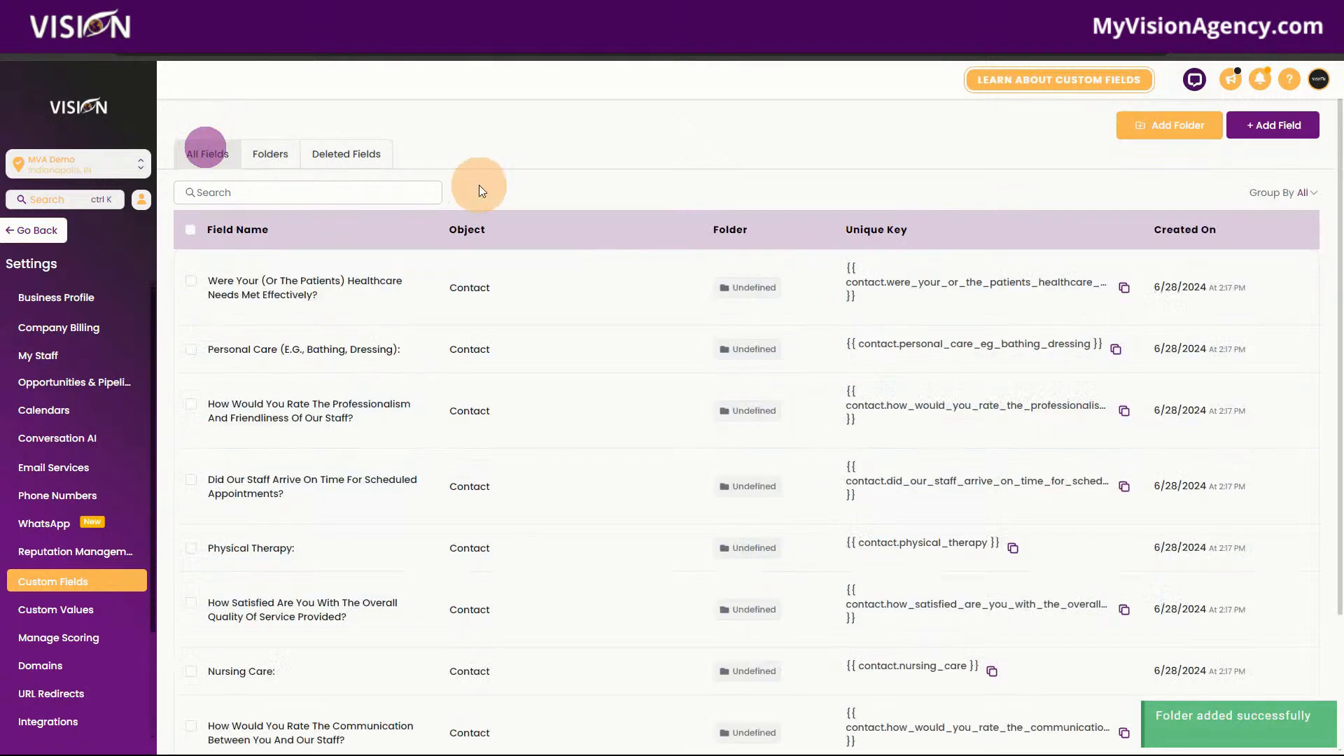
pyautogui.click(1278, 121)
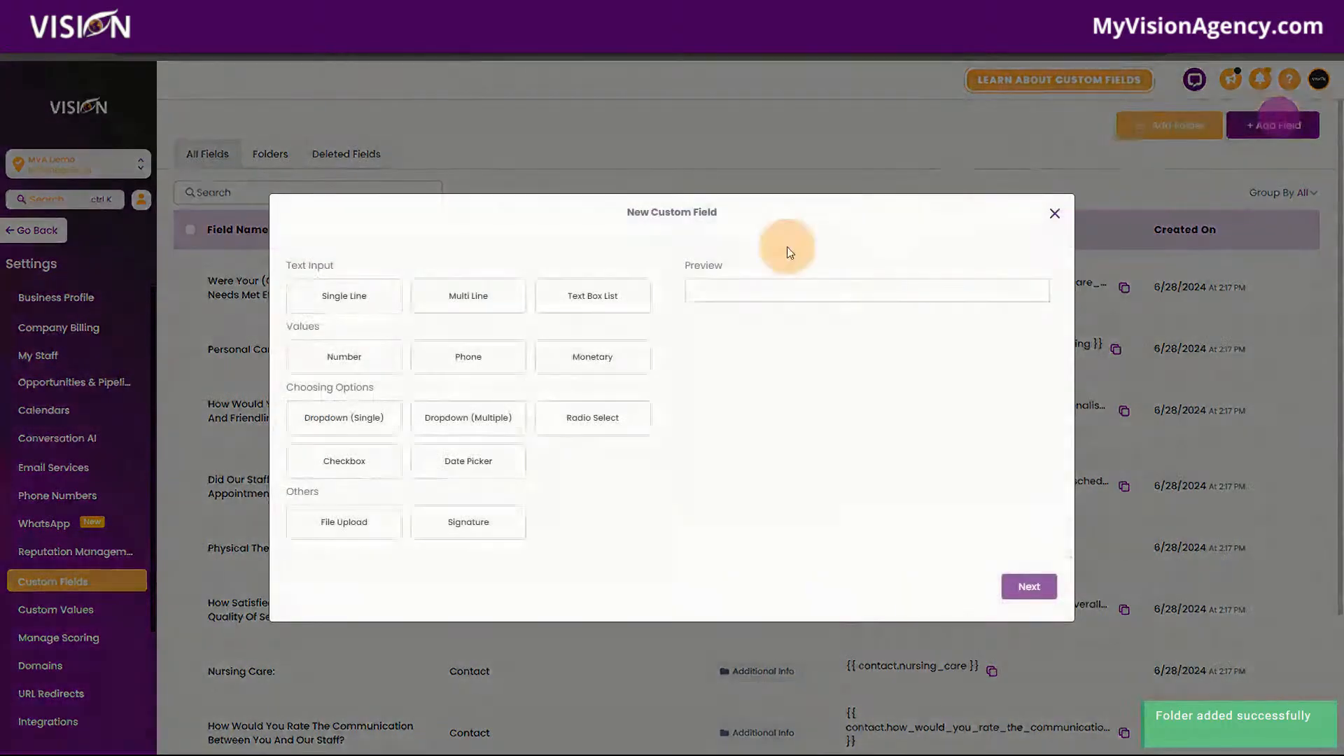
pyautogui.click(346, 524)
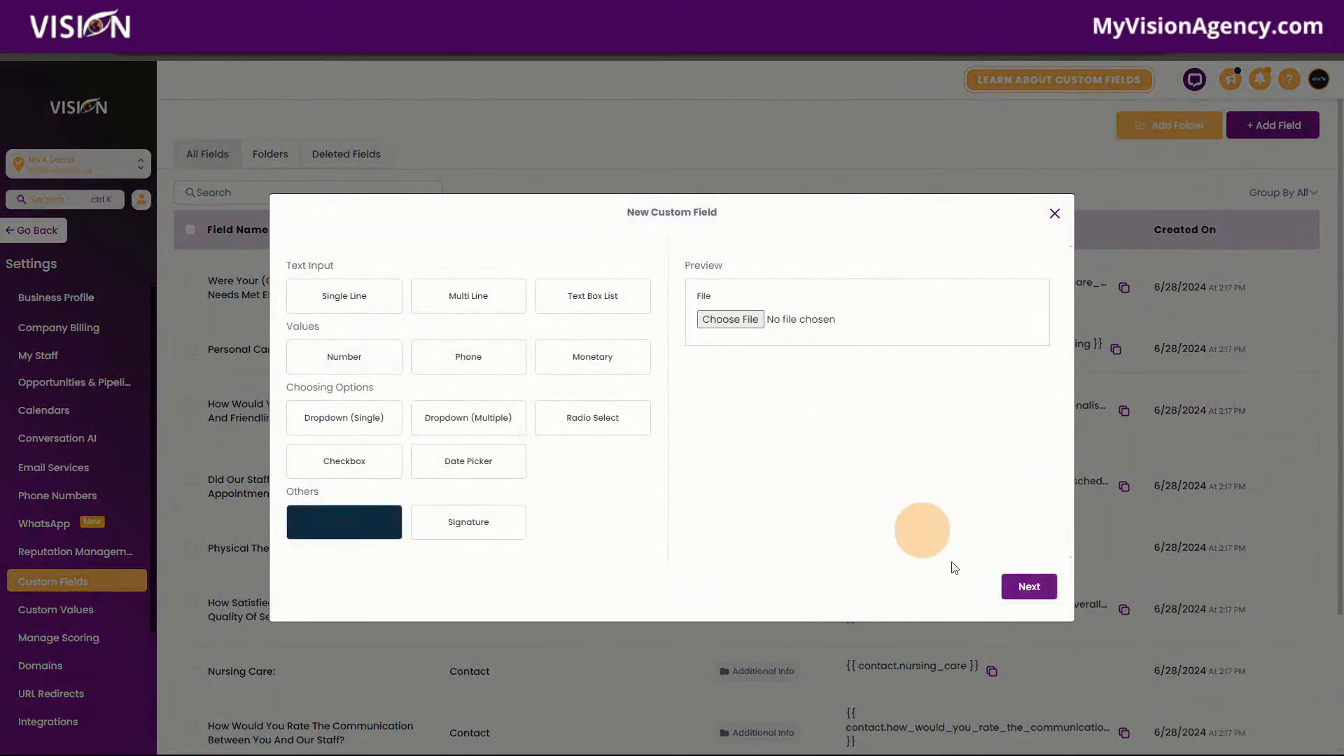
pyautogui.click(1016, 585)
pyautogui.click(501, 353)
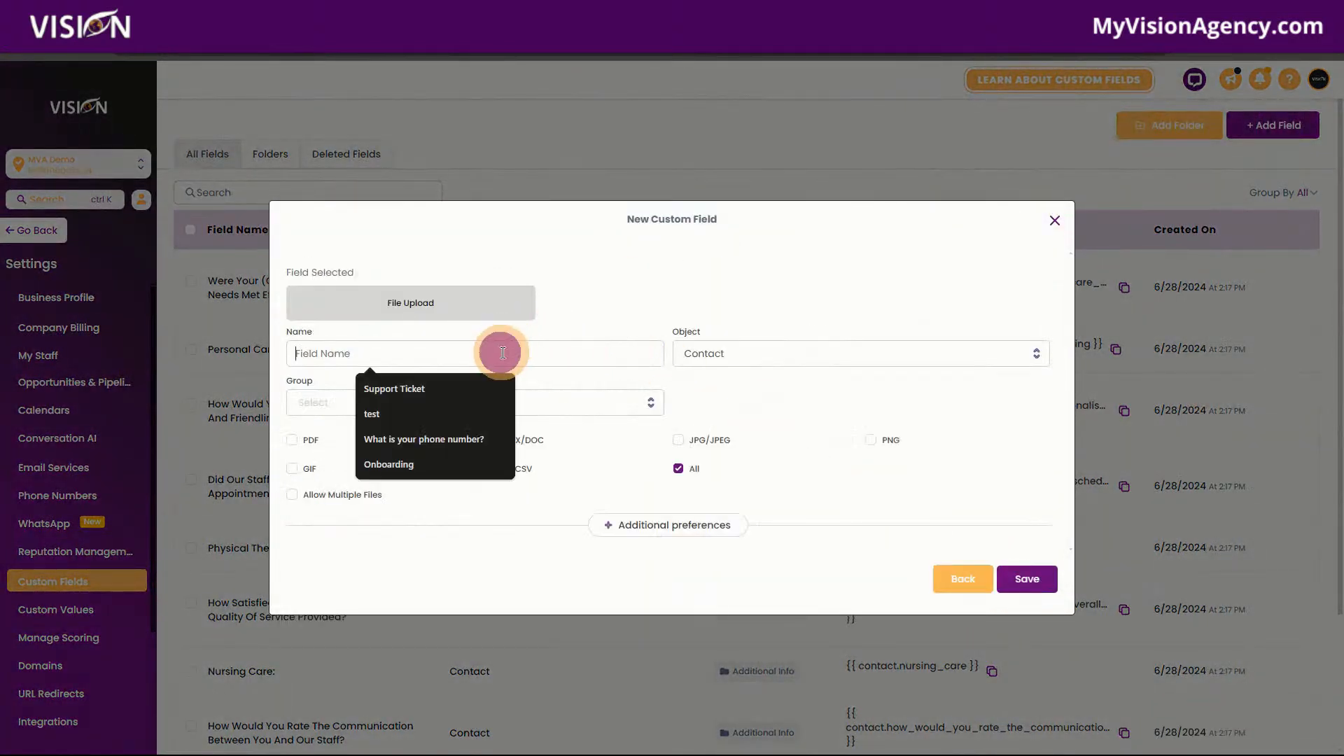
pyautogui.click(582, 280)
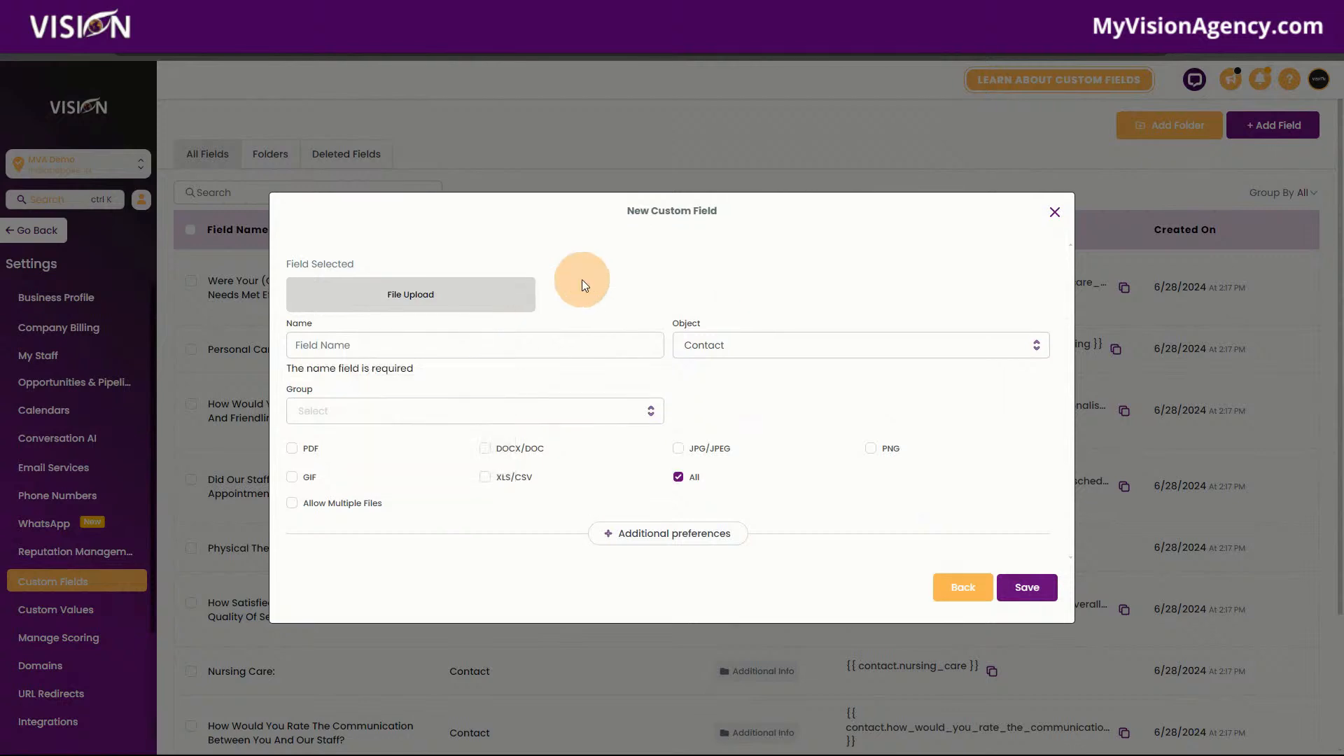
# Step: Try to save the file upload field as "Please upload your logo" in the Onboarding group with all file types allowed
pyautogui.click(427, 344)
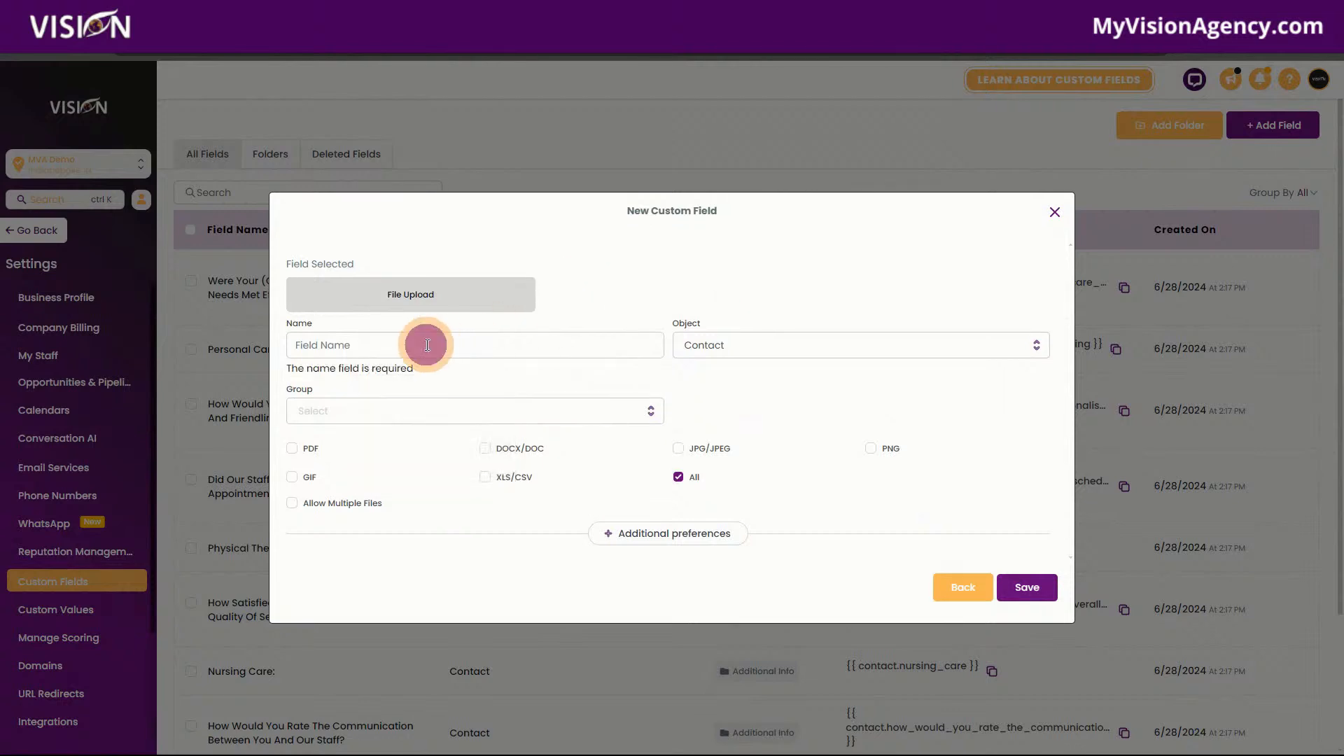
pyautogui.write('Wh')
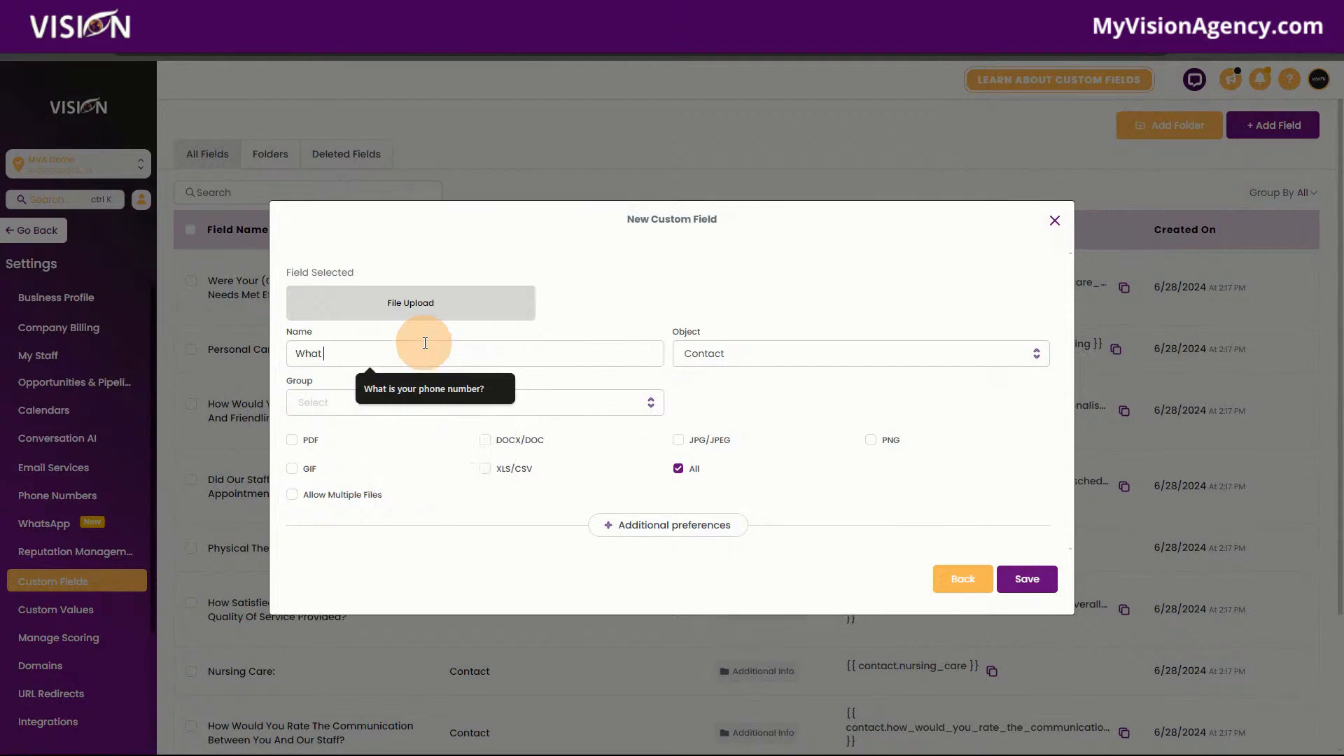
pyautogui.write('at')
pyautogui.press('BackSpace')
pyautogui.press('BackSpace')
pyautogui.press('BackSpace')
pyautogui.press('BackSpace')
pyautogui.write('Please upload your logo')
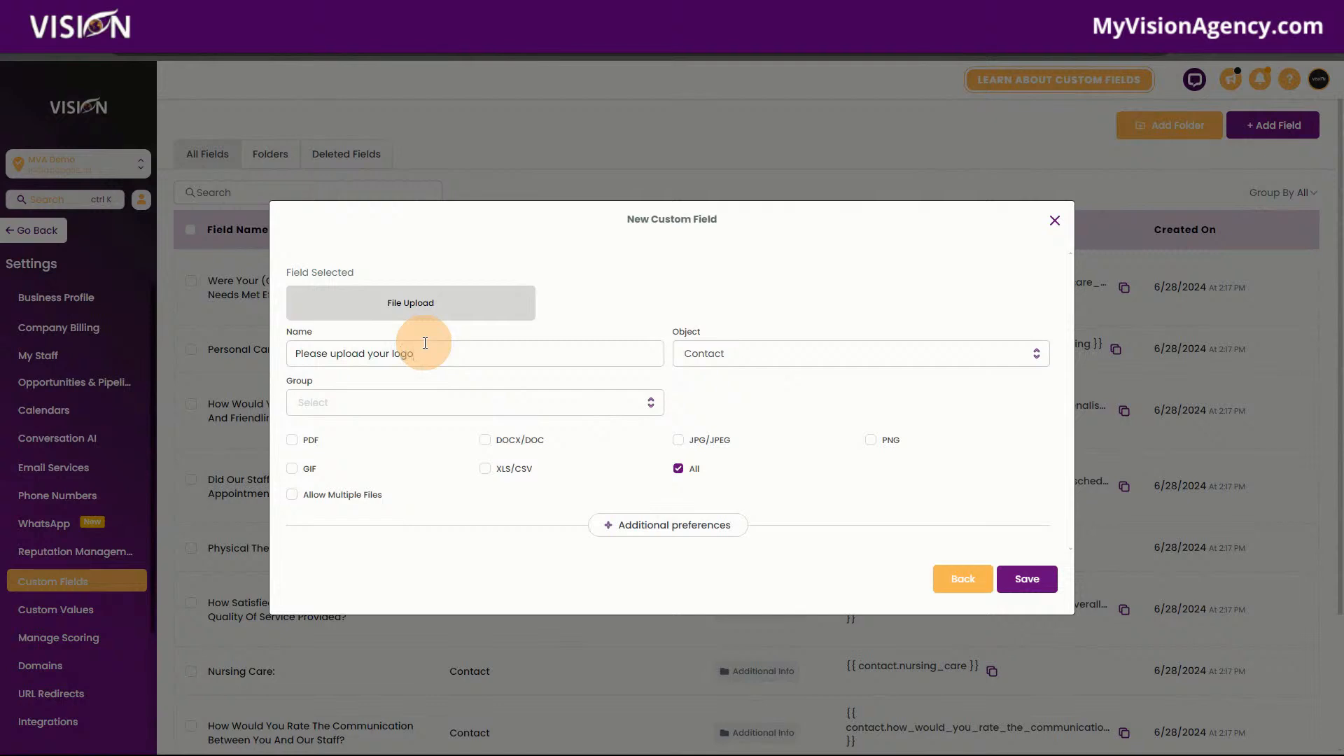
pyautogui.click(401, 404)
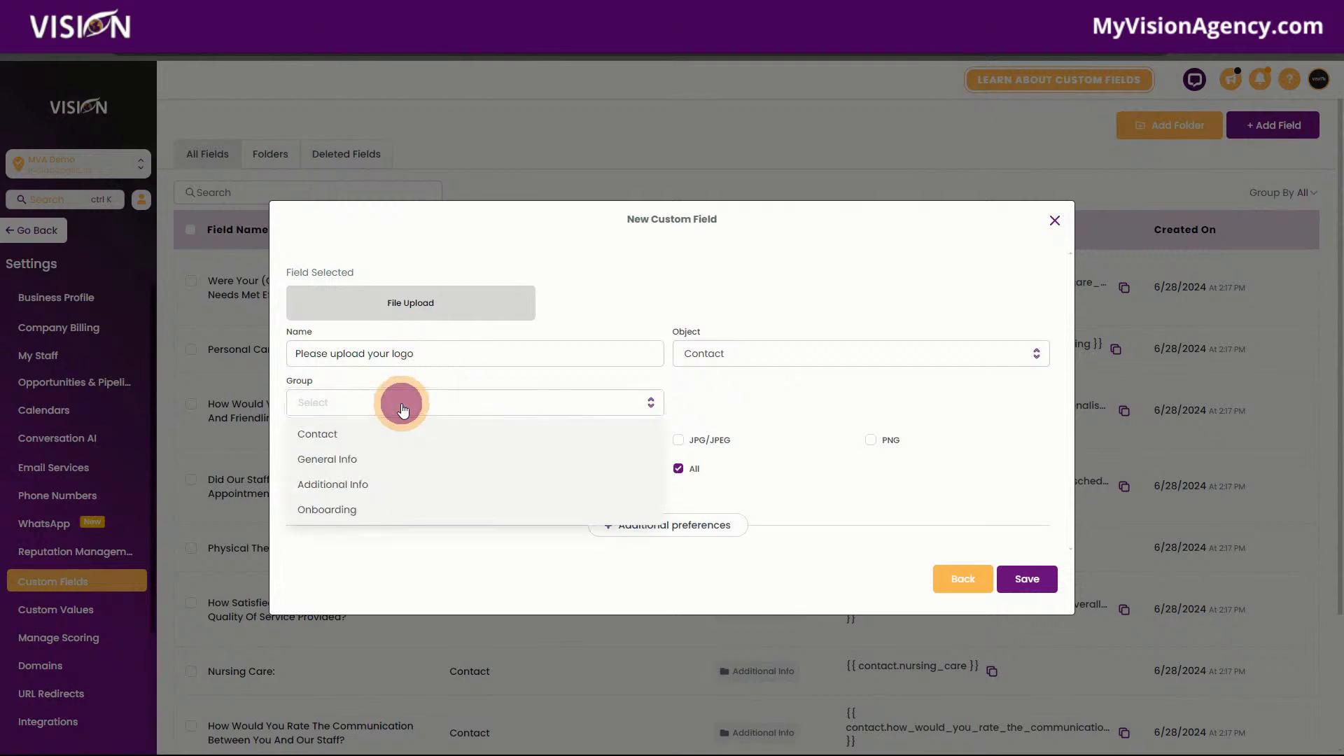
pyautogui.click(326, 510)
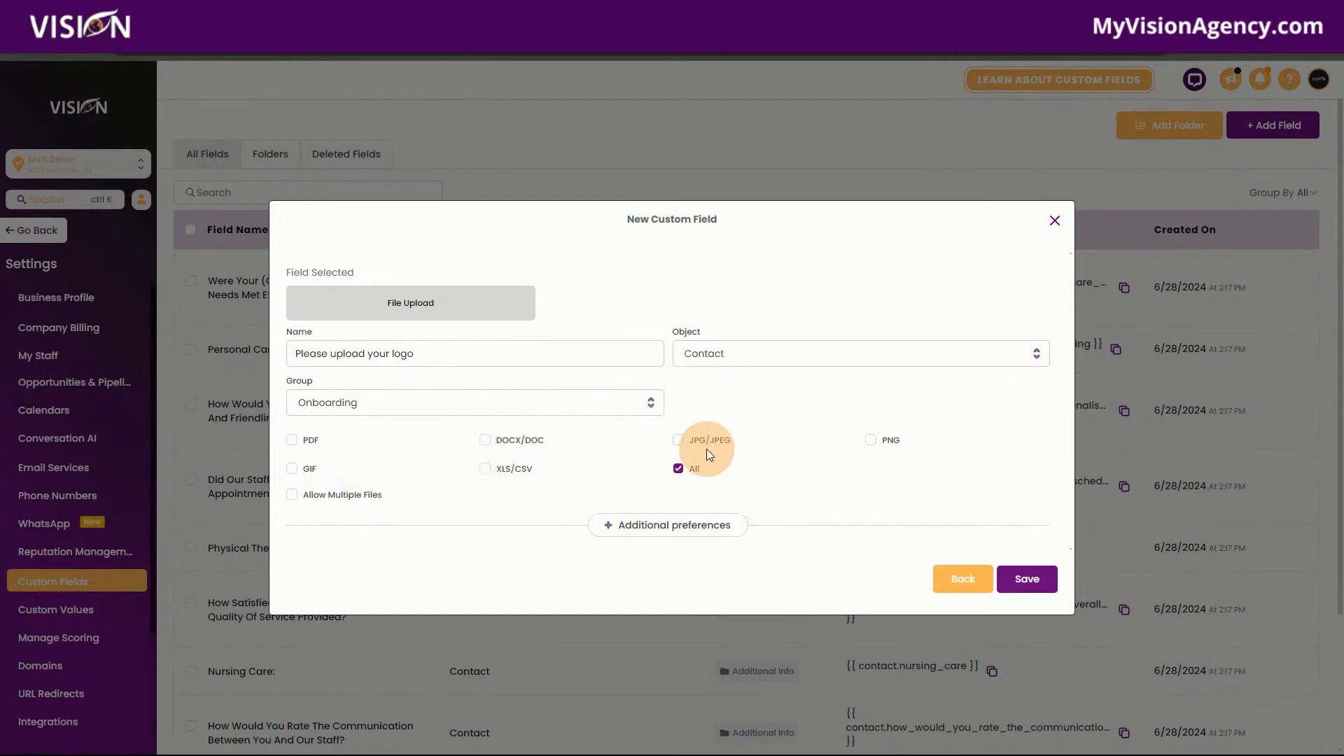
pyautogui.click(1029, 579)
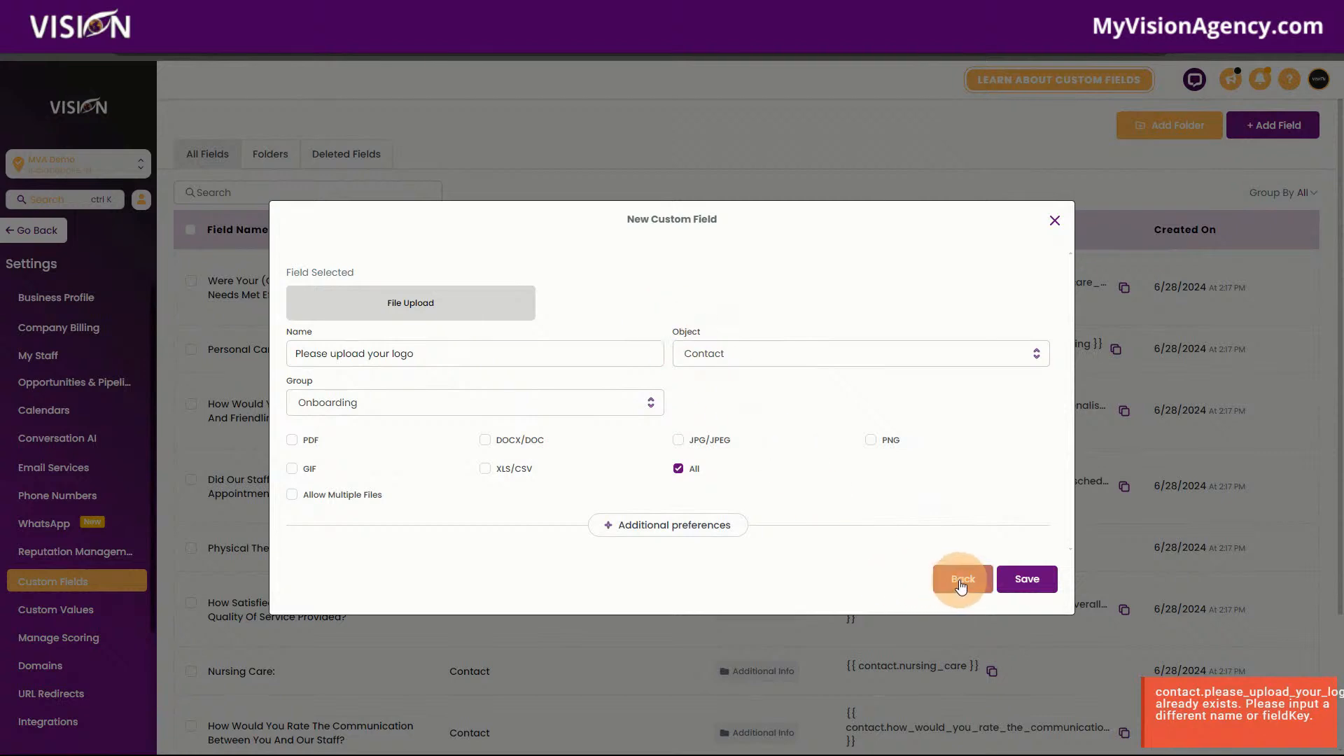
# Step: Check the field's object choices and discard the unsaved file upload field
pyautogui.click(730, 356)
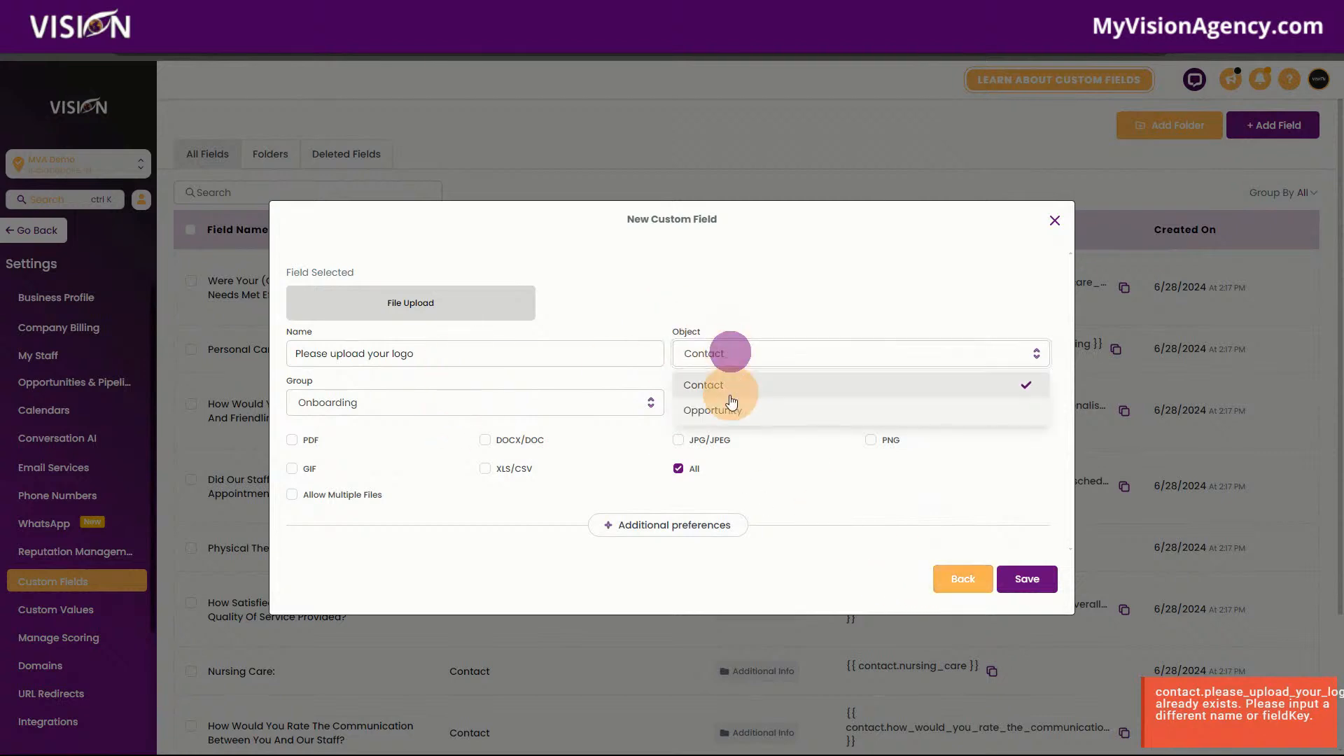
pyautogui.click(710, 298)
pyautogui.click(961, 578)
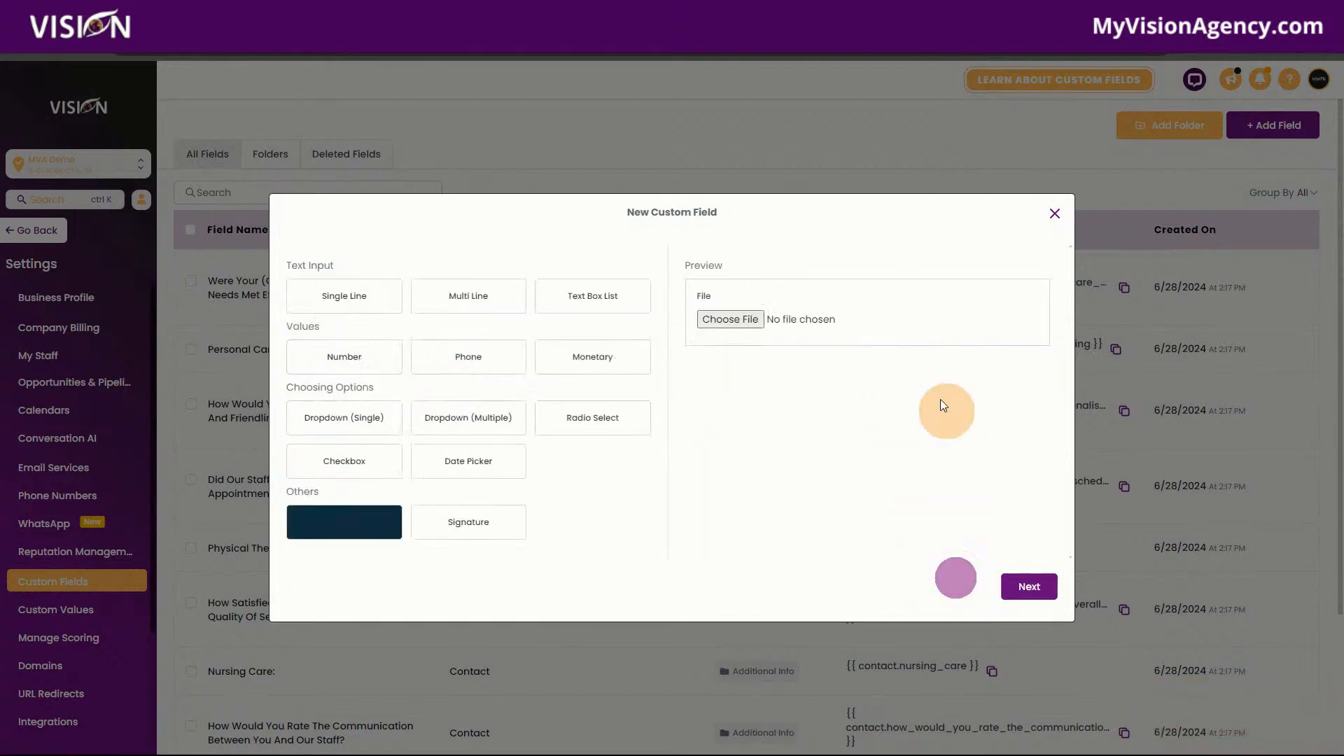
pyautogui.click(1054, 213)
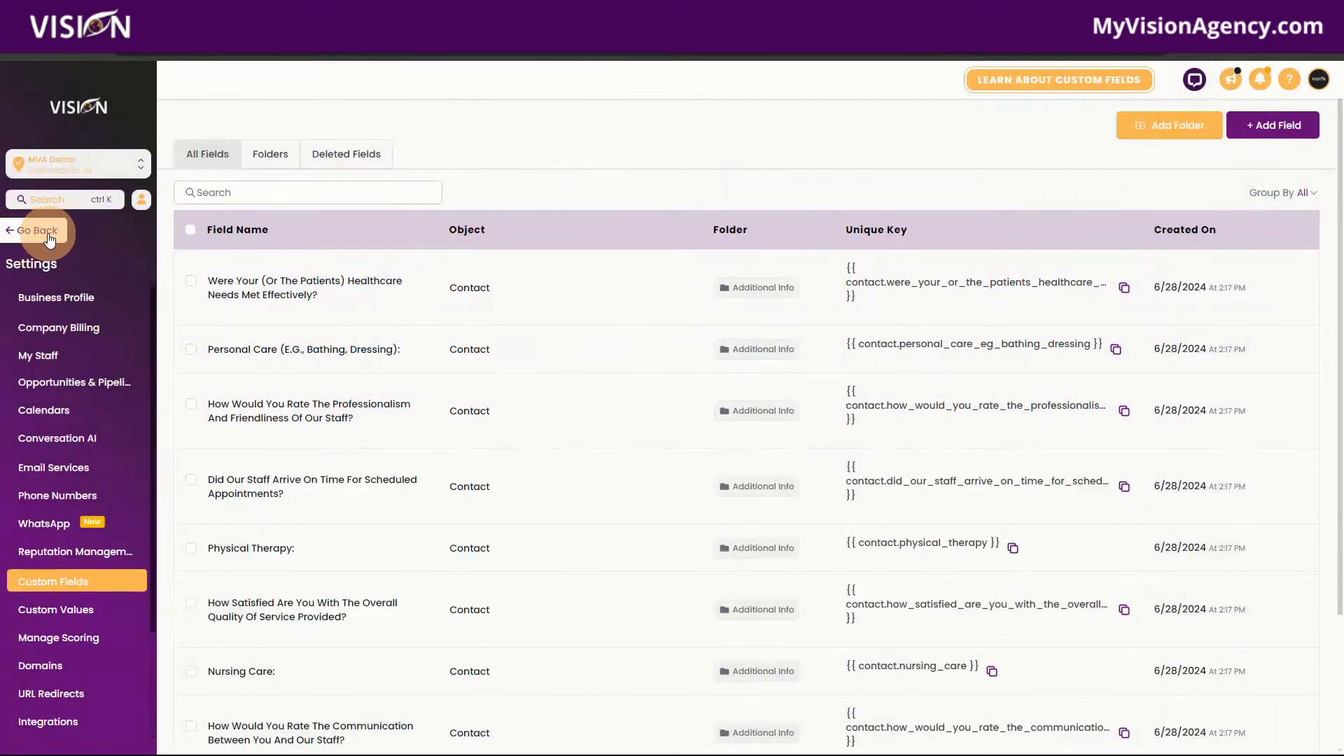
# Step: Leave the settings, go to the full contacts list and open the most recently created contact's record
pyautogui.click(60, 238)
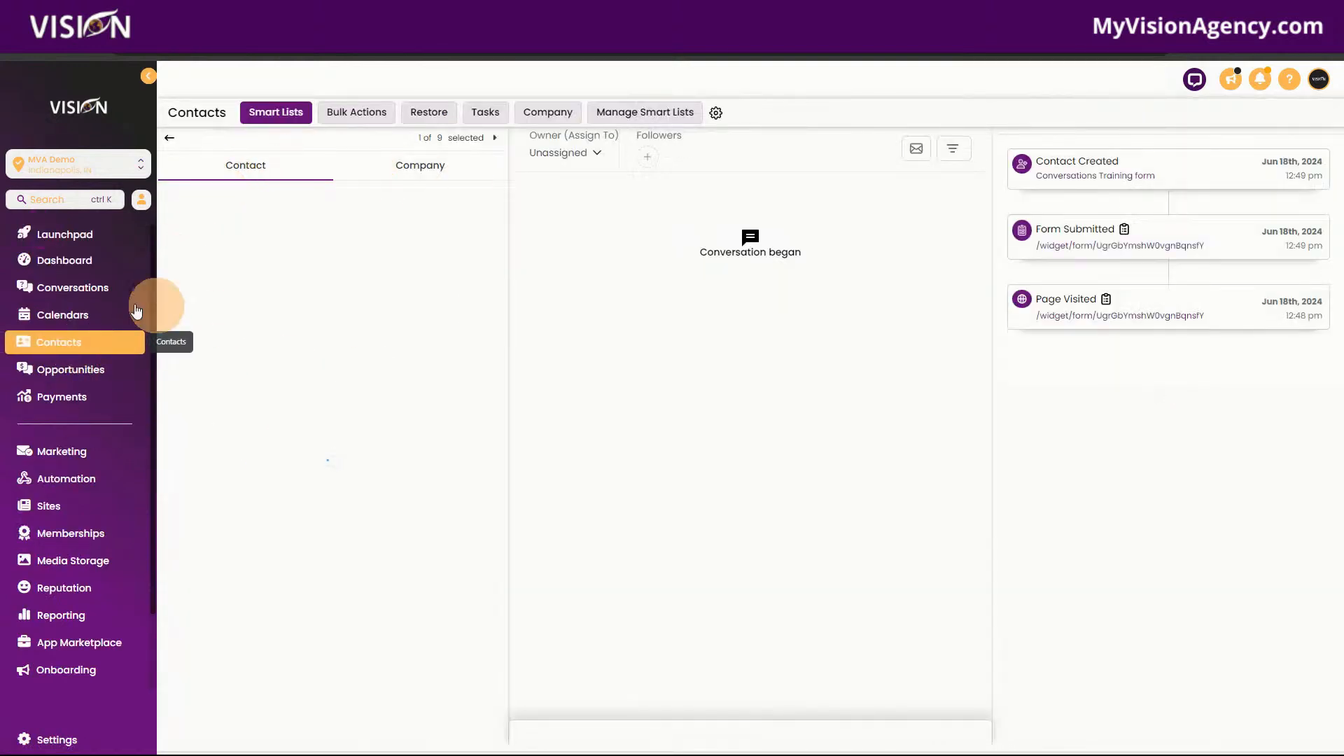
pyautogui.click(165, 149)
pyautogui.click(72, 319)
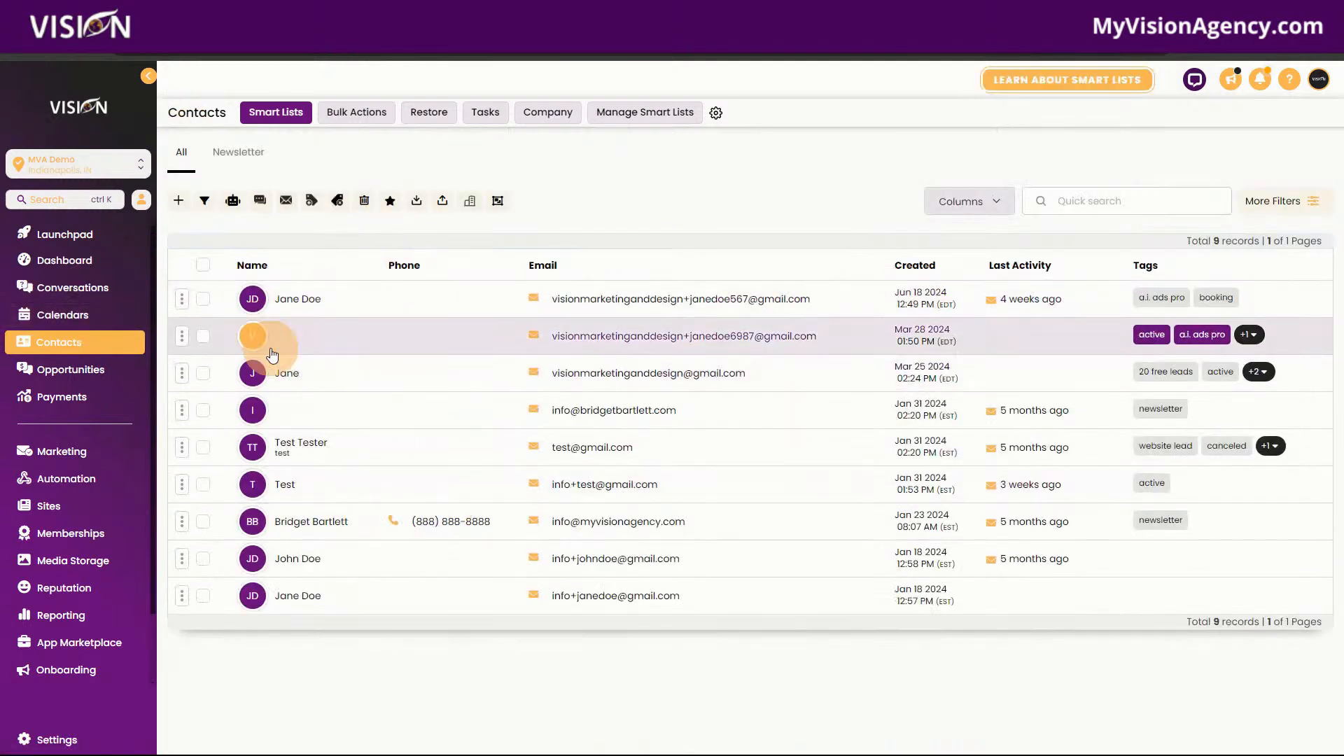
pyautogui.click(301, 299)
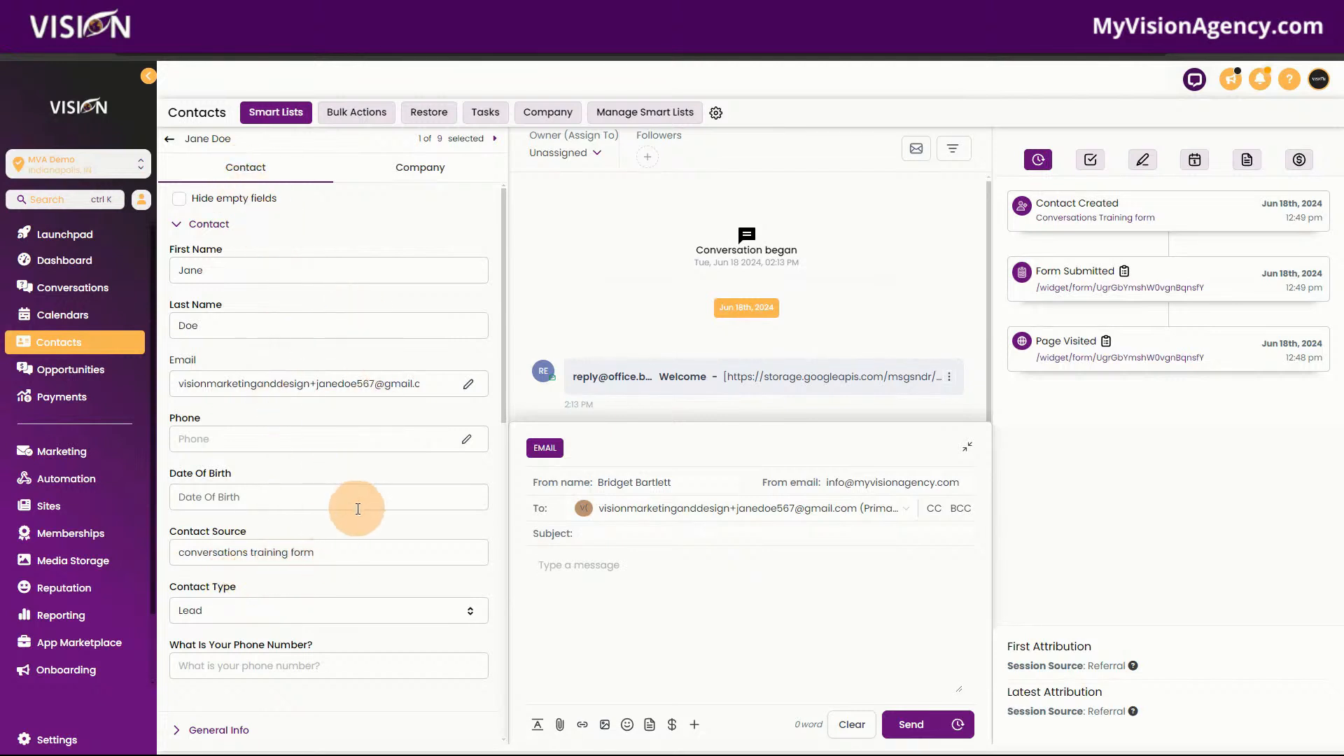
# Step: Examine the fields in the contact's Onboarding, Additional Info and General Info folders, and collapse the folders again
pyautogui.scroll(-6, 390, 504)
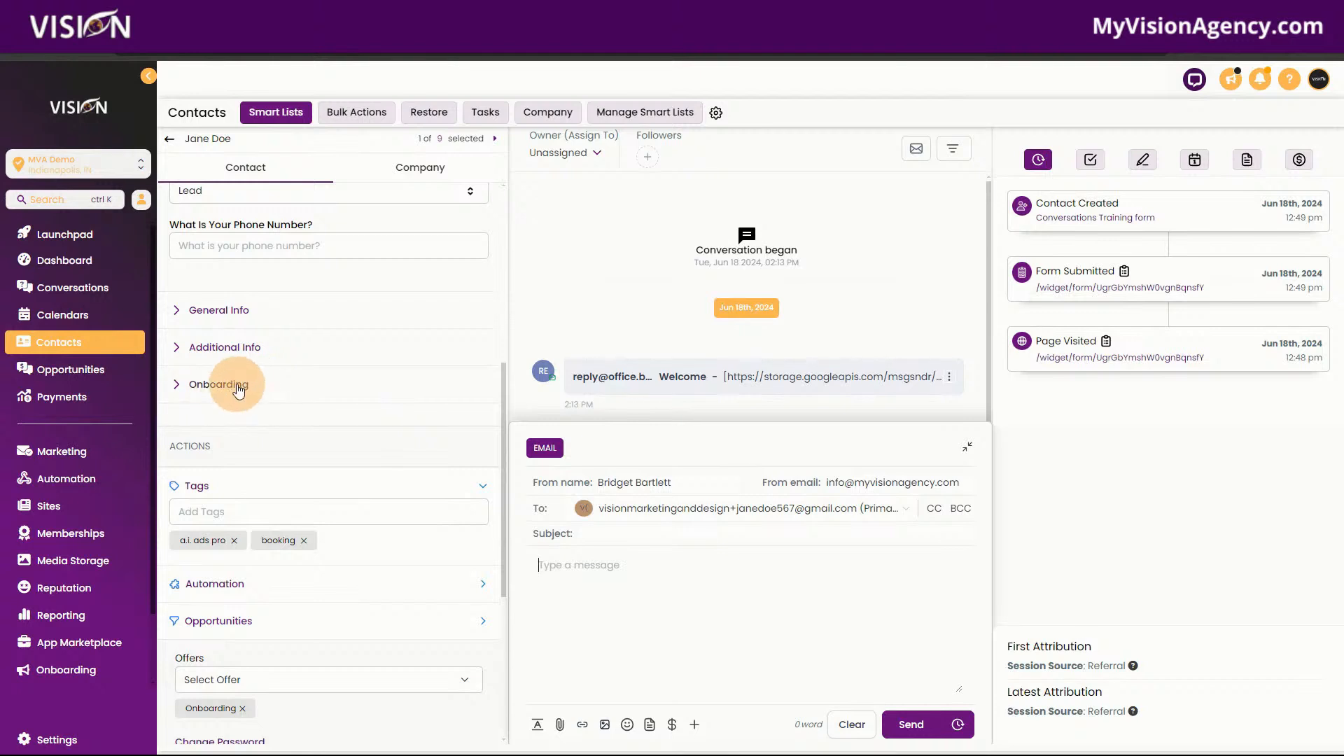
pyautogui.click(238, 387)
pyautogui.moveTo(198, 413); pyautogui.dragTo(444, 411)
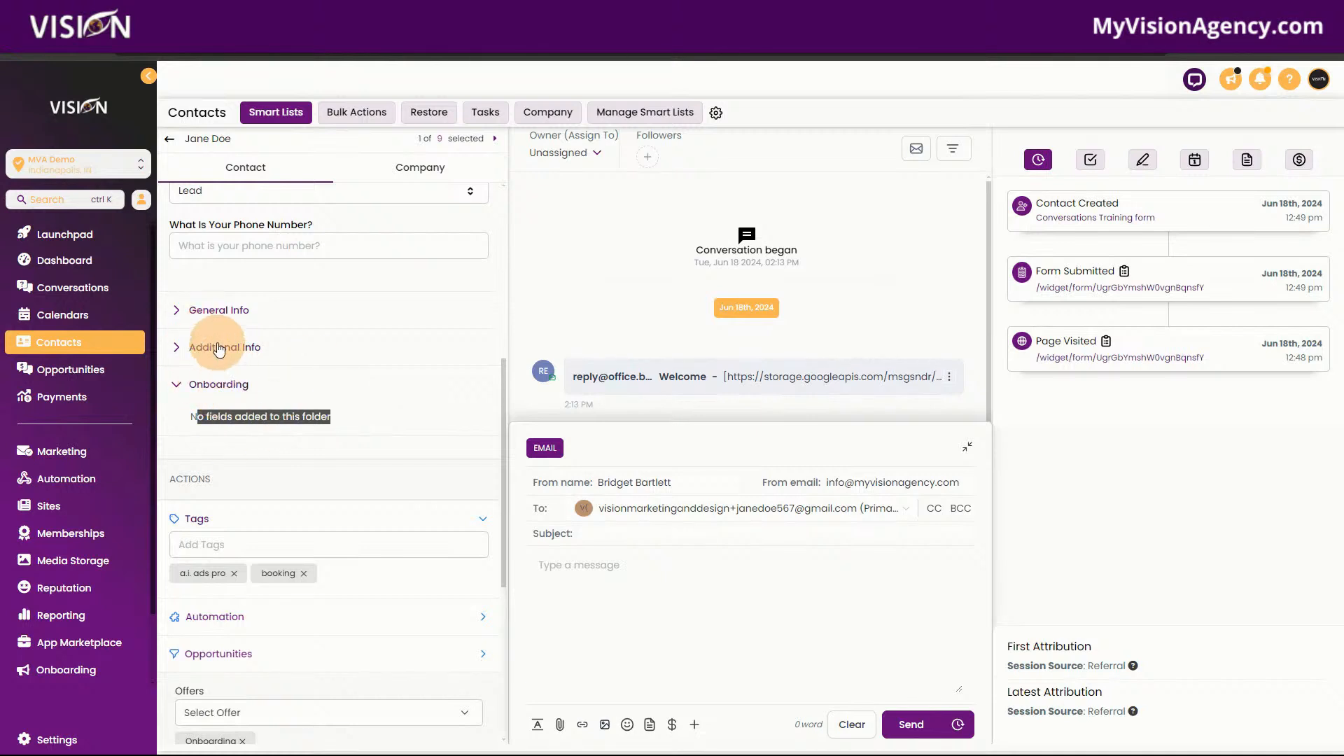
pyautogui.click(301, 355)
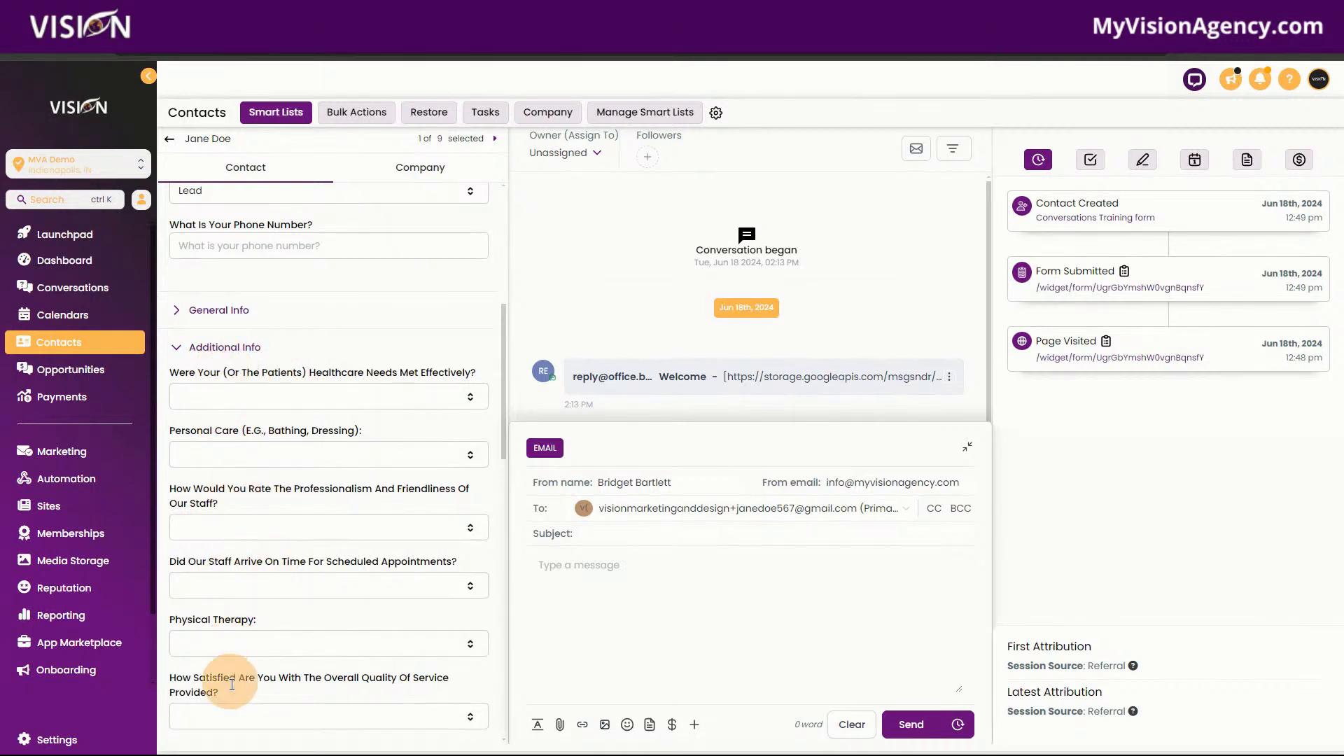
pyautogui.click(210, 317)
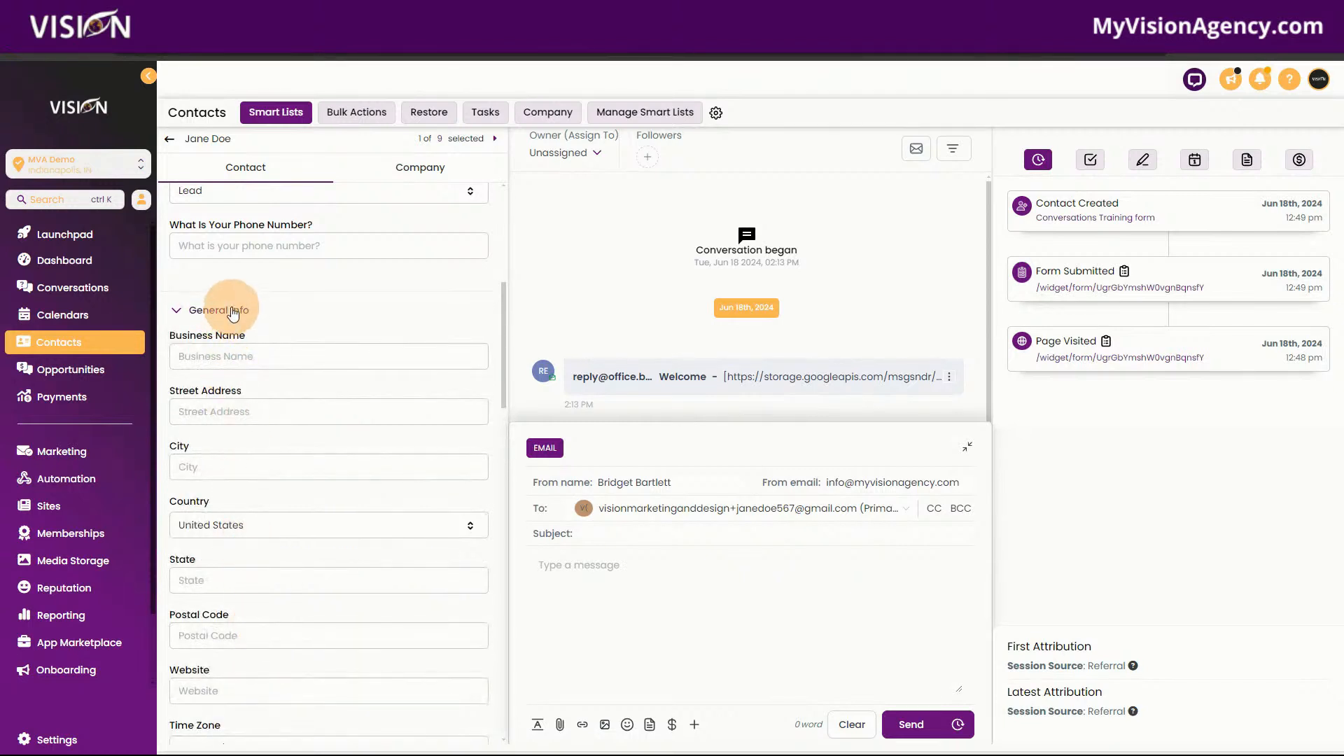
pyautogui.click(233, 313)
pyautogui.click(219, 350)
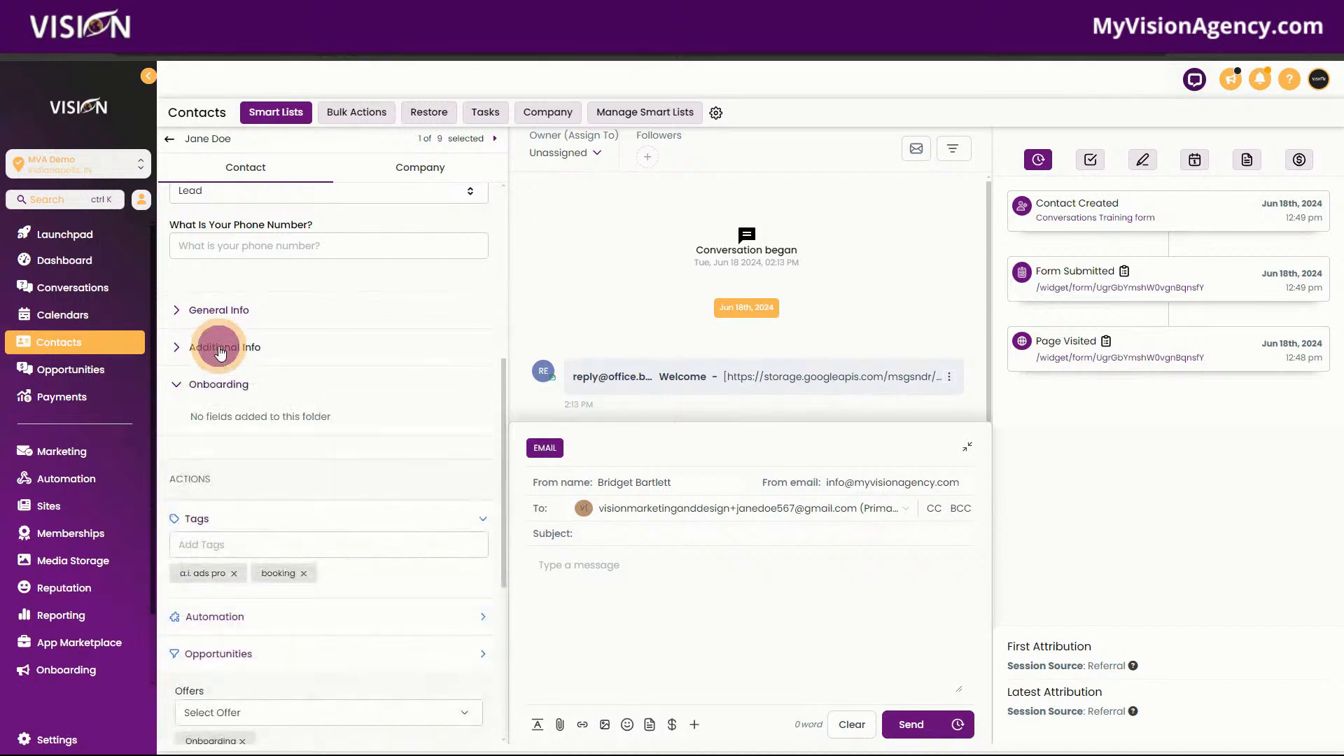
pyautogui.click(219, 387)
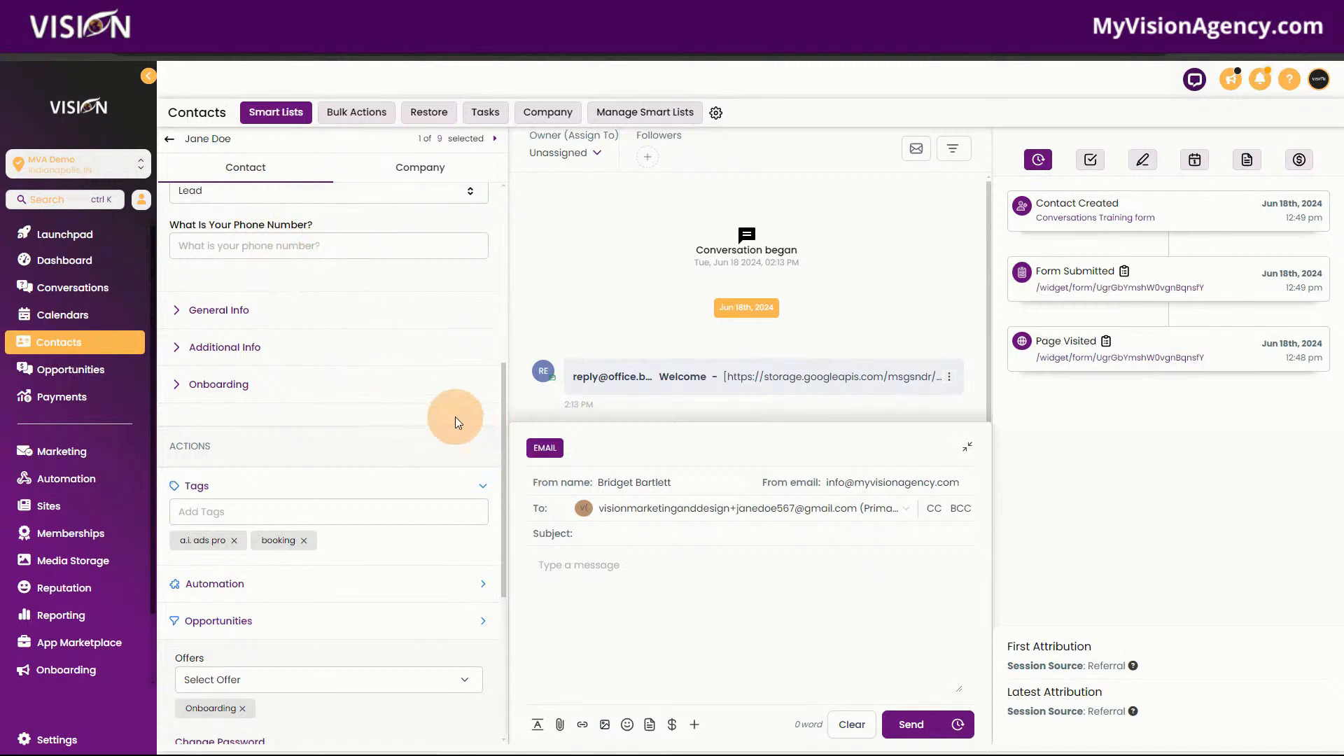
# Step: Review the contact's main details, the custom phone number field, the folder list and the actions area
pyautogui.scroll(4, 454, 417)
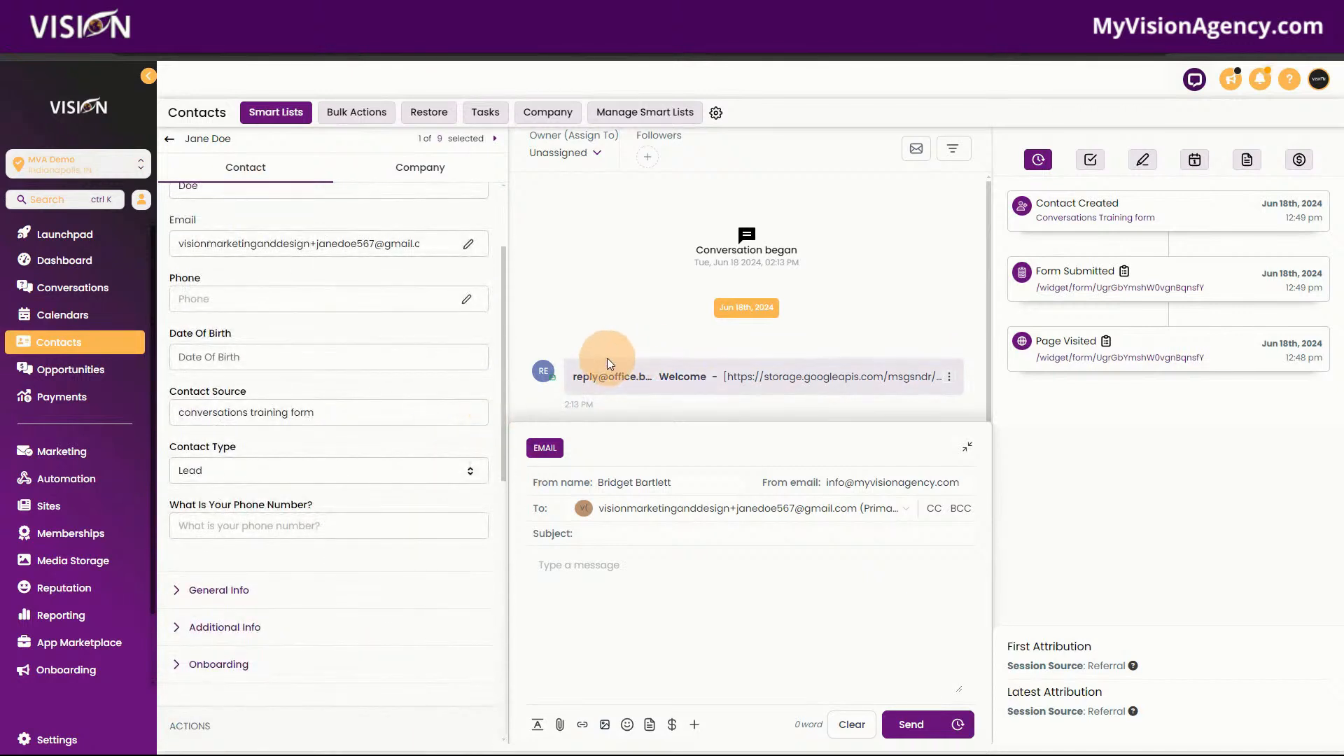
pyautogui.scroll(2, 390, 330)
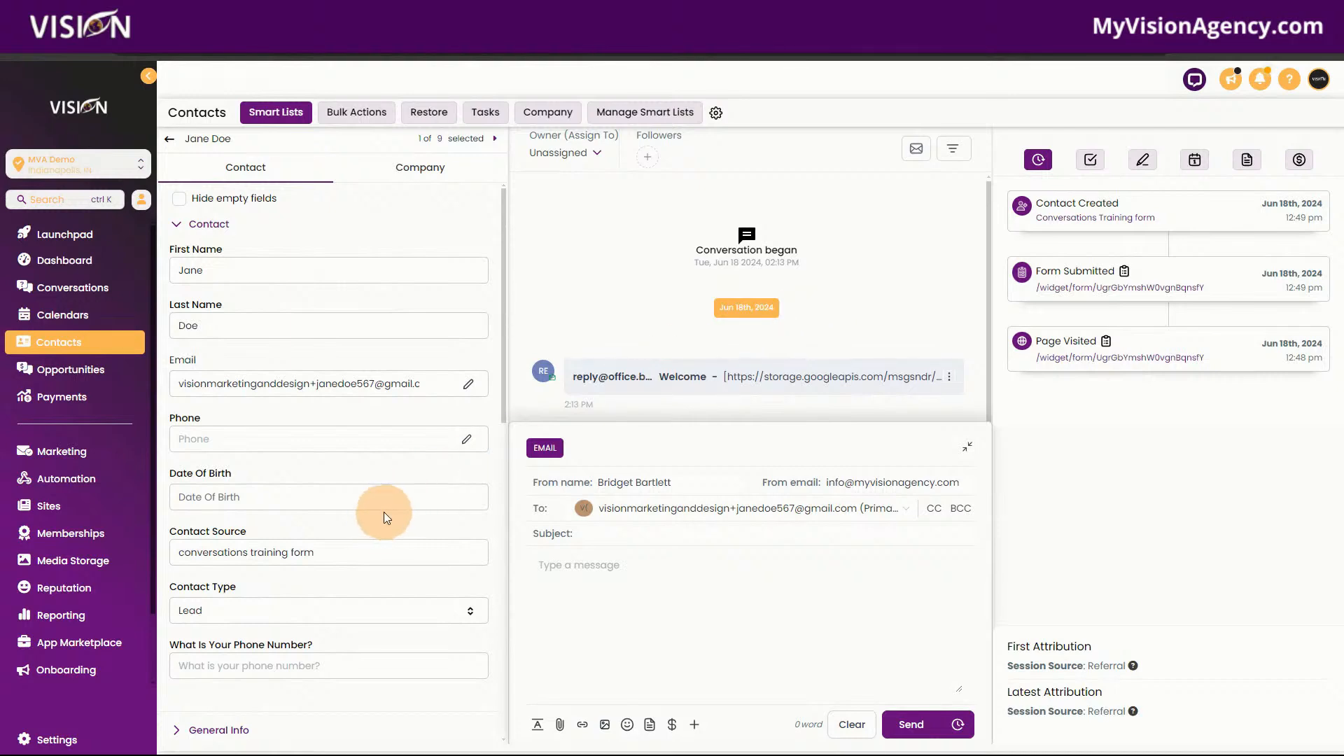
pyautogui.scroll(-5, 384, 516)
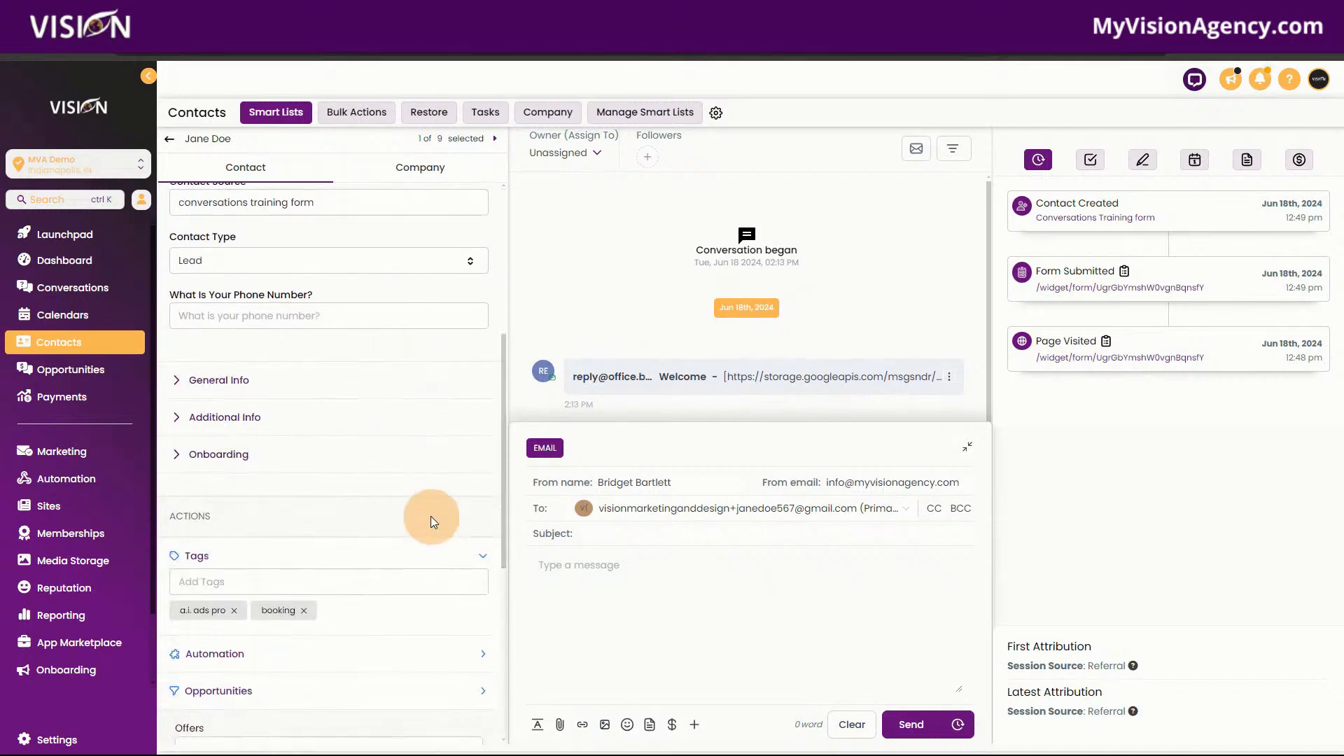
pyautogui.scroll(-4, 430, 515)
pyautogui.scroll(2, 280, 291)
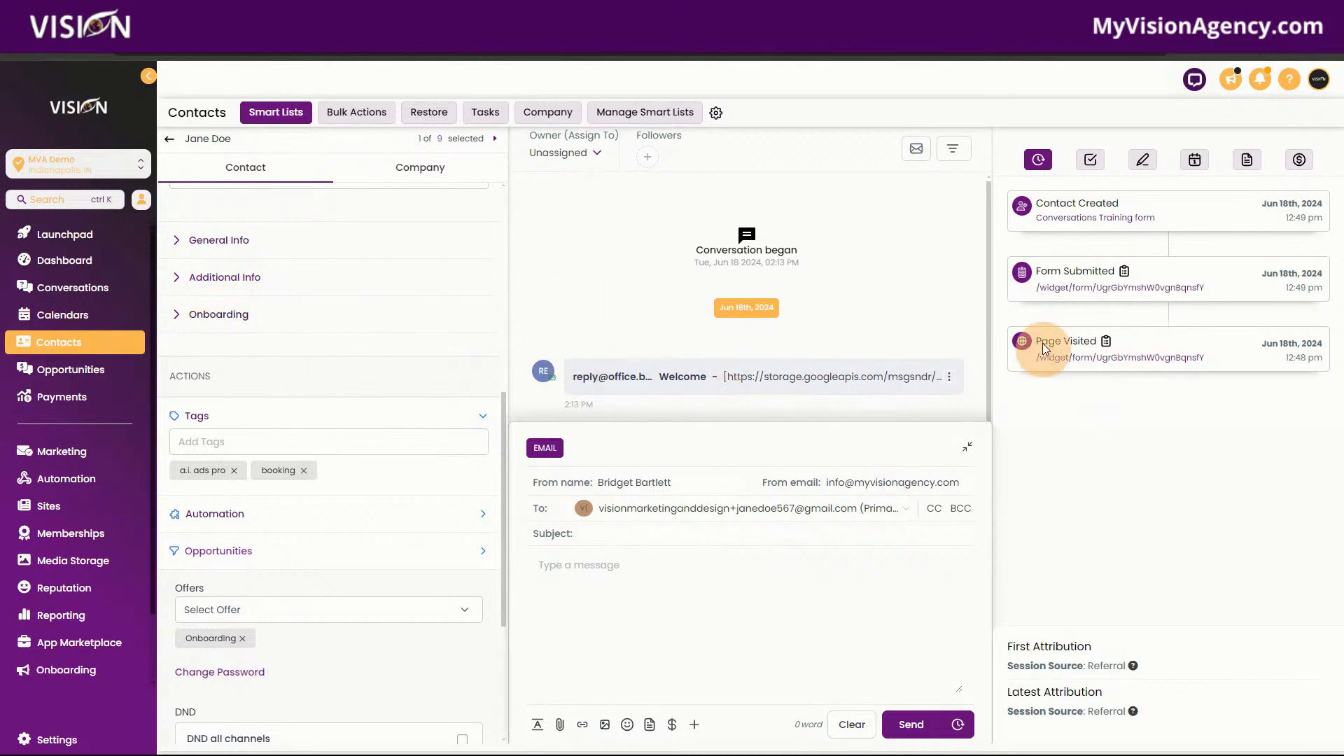
pyautogui.scroll(5, 439, 427)
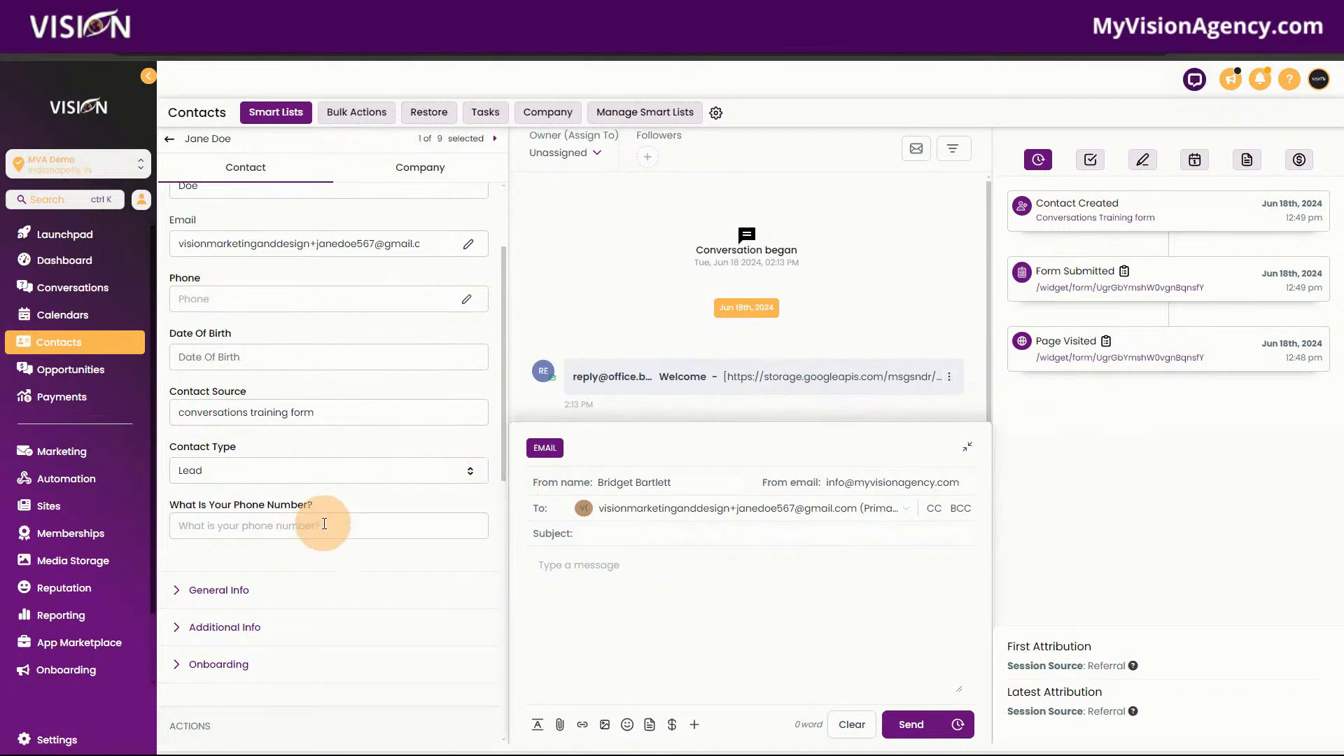
# Step: Leave the contact's record and go to the form builder in the Sites area
pyautogui.scroll(2, 309, 282)
pyautogui.scroll(-6, 300, 300)
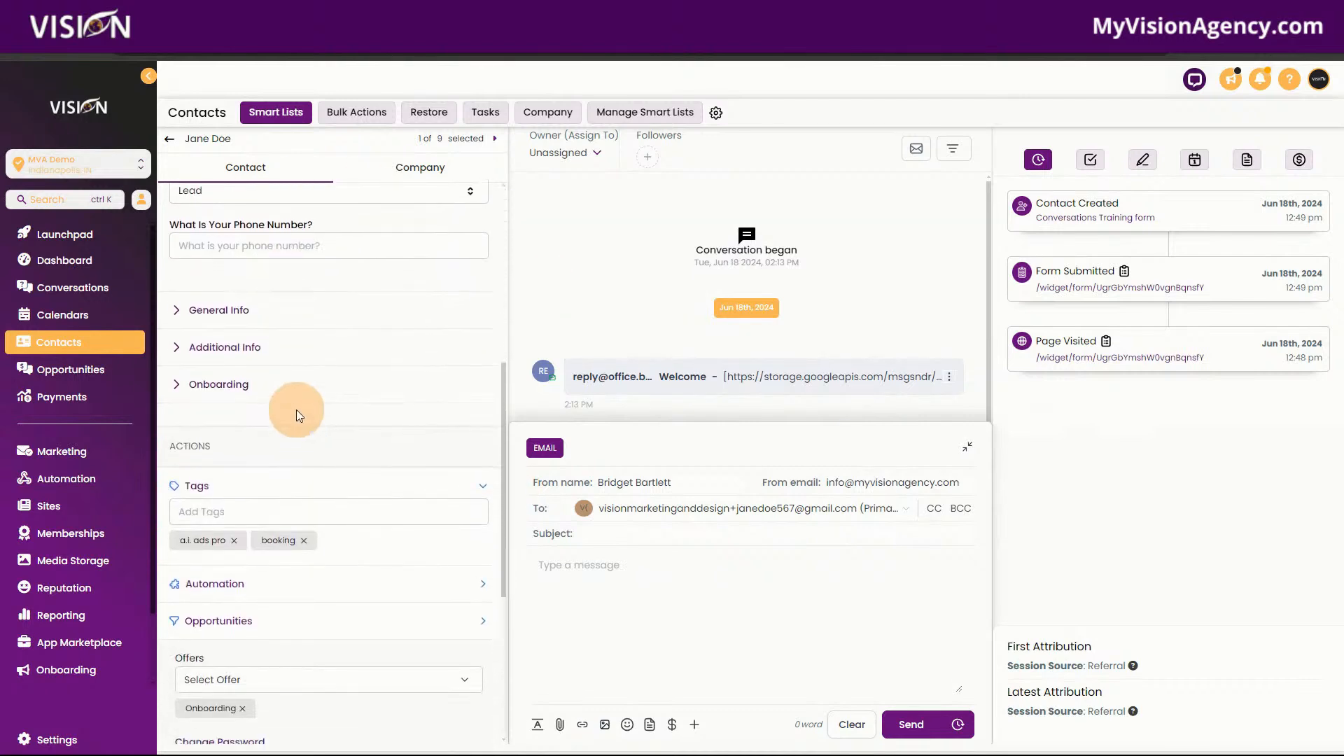
pyautogui.click(96, 512)
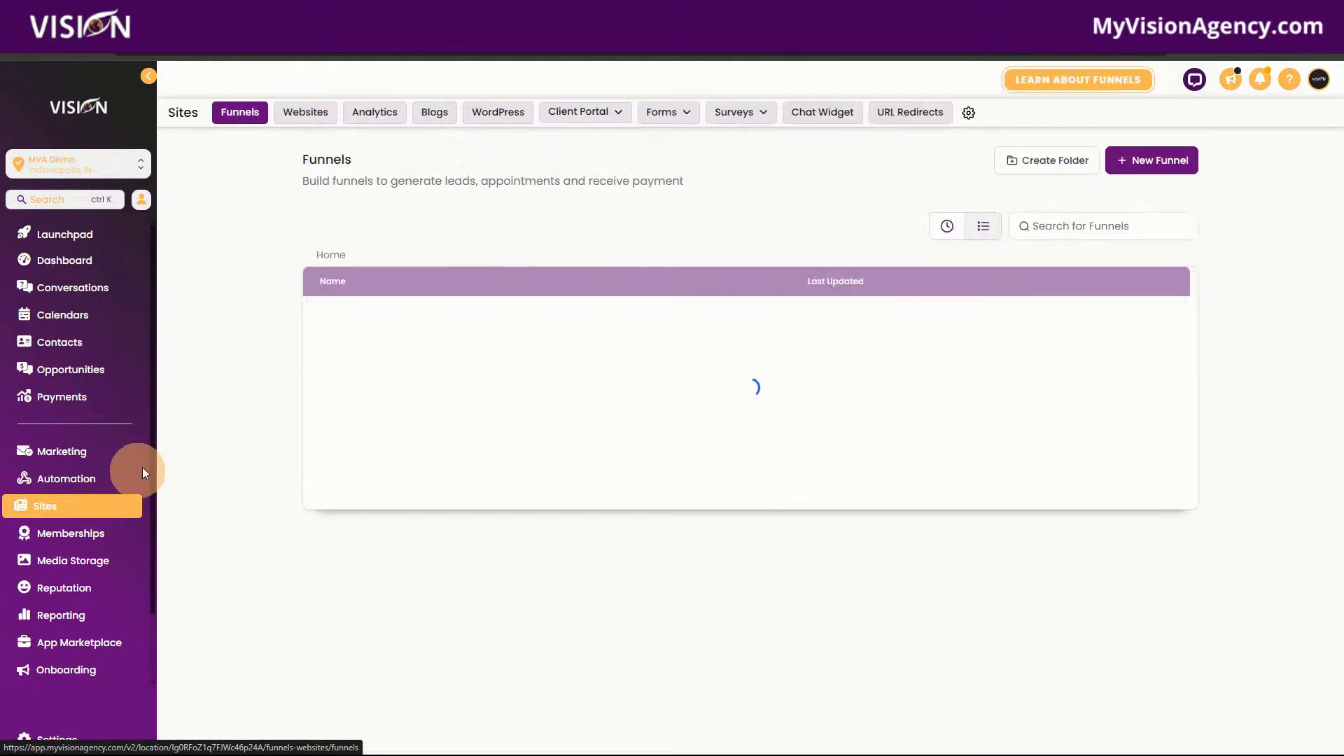
pyautogui.click(658, 112)
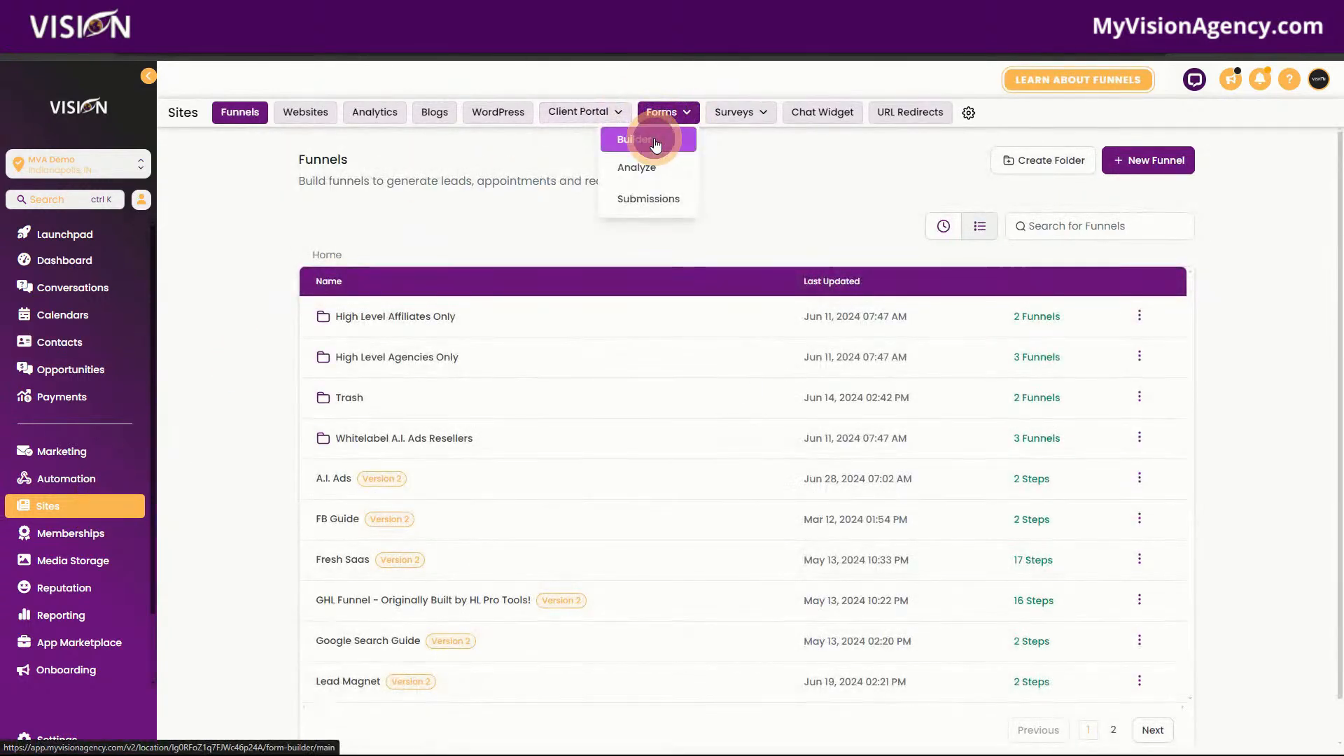
pyautogui.click(656, 142)
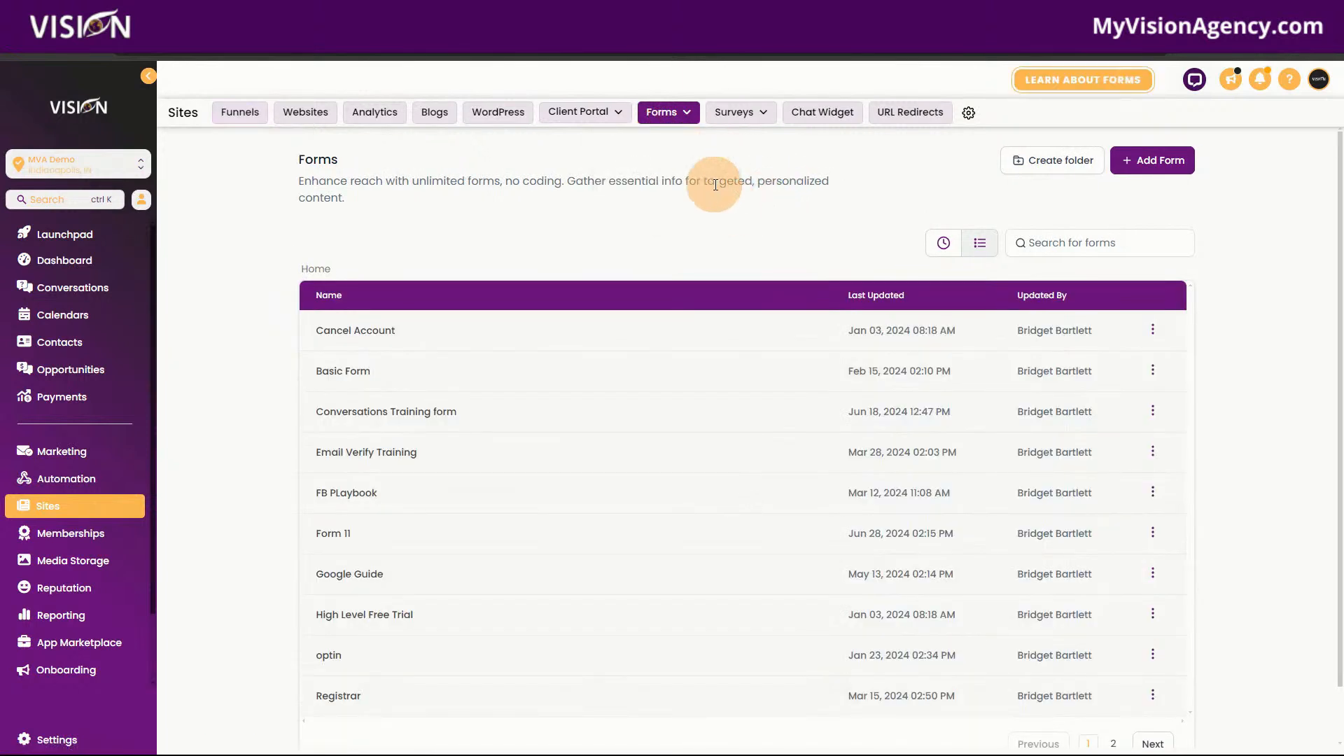
# Step: Add a new form from the template library, using the Request Valuation Service template
pyautogui.click(1158, 171)
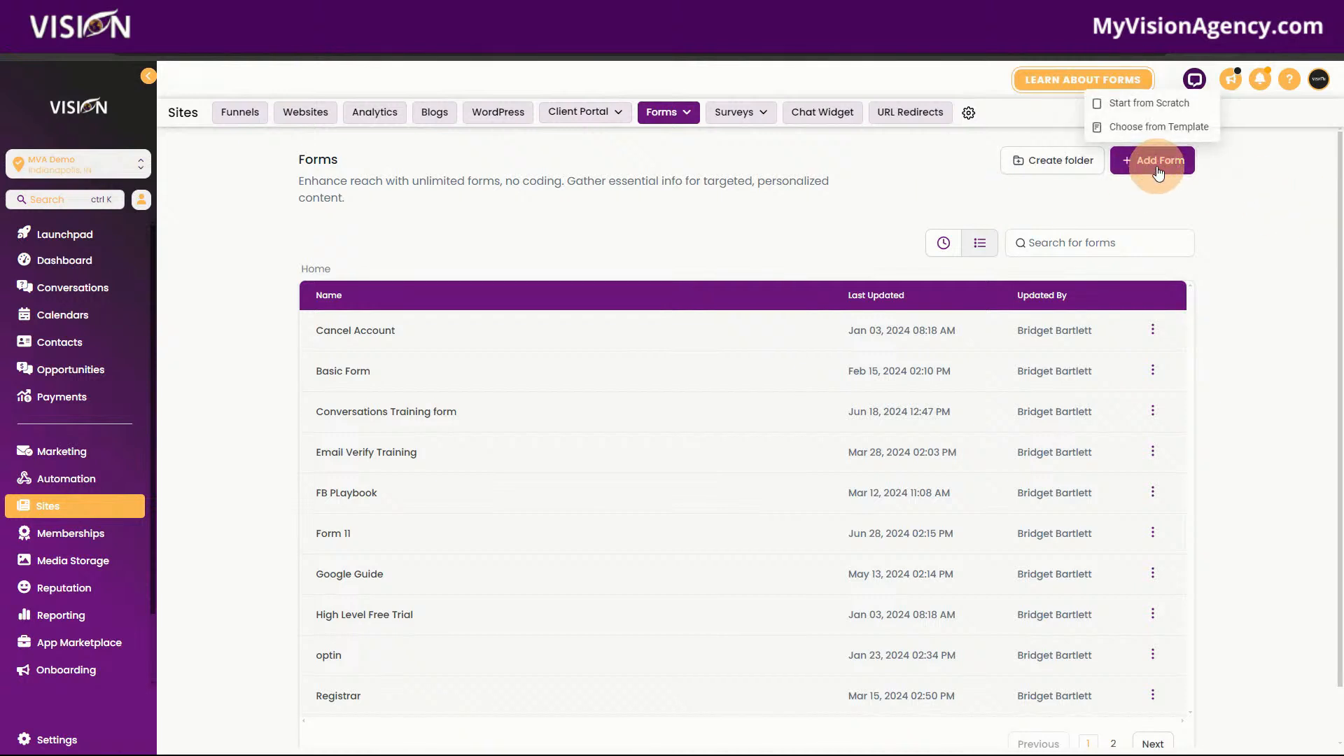
pyautogui.click(1132, 135)
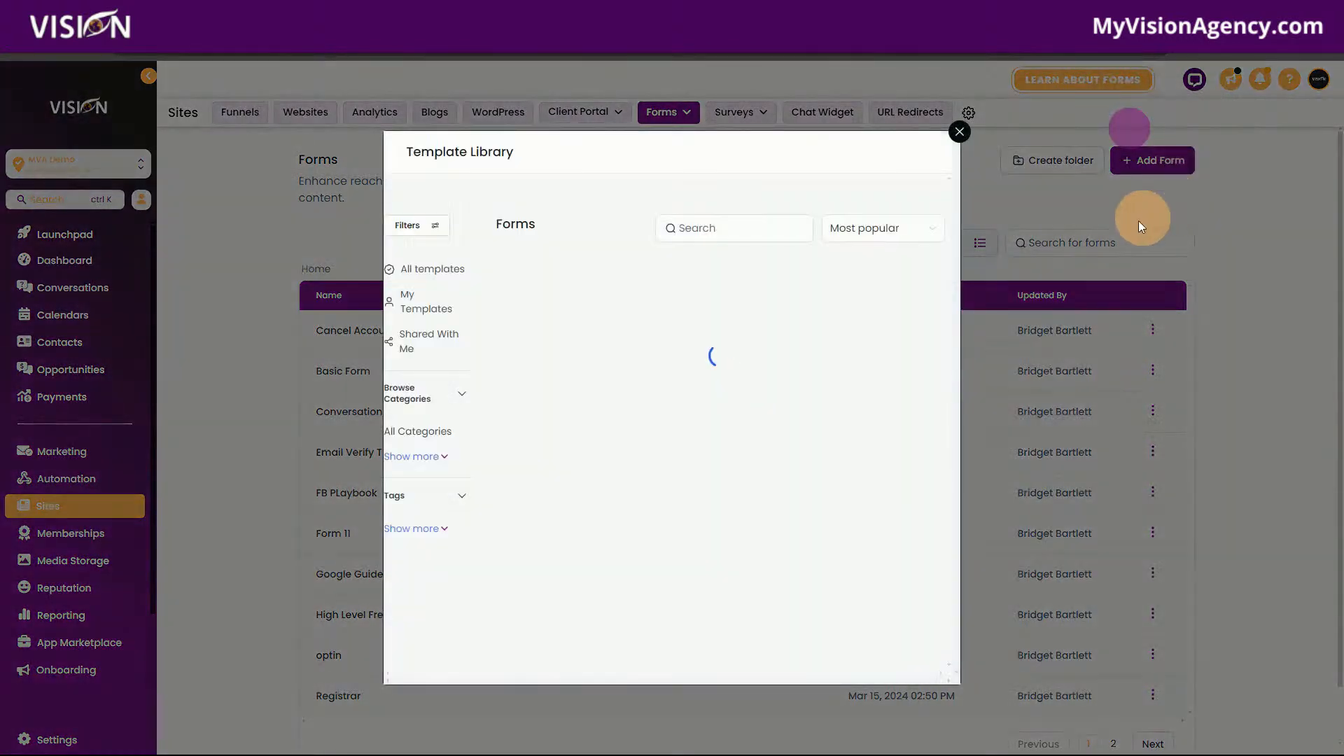
pyautogui.scroll(-1, 834, 408)
pyautogui.scroll(-10, 829, 413)
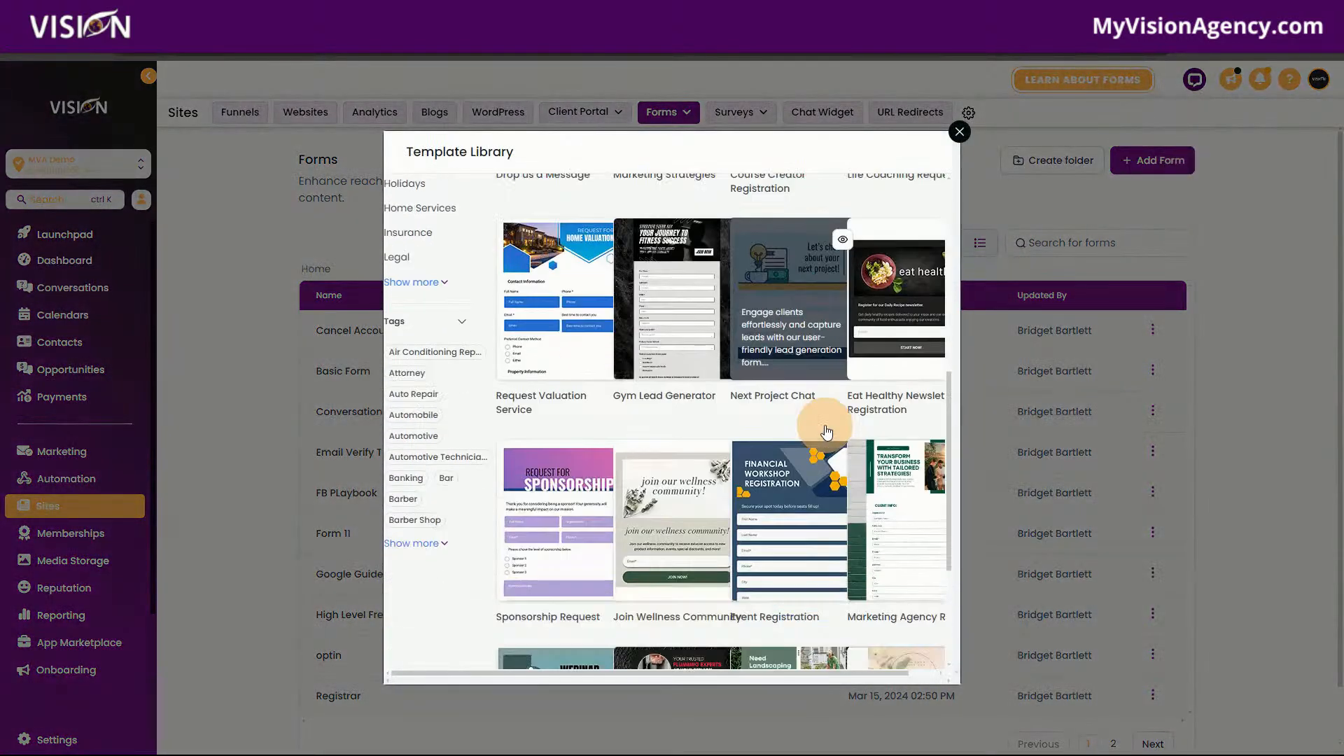
pyautogui.scroll(3, 574, 392)
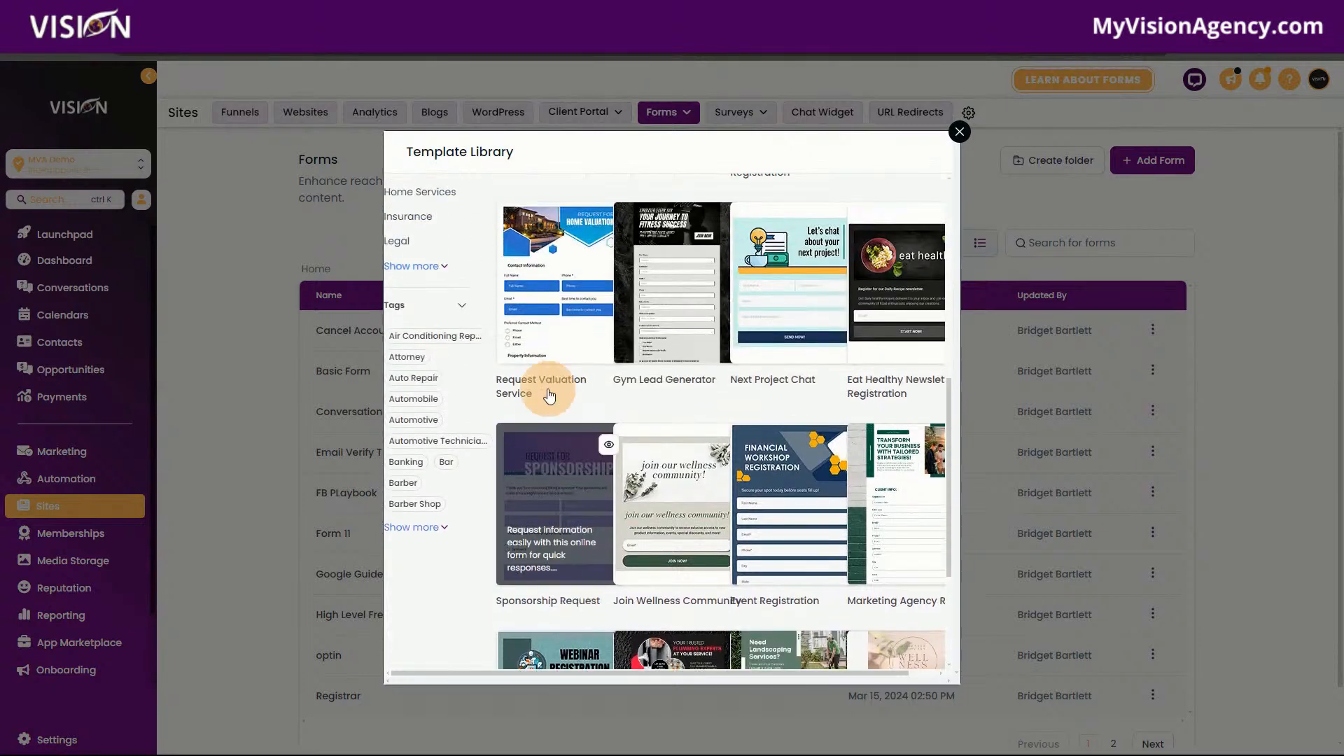
pyautogui.click(546, 237)
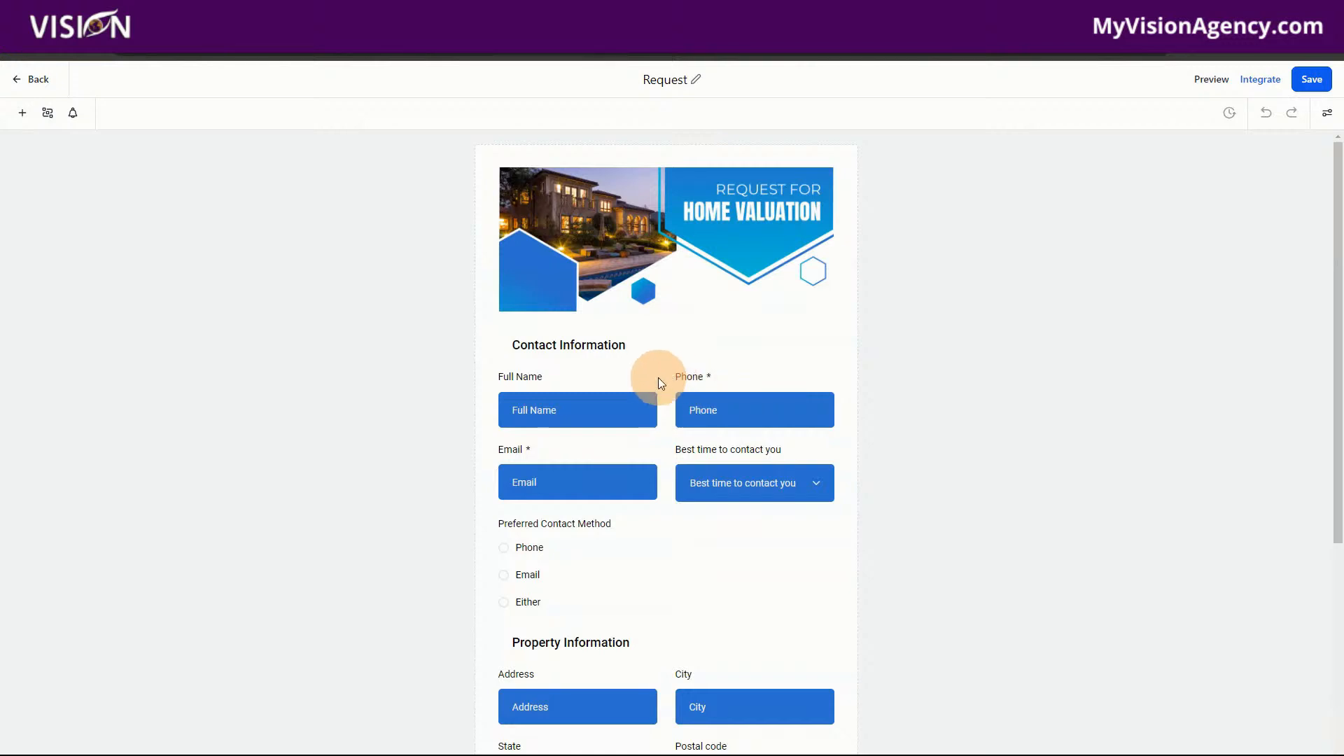
# Step: Check the settings of the form's Full Name, Phone, Email and Best time to contact you fields
pyautogui.click(598, 414)
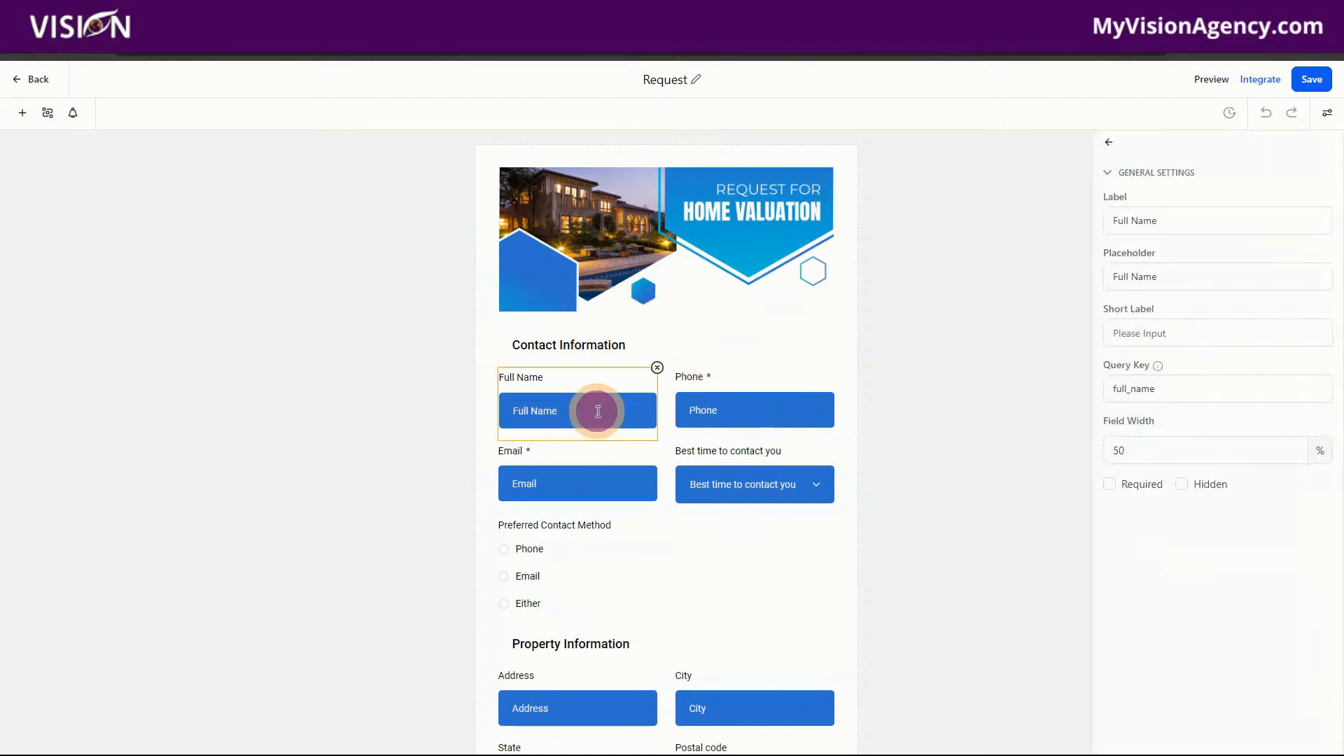
pyautogui.click(726, 415)
pyautogui.click(626, 489)
pyautogui.click(724, 492)
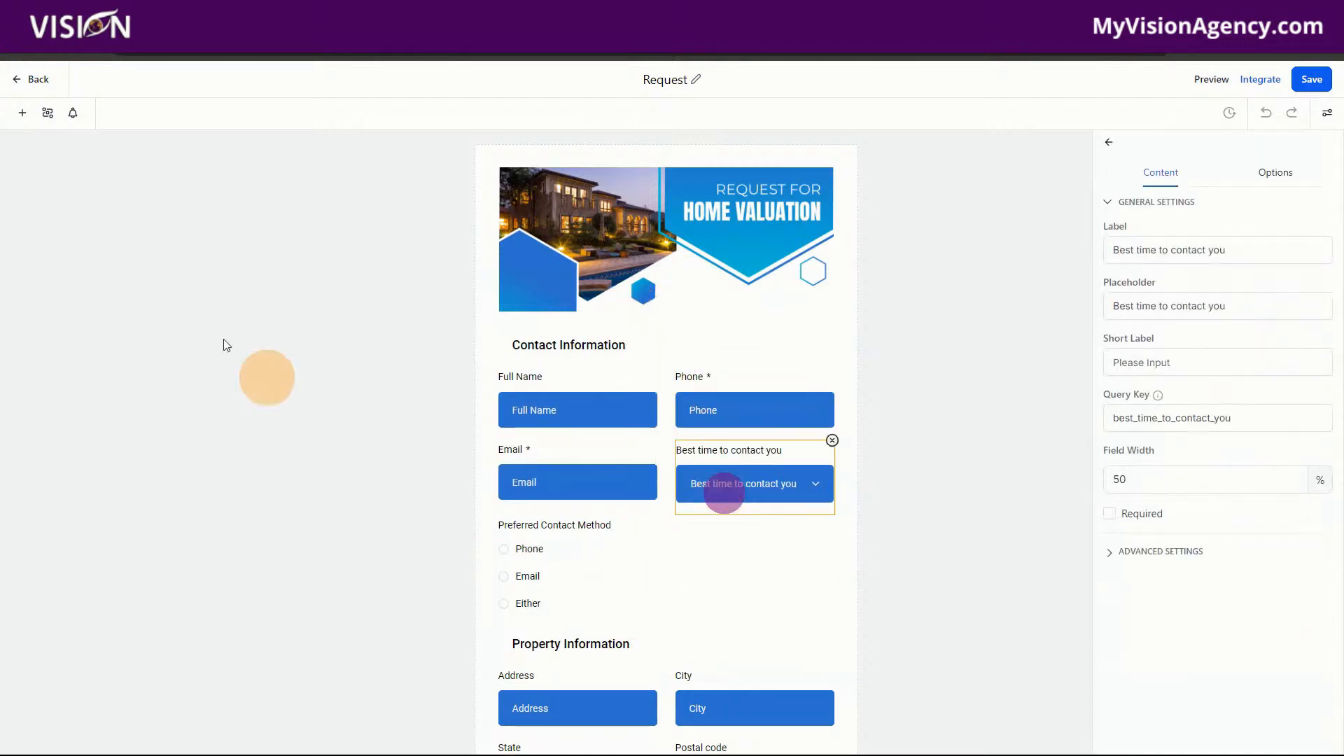
# Step: Show the form elements and look through the form, the quick-add elements and the Additional Info custom fields
pyautogui.click(24, 119)
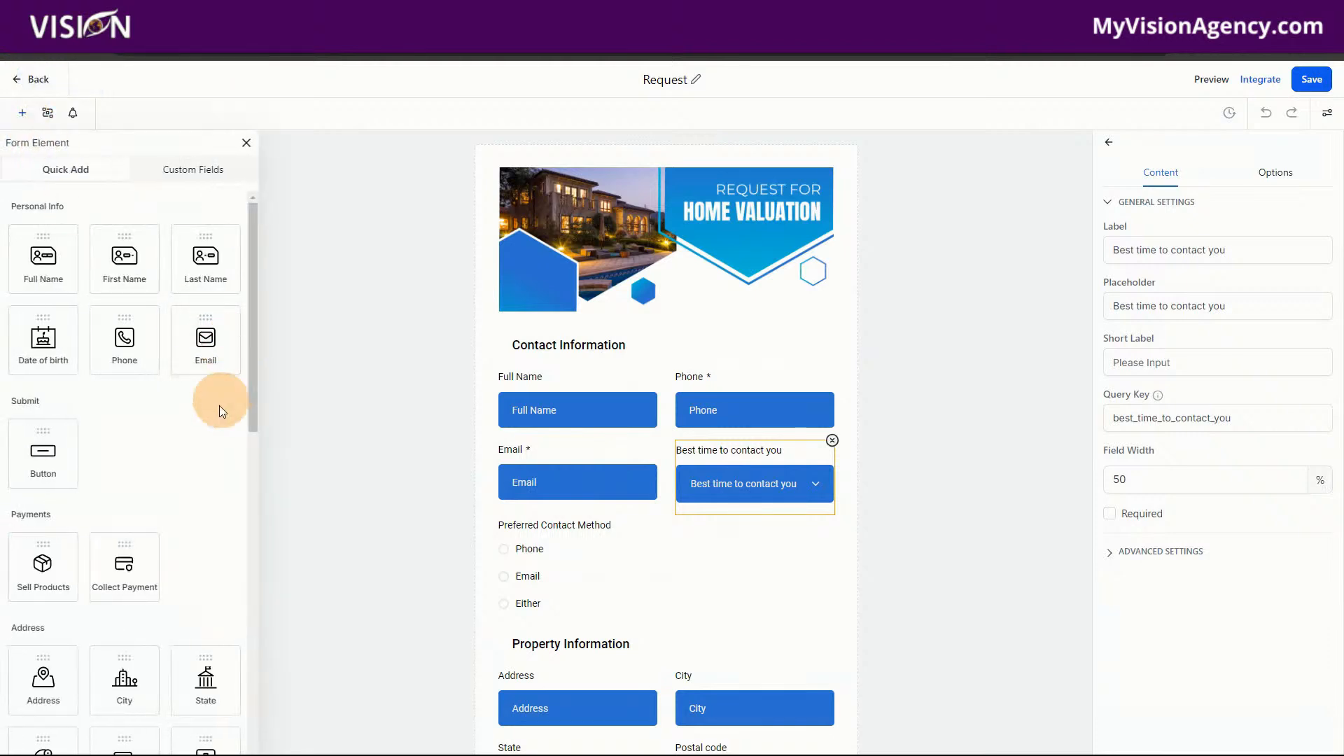
pyautogui.scroll(-5, 696, 550)
pyautogui.scroll(-1, 750, 550)
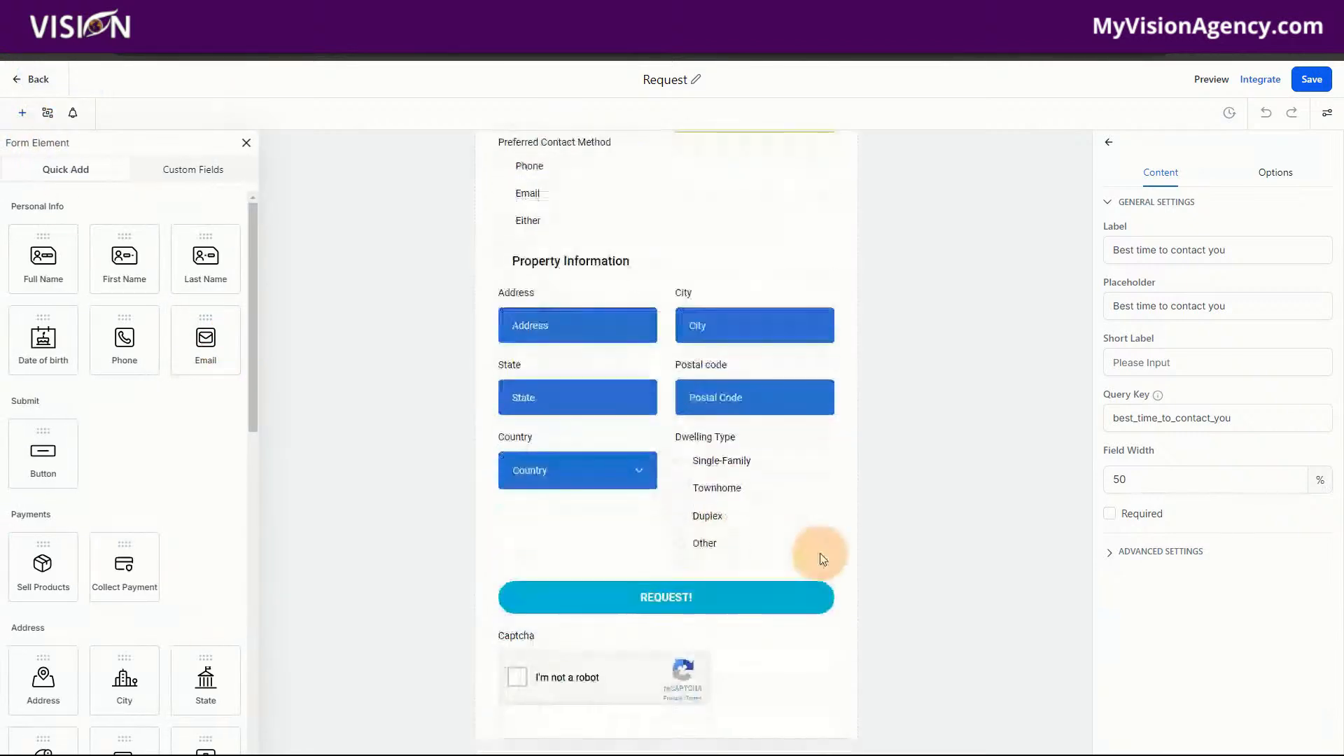
pyautogui.click(187, 169)
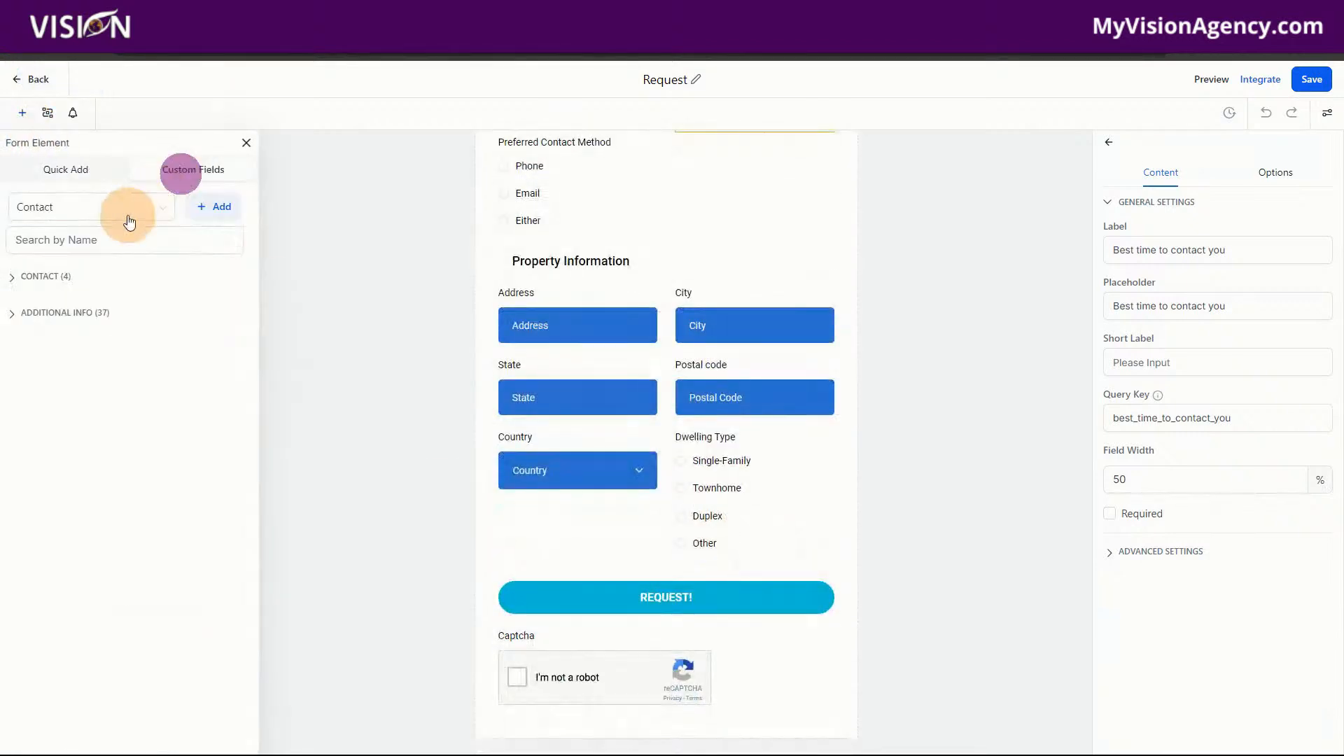
pyautogui.click(60, 315)
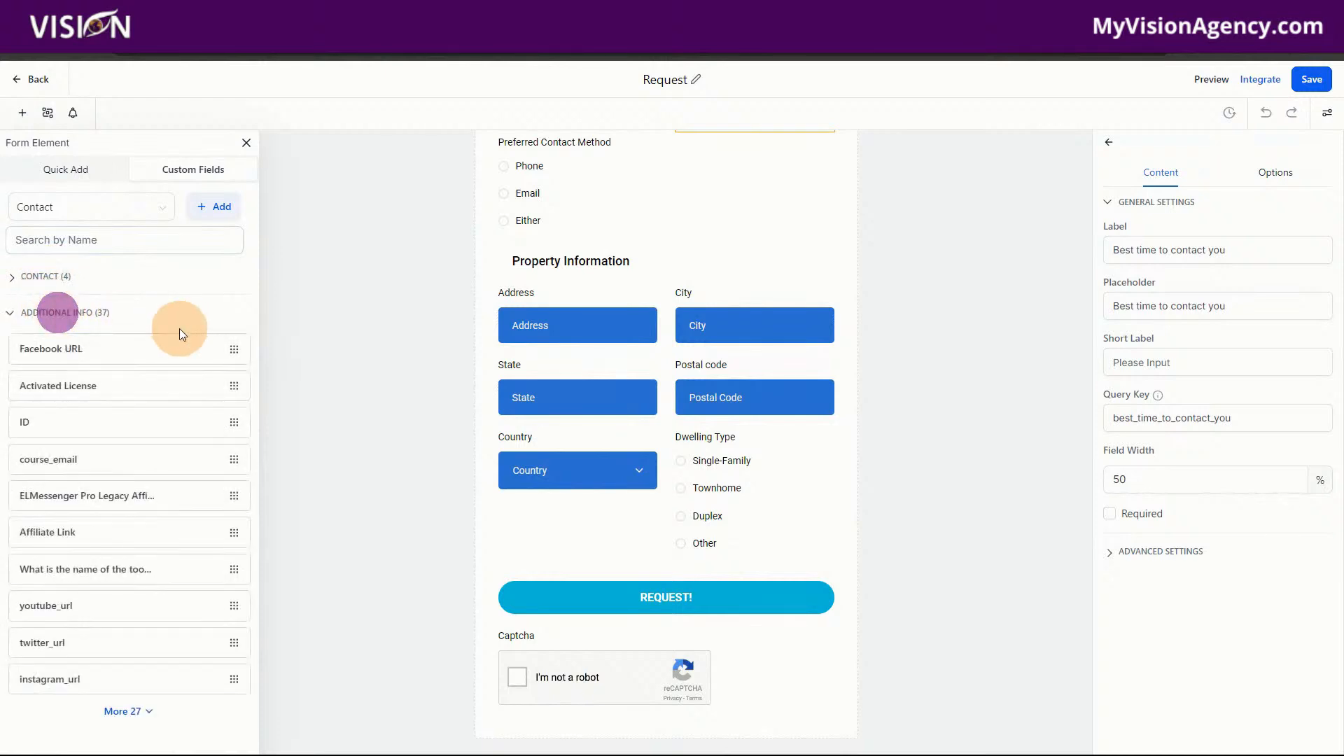
pyautogui.click(59, 312)
pyautogui.click(67, 175)
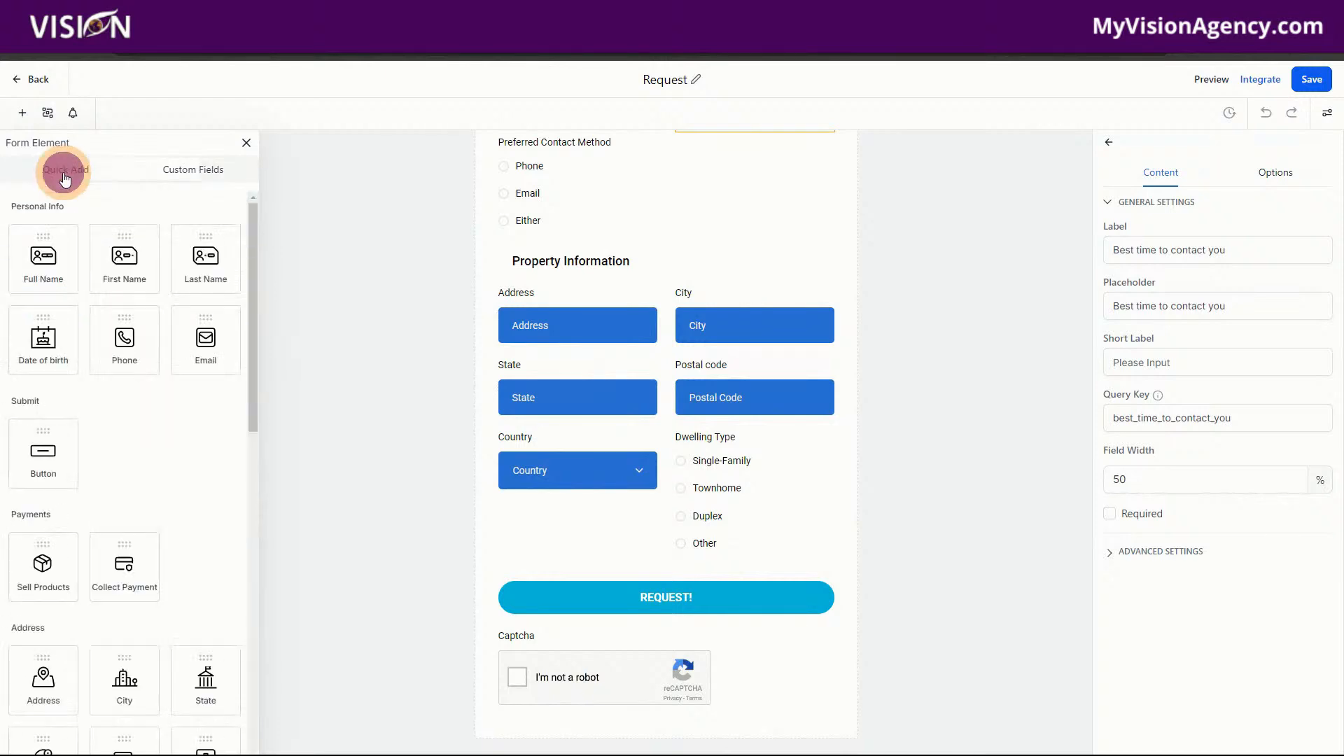
# Step: View the types available for a new custom field and close the dialog without creating one
pyautogui.click(193, 169)
pyautogui.click(220, 207)
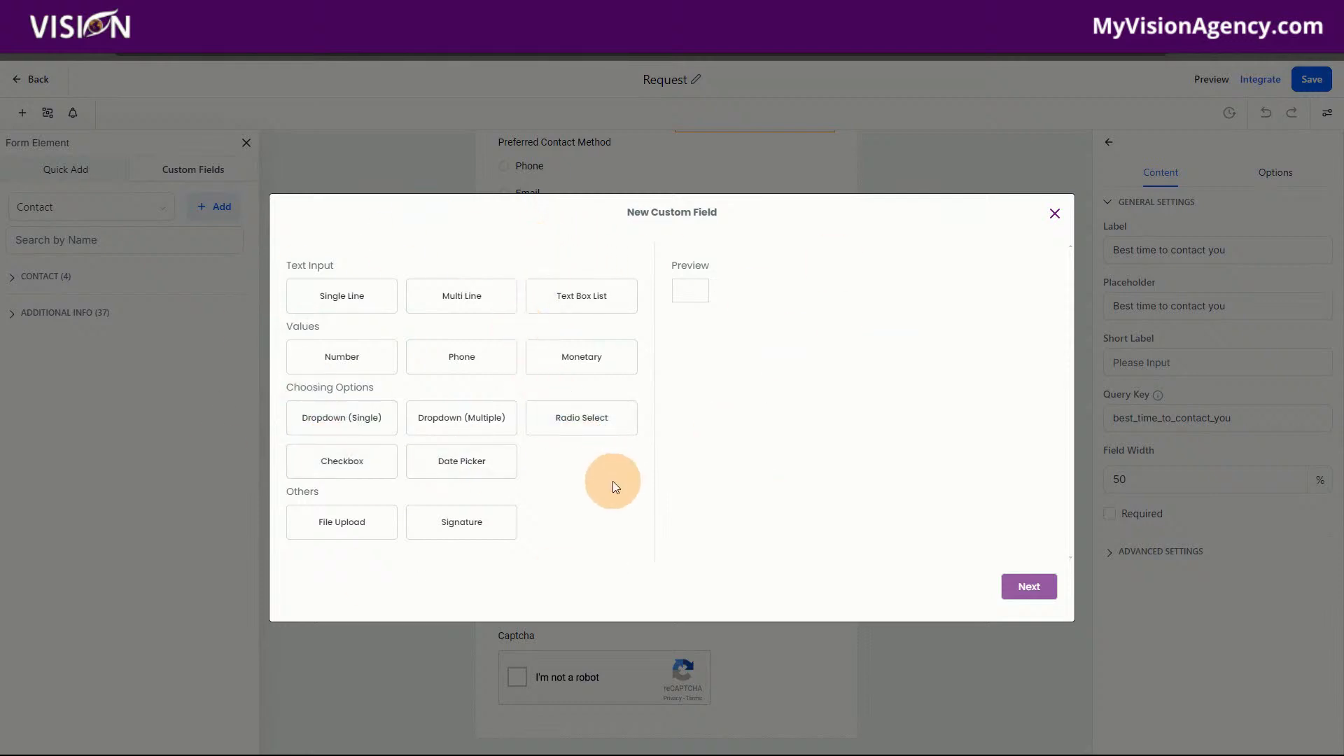
pyautogui.click(1054, 213)
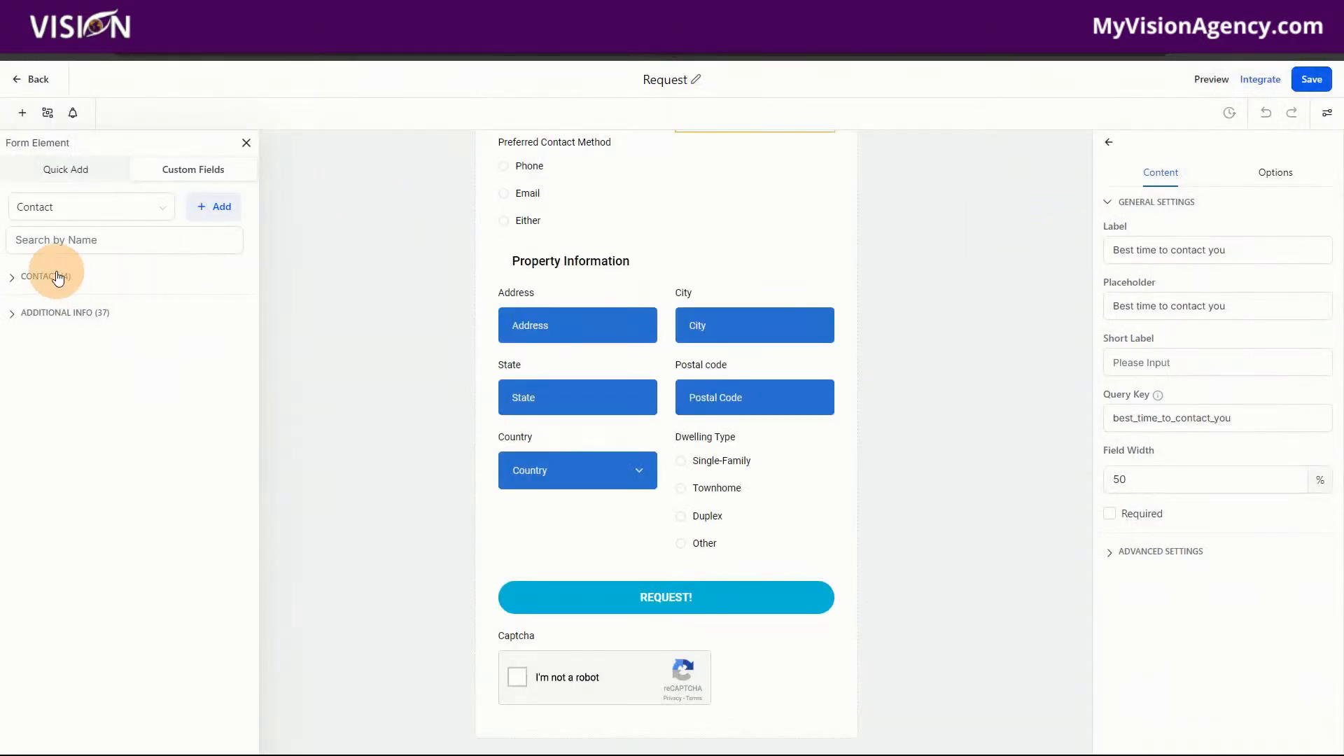
# Step: Check the object choices for custom fields and examine the fields in the Contact and Additional Info groups
pyautogui.click(66, 211)
pyautogui.click(36, 203)
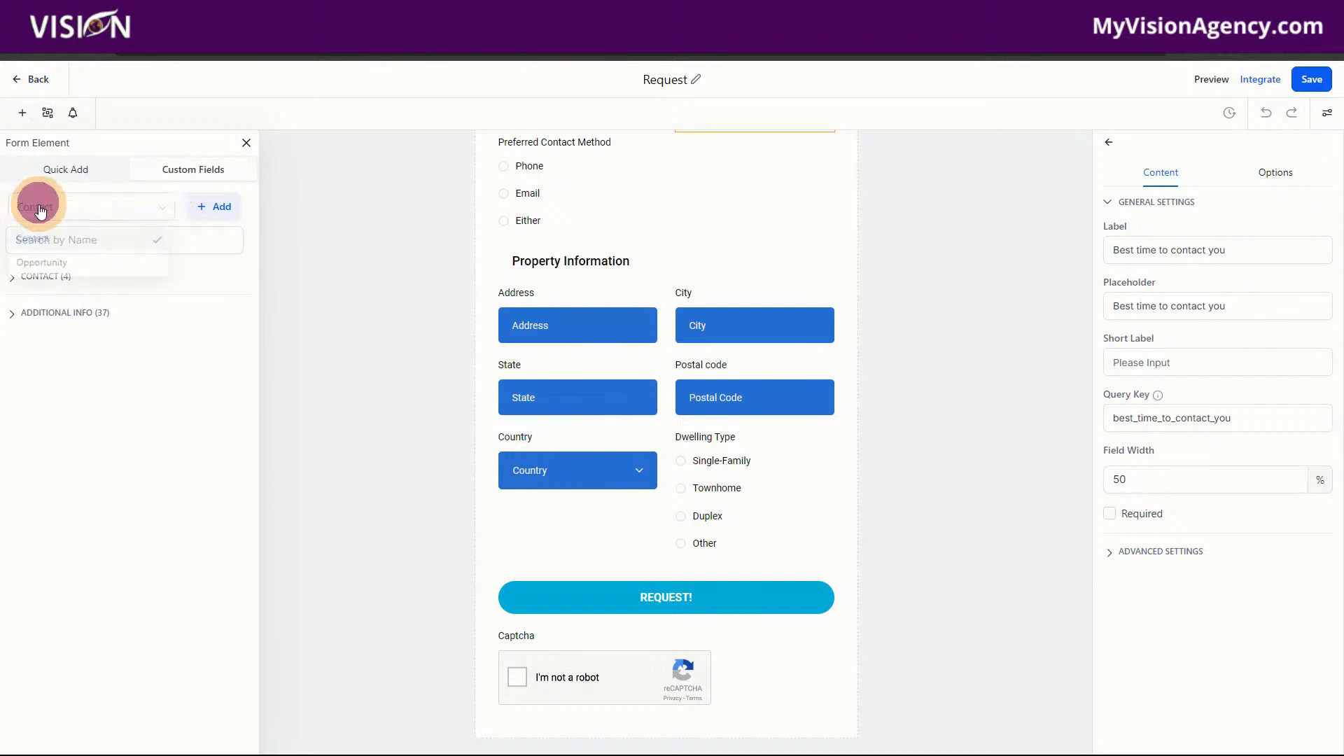
pyautogui.click(156, 353)
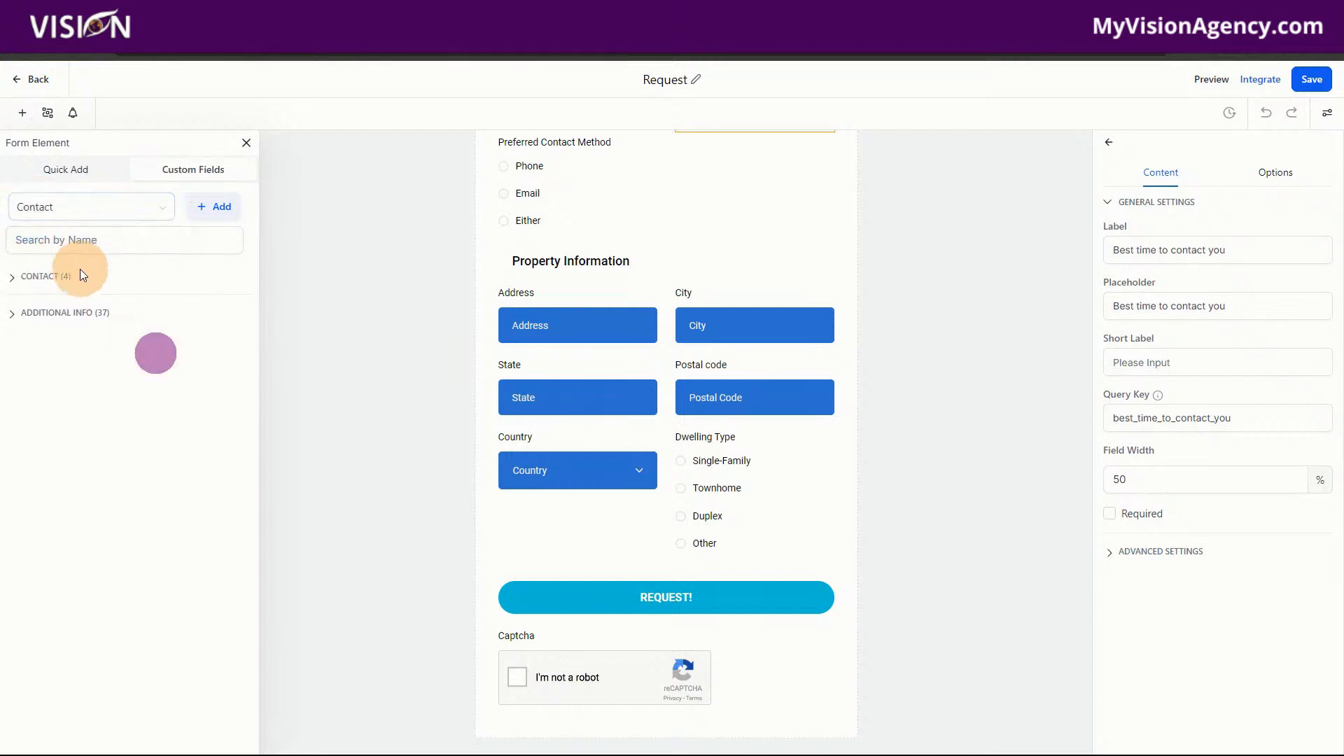
pyautogui.click(66, 280)
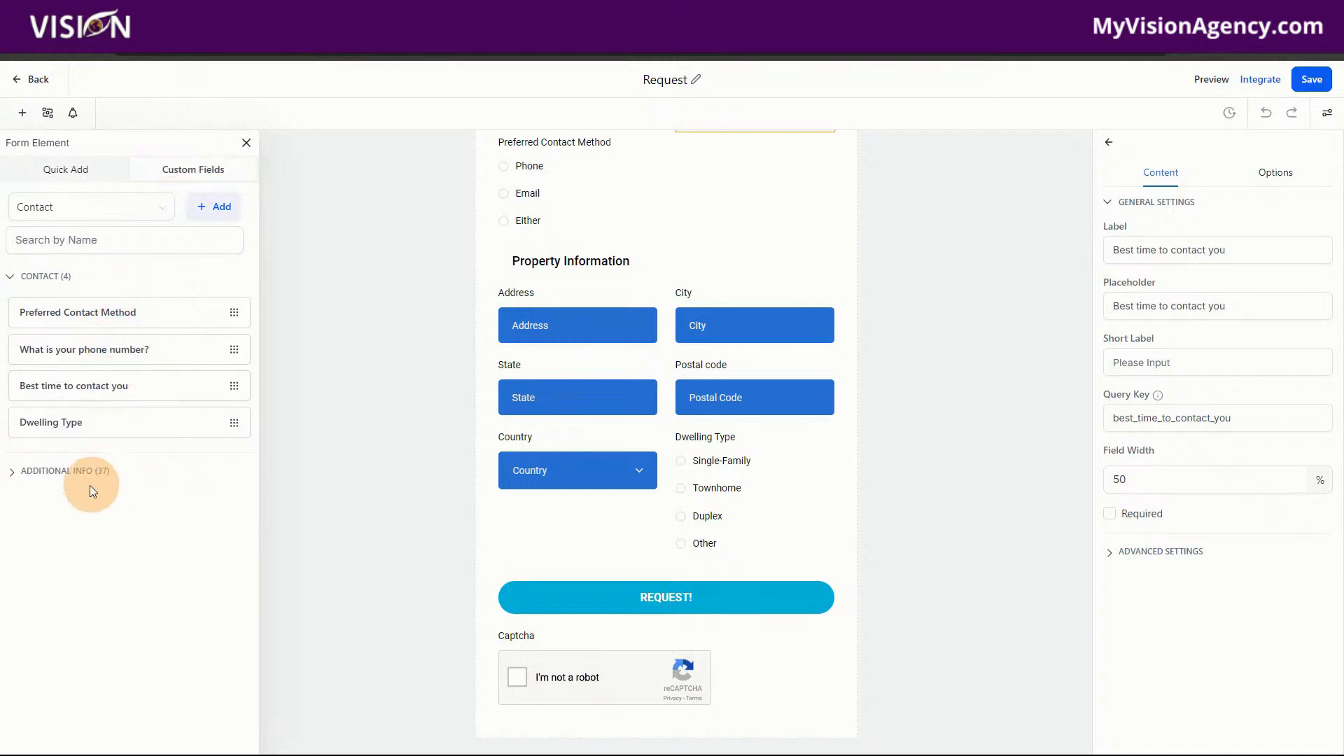
pyautogui.click(74, 472)
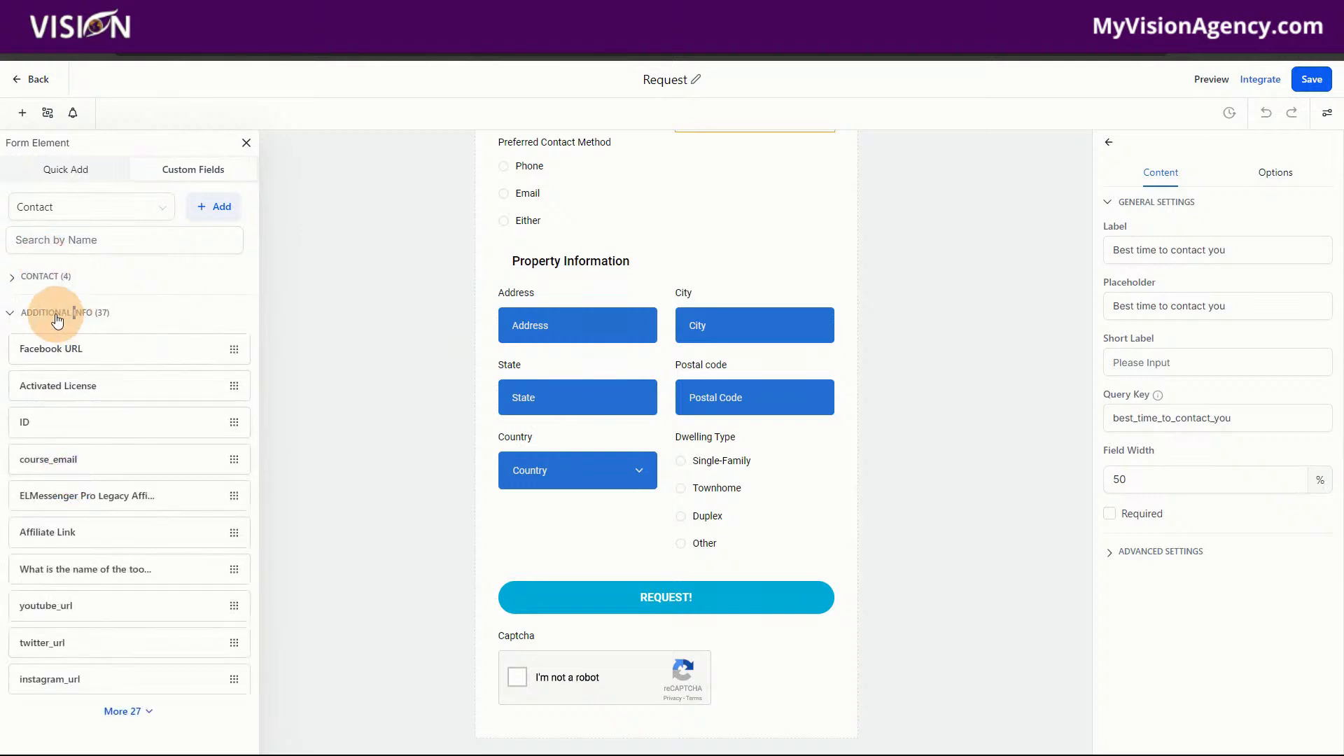
pyautogui.click(58, 316)
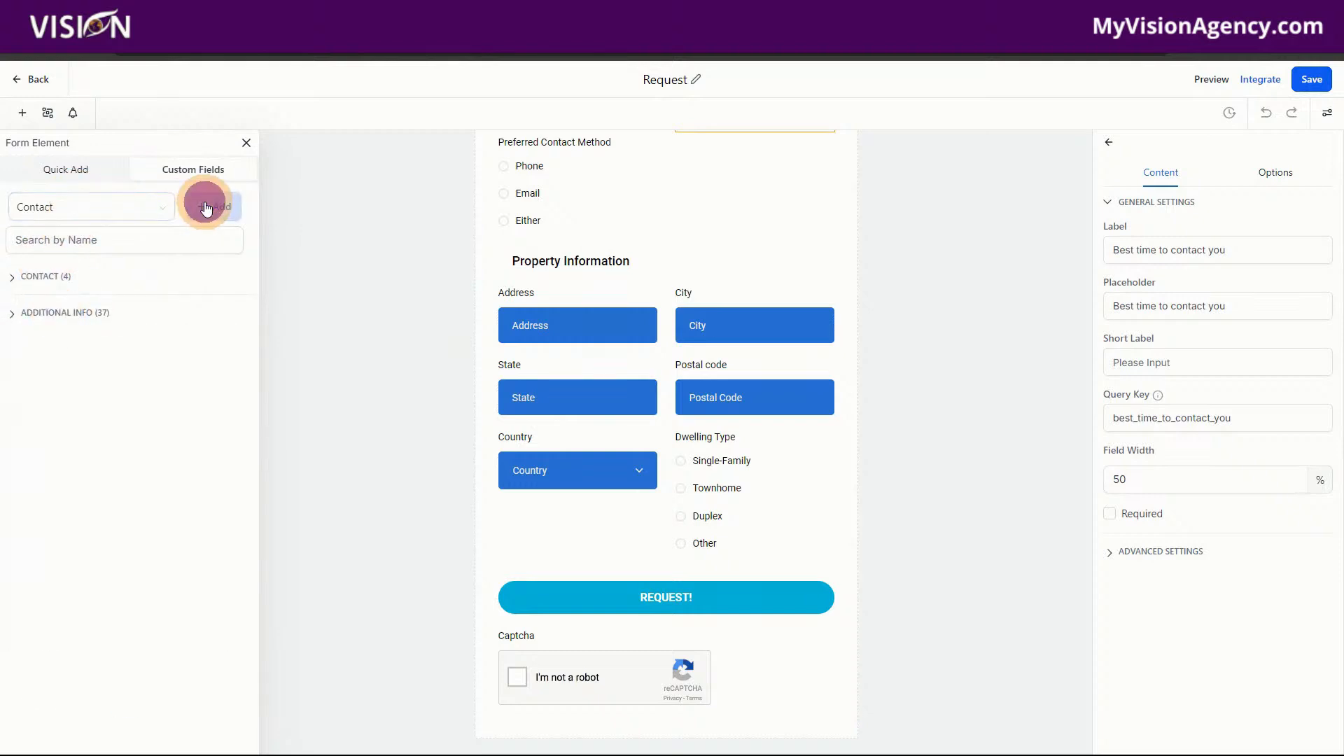
# Step: Start a new Checkbox custom field from the form builder and name it "What is your experience level?"
pyautogui.click(206, 208)
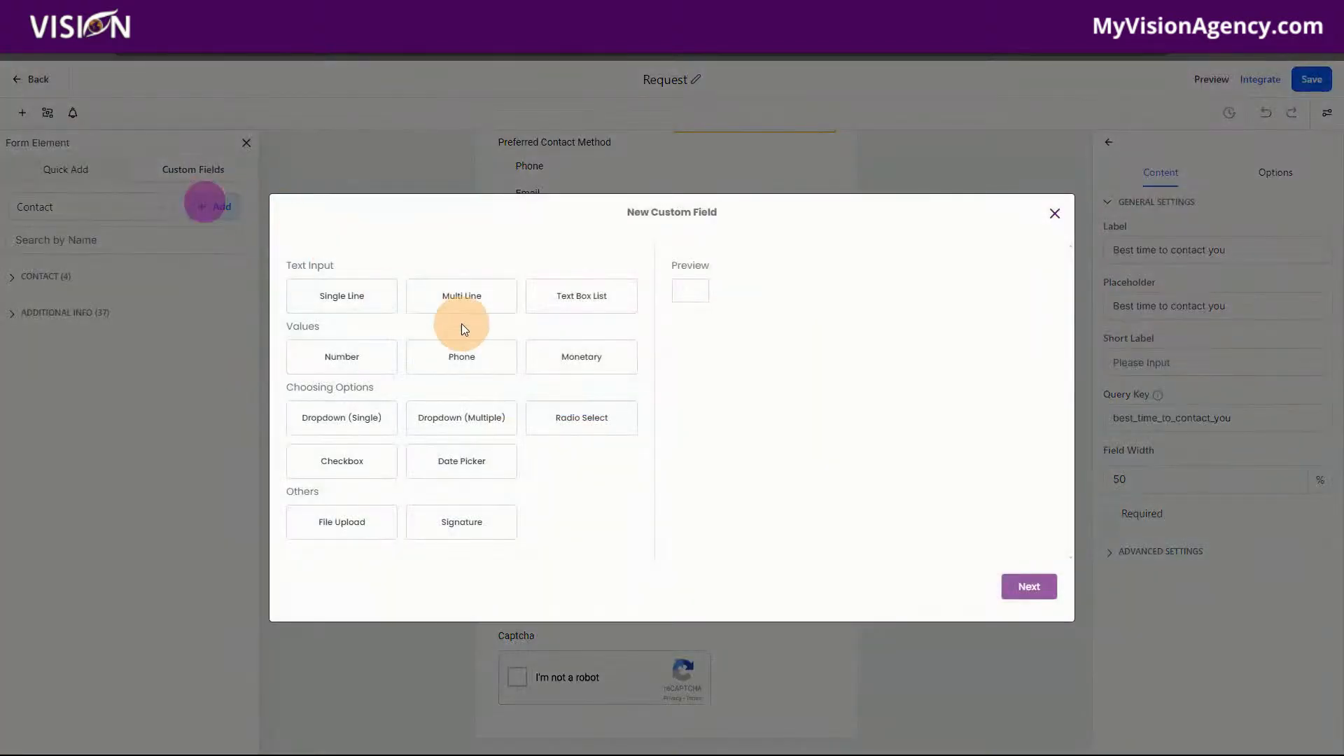
pyautogui.click(351, 463)
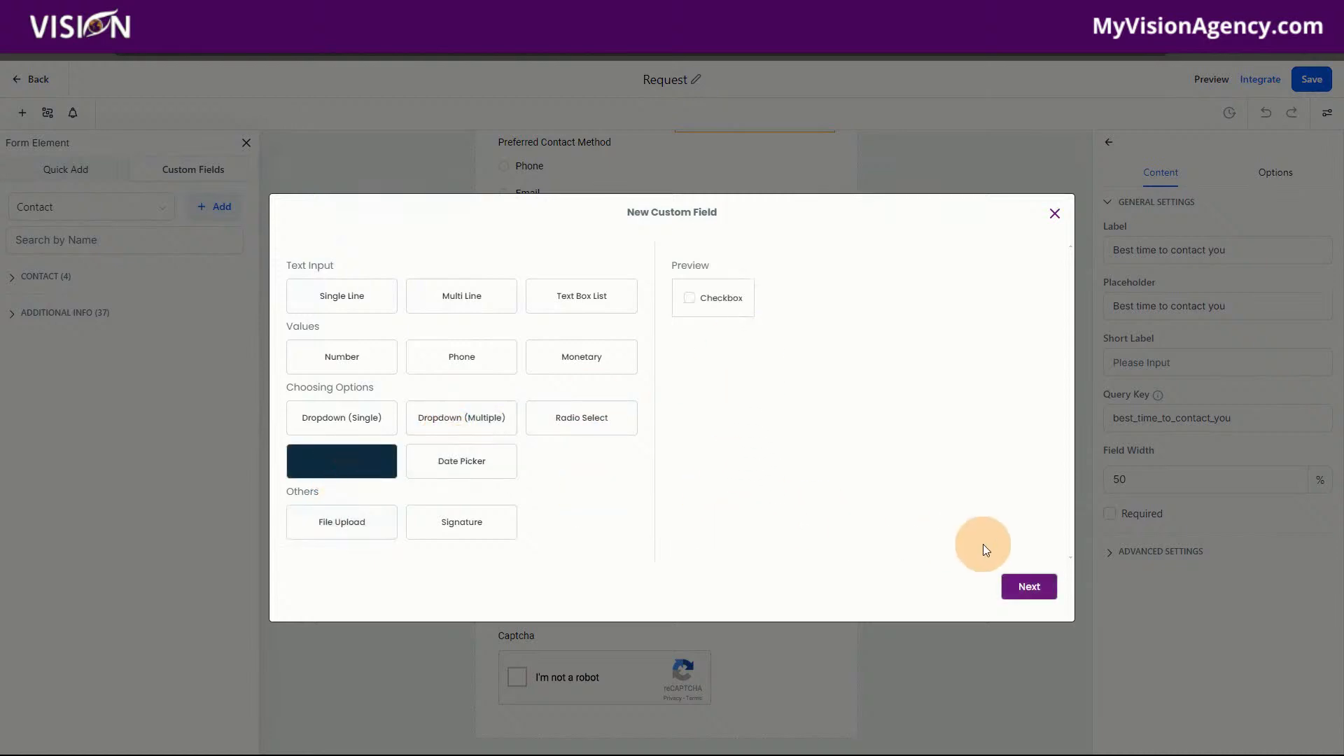
pyautogui.click(1029, 585)
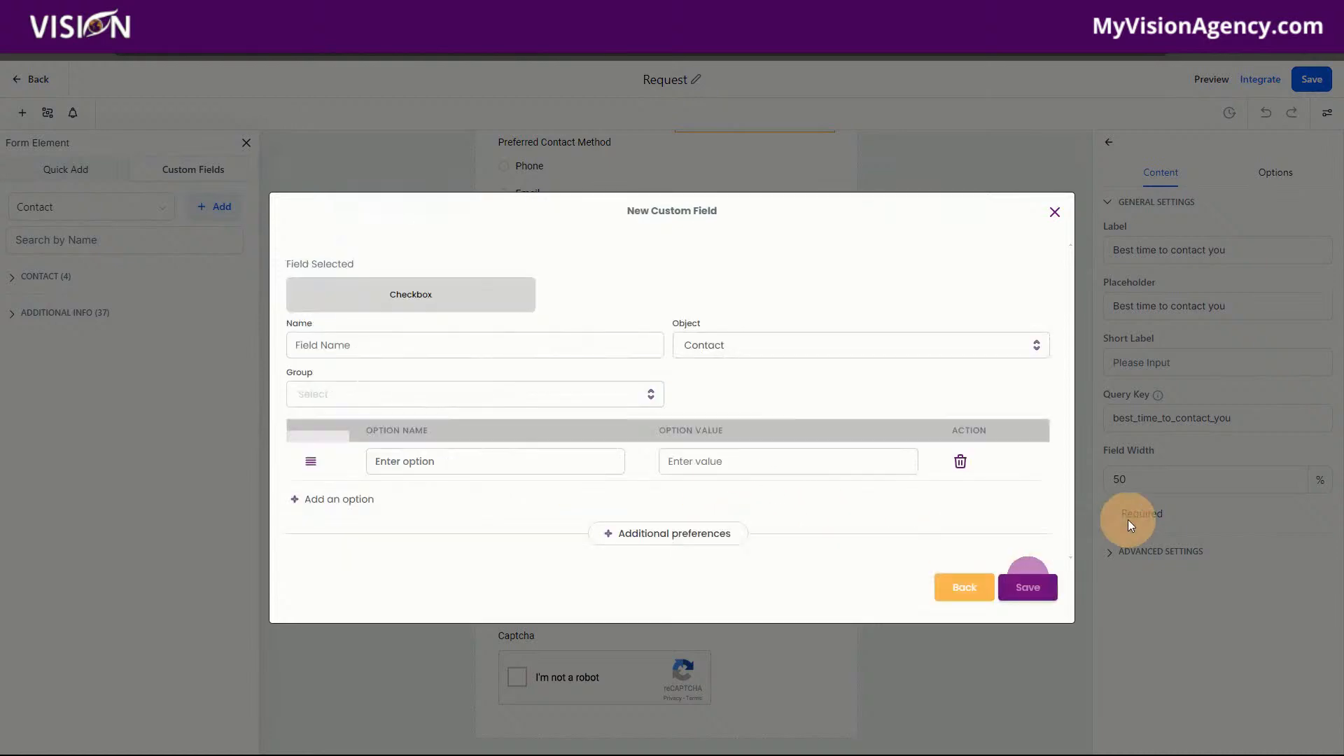
pyautogui.click(399, 345)
pyautogui.write('What is y')
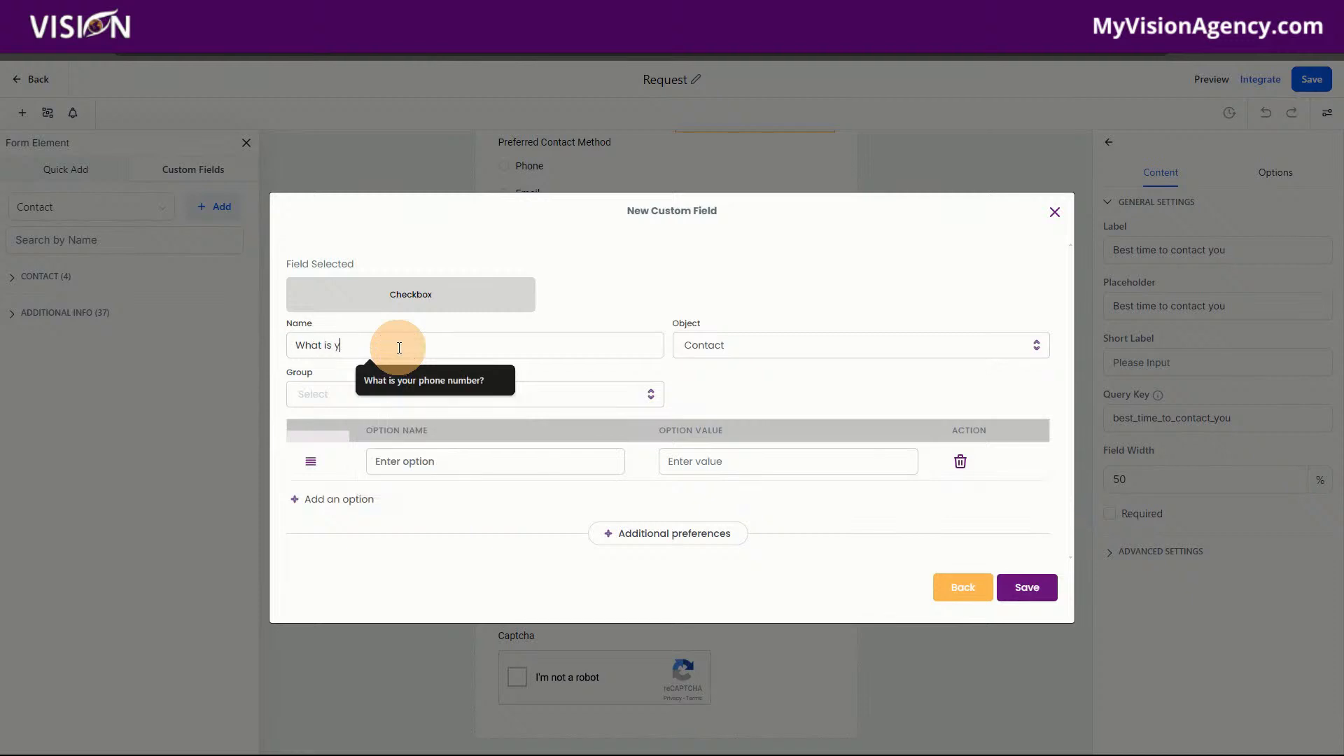
pyautogui.write('our experience level?')
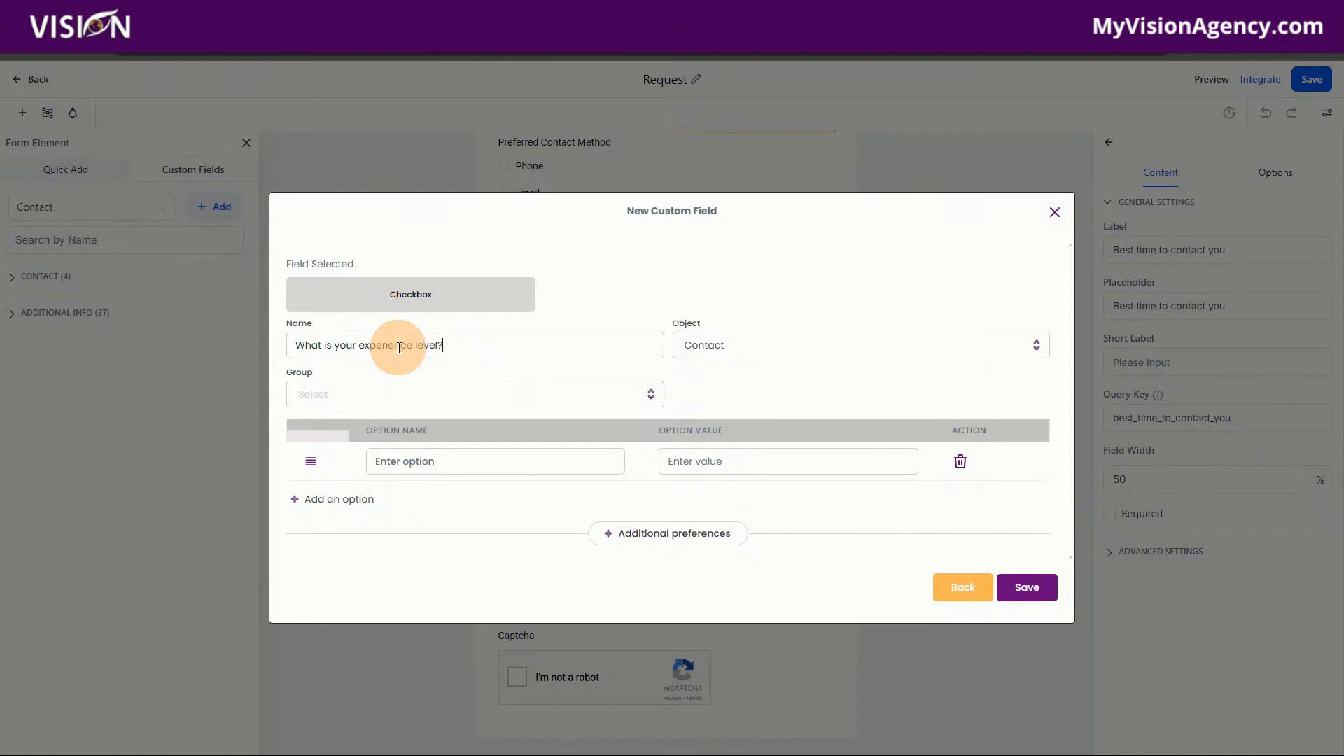
# Step: Give the checkbox field three options: Beginner, Intermediate and Advanced
pyautogui.click(440, 465)
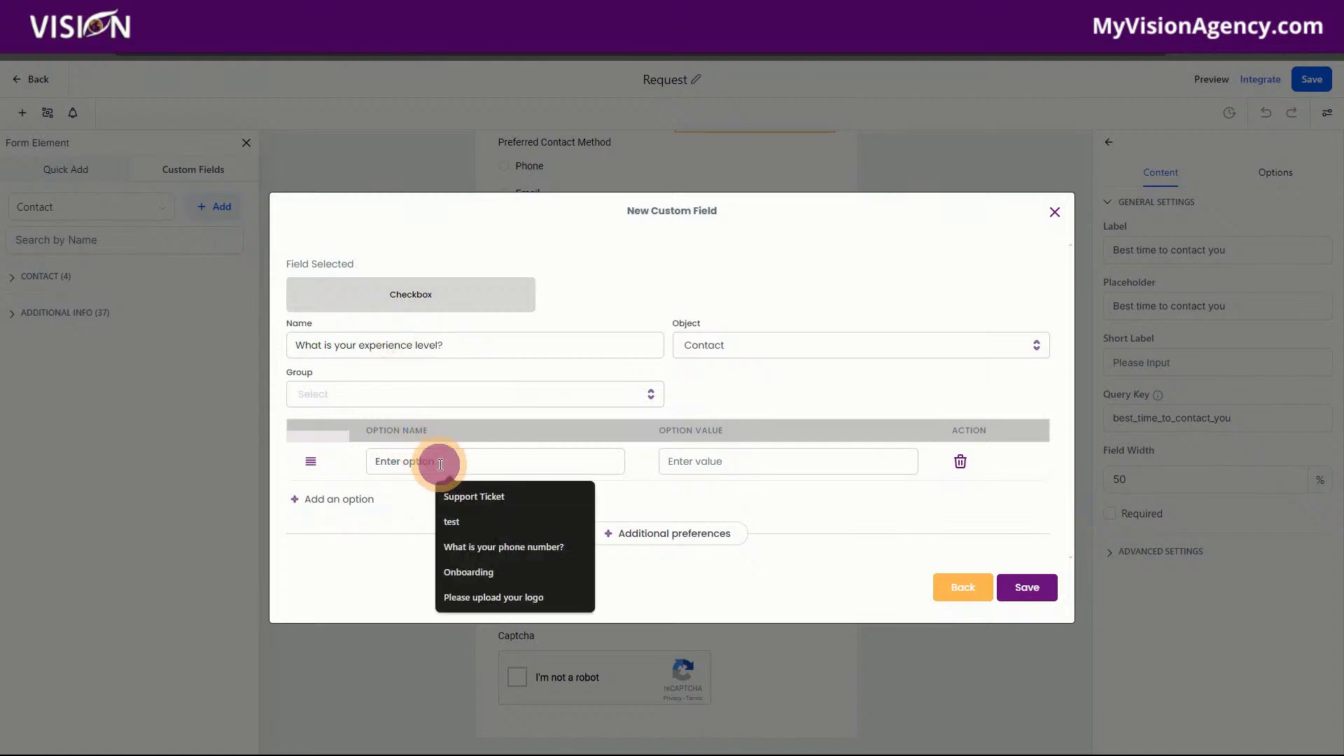
pyautogui.write('Beginner')
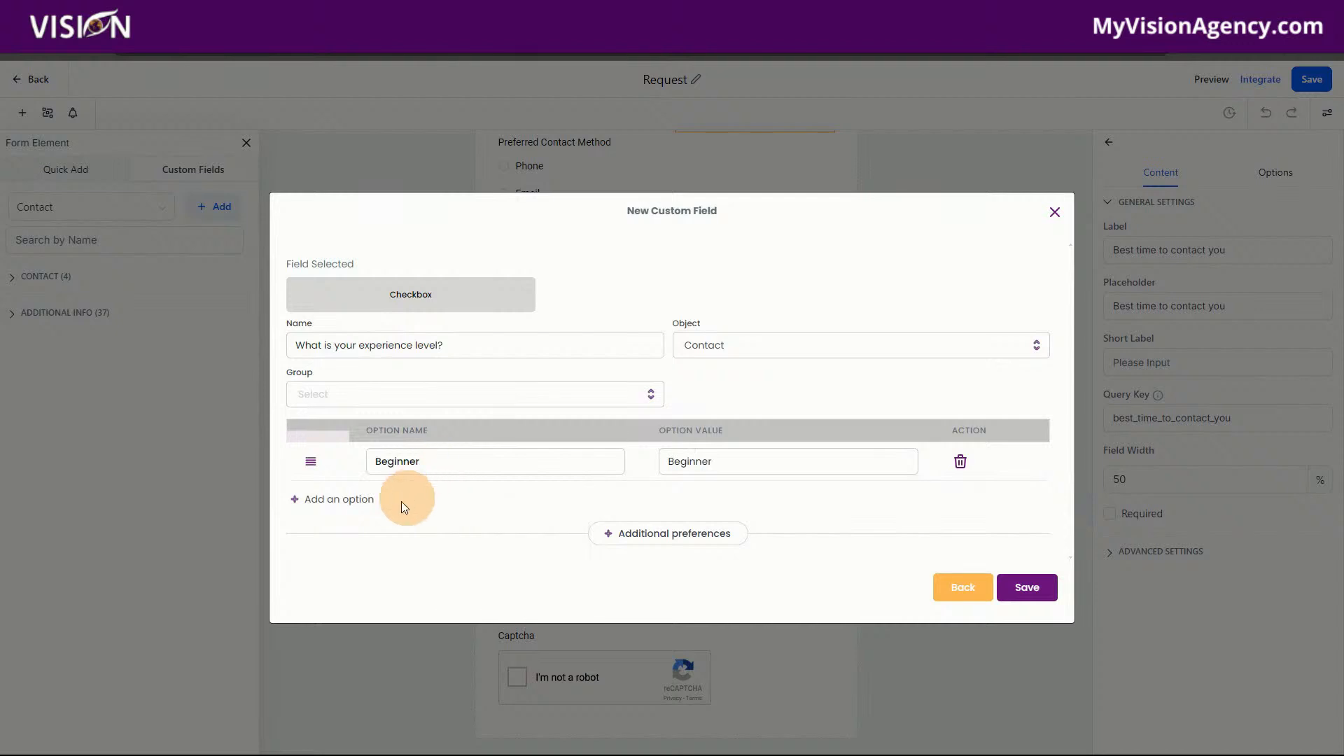
pyautogui.click(374, 500)
pyautogui.click(438, 483)
pyautogui.write('Intermediate')
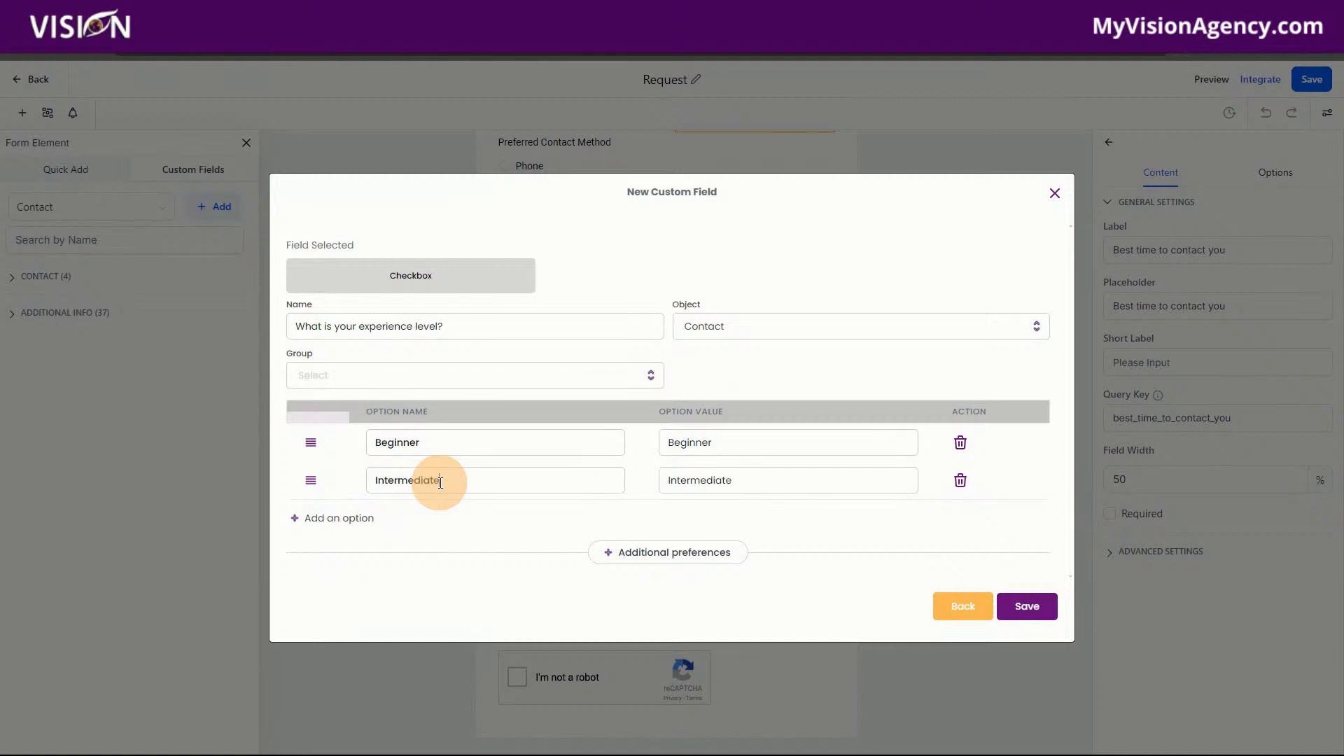
pyautogui.click(338, 521)
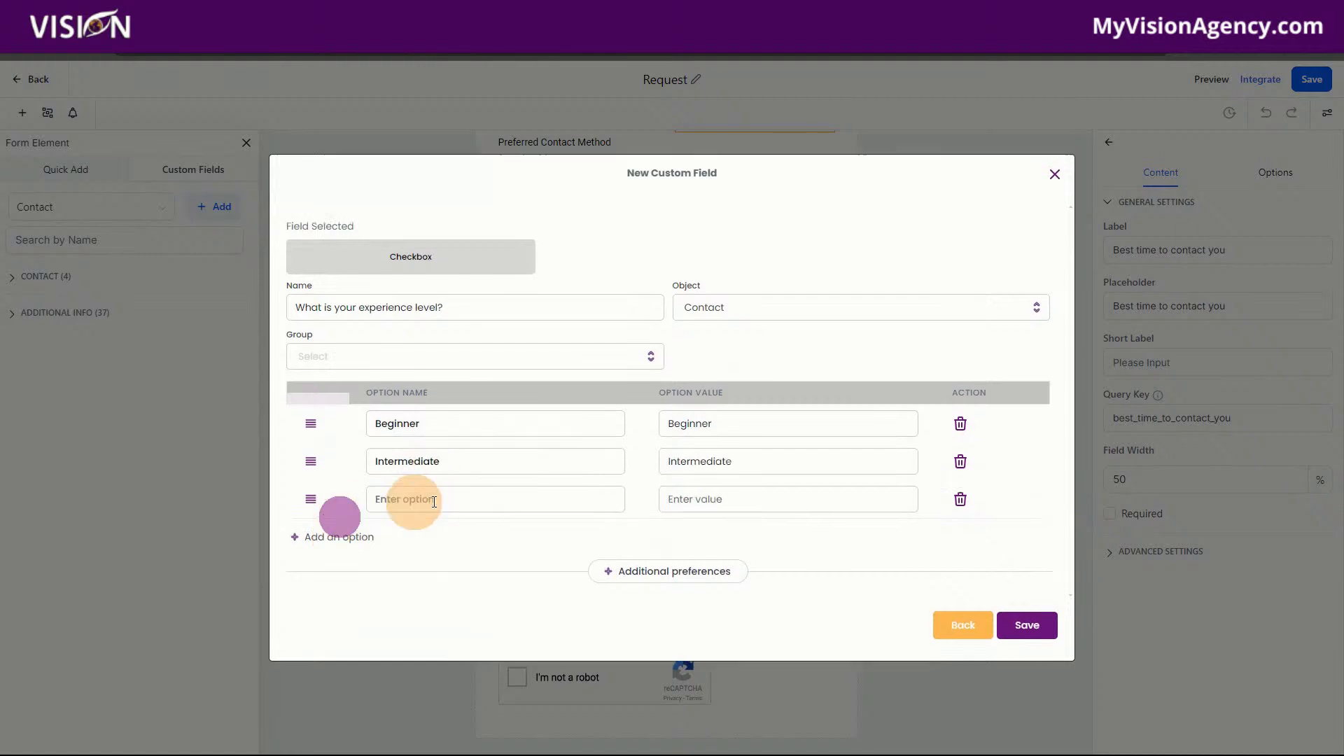
pyautogui.click(451, 500)
pyautogui.write('Advanced')
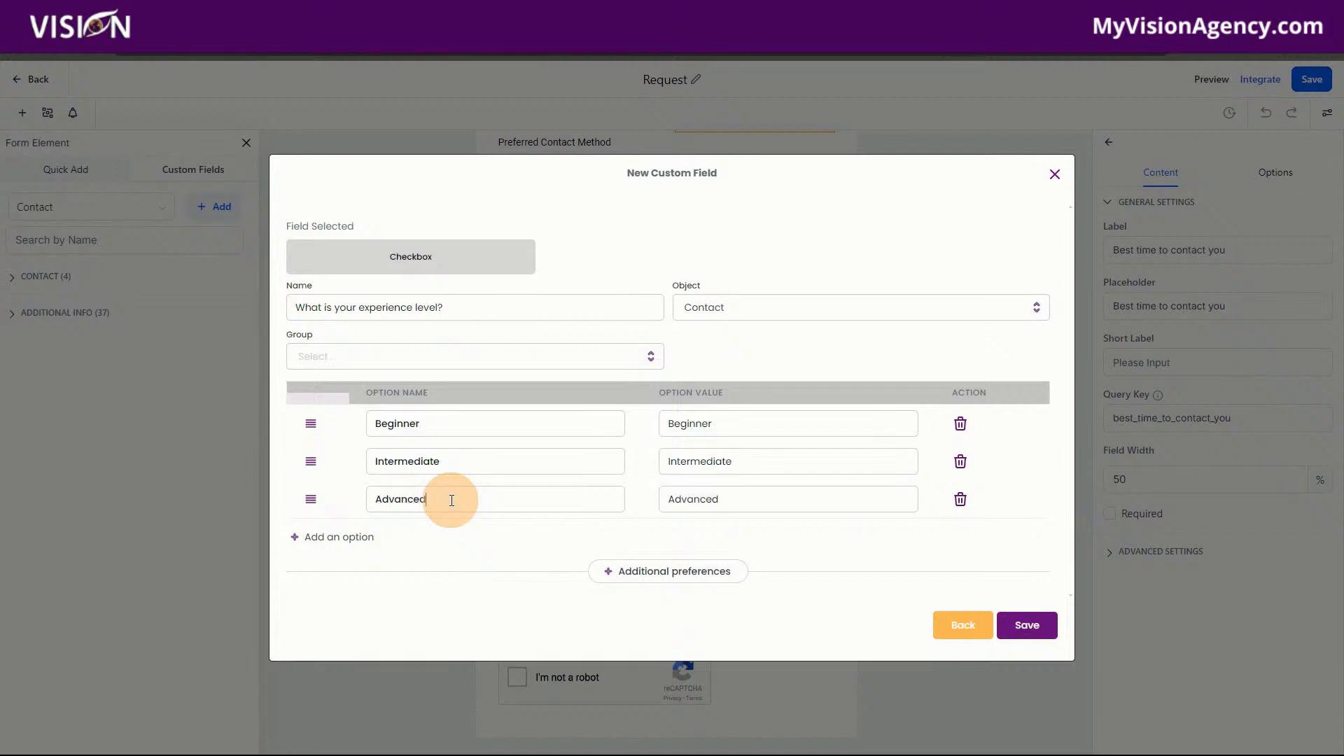
# Step: Assign the experience level field to the Onboarding group and save the new custom field
pyautogui.click(1025, 624)
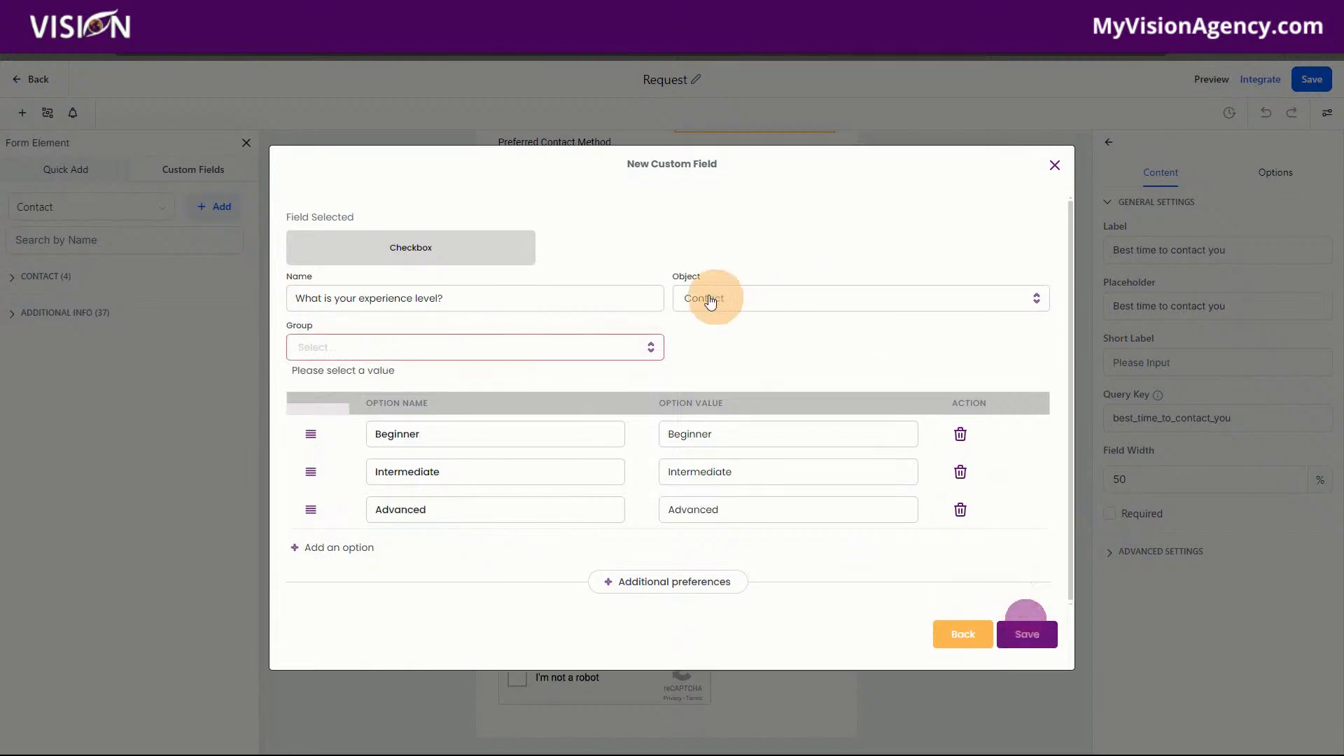
pyautogui.click(414, 348)
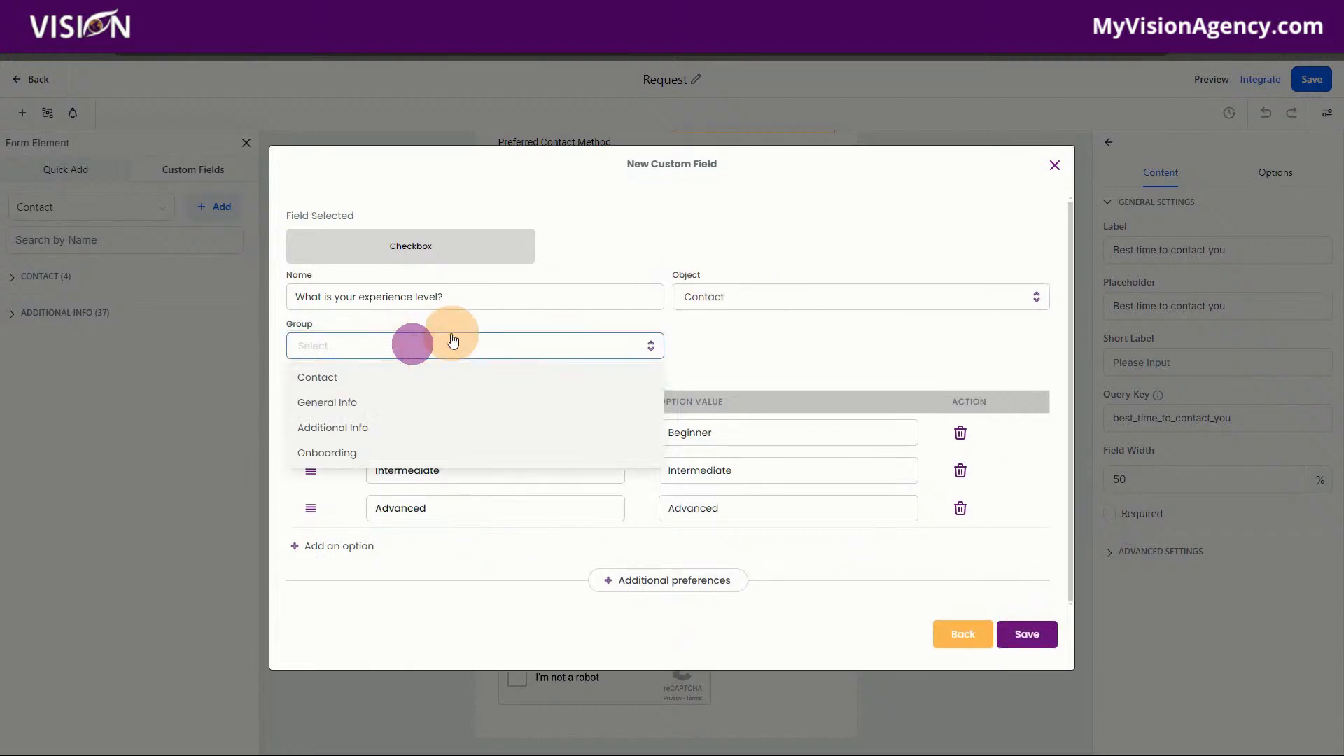
pyautogui.click(324, 454)
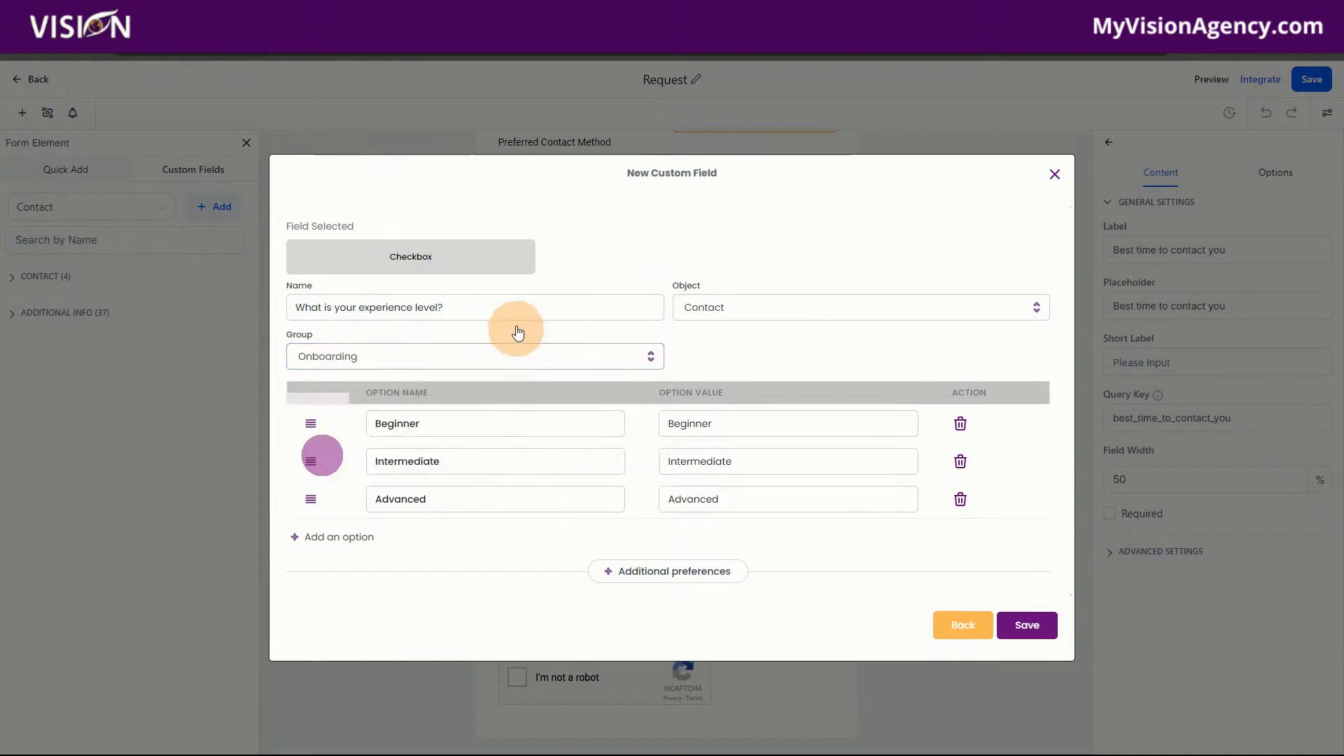
pyautogui.click(1027, 626)
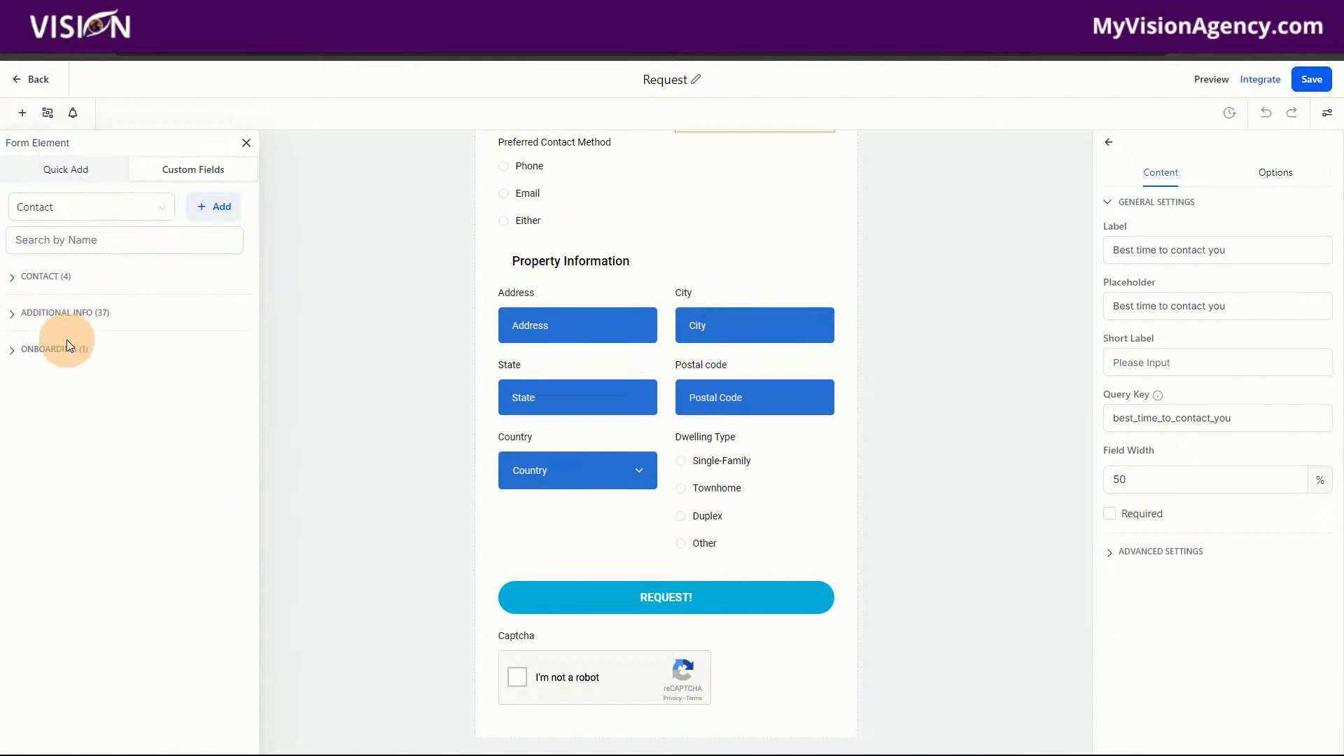
# Step: Place the "What is your experience level?" field from the Onboarding group beside Preferred Contact Method in the Request form
pyautogui.click(65, 350)
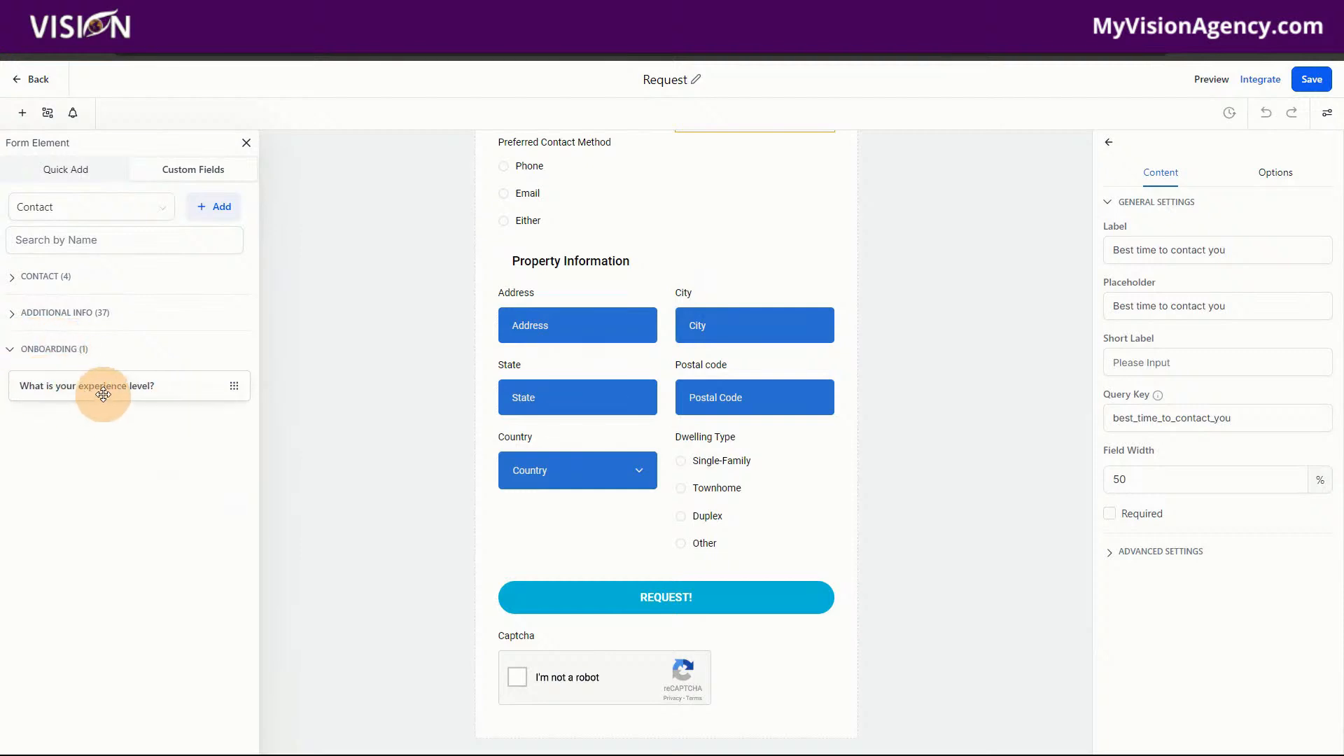
pyautogui.moveTo(103, 394); pyautogui.dragTo(703, 377)
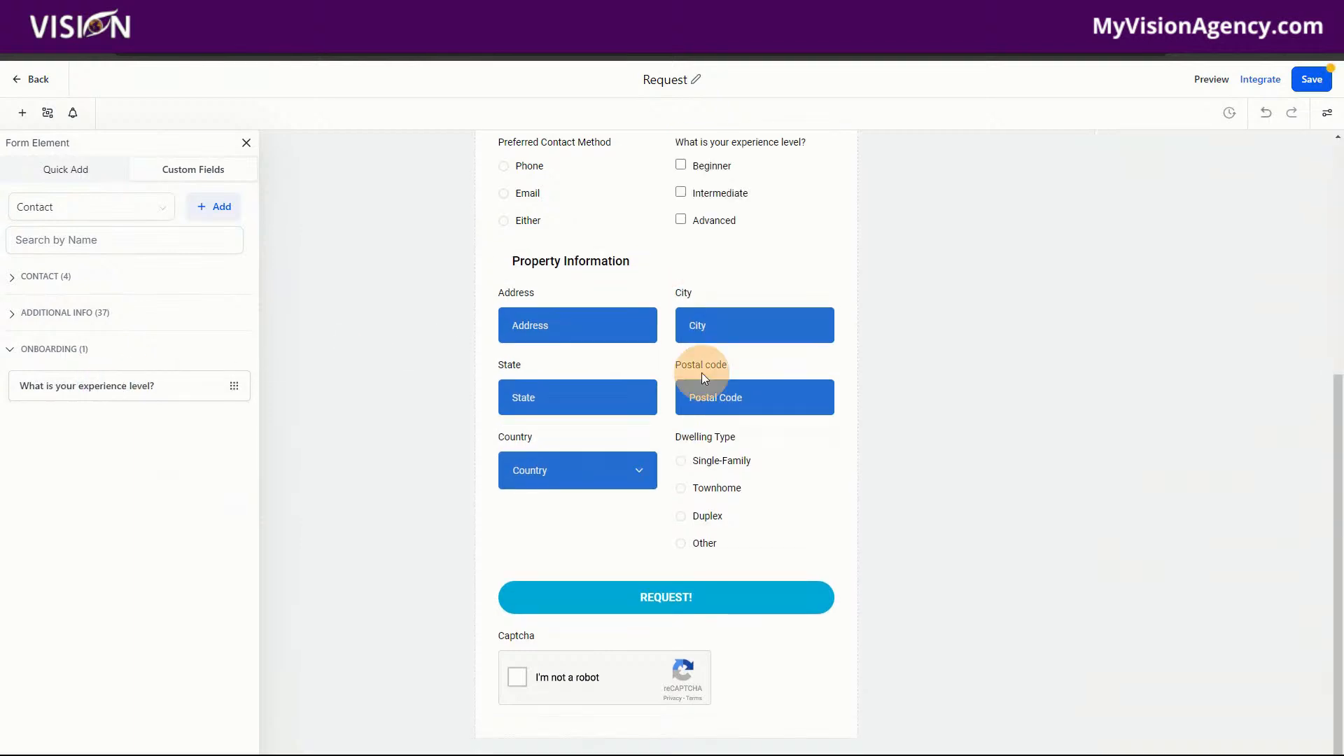
pyautogui.scroll(5, 721, 588)
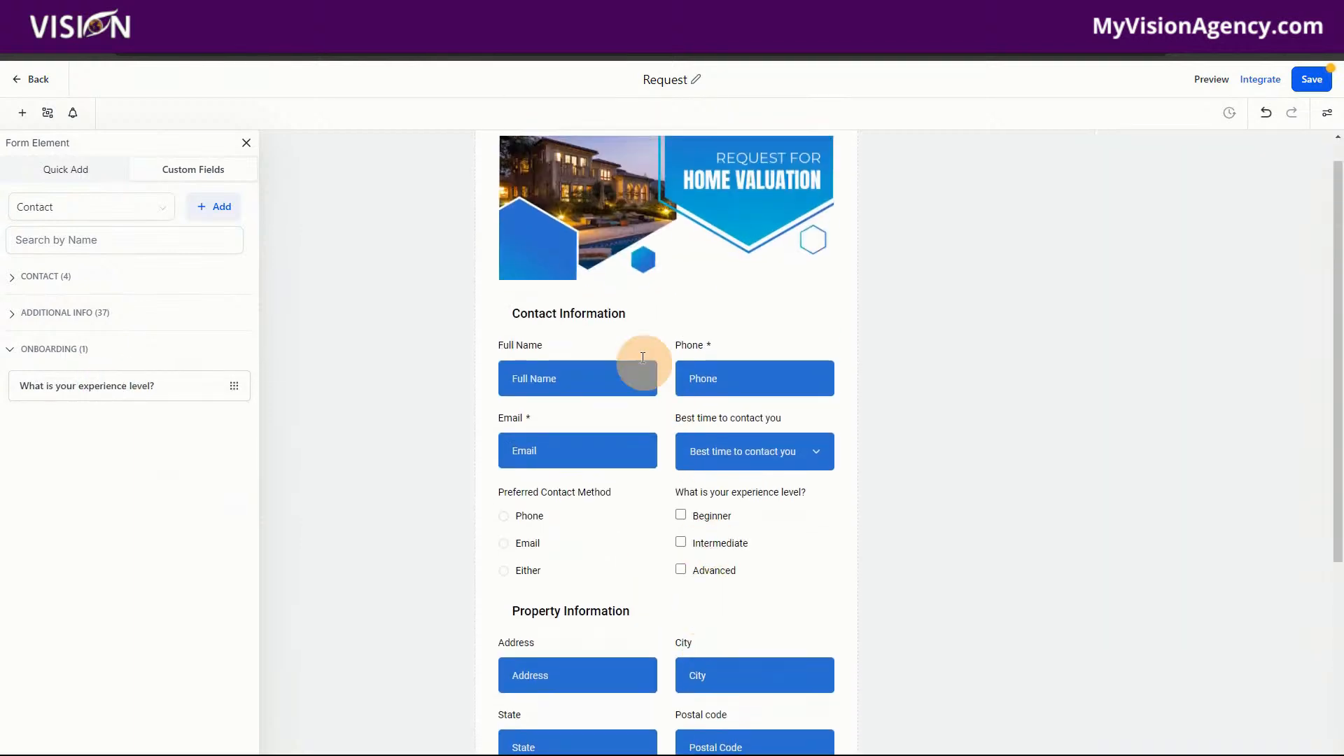
pyautogui.scroll(-3, 471, 555)
pyautogui.moveTo(76, 389); pyautogui.dragTo(665, 725)
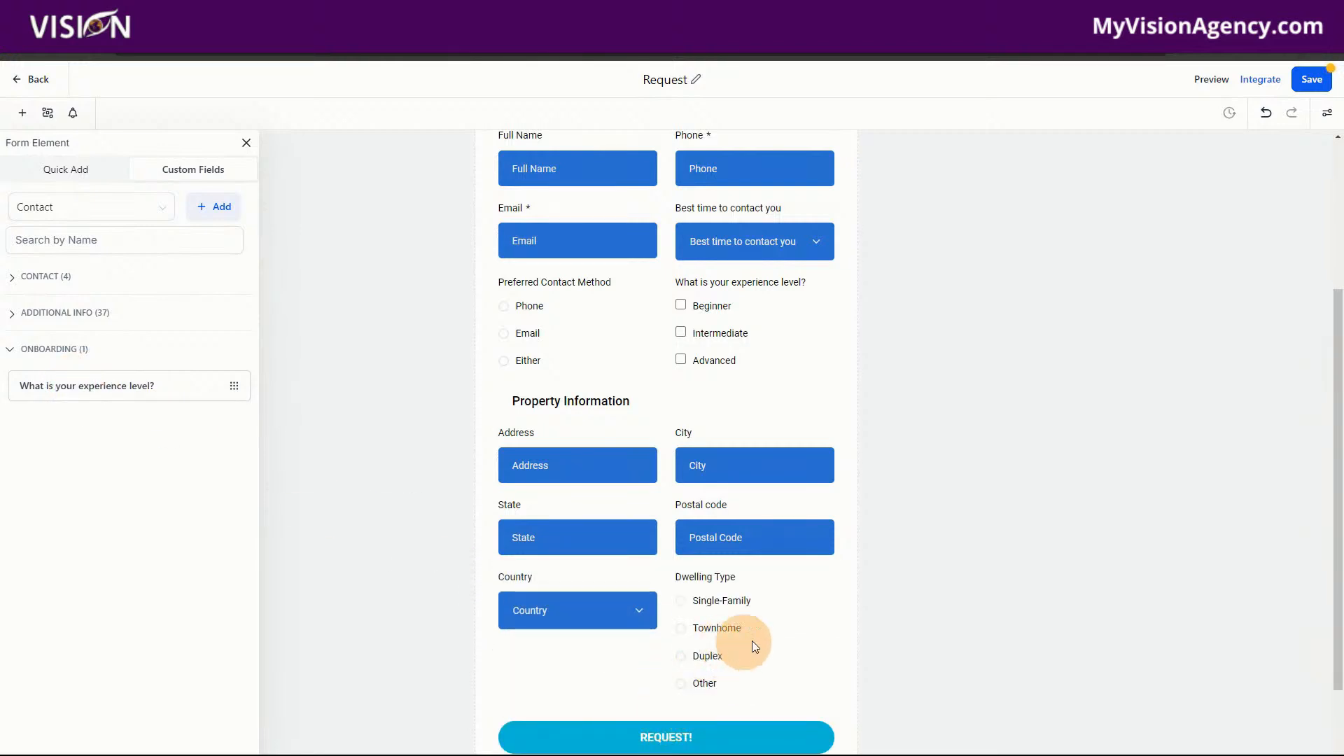
pyautogui.scroll(5, 770, 653)
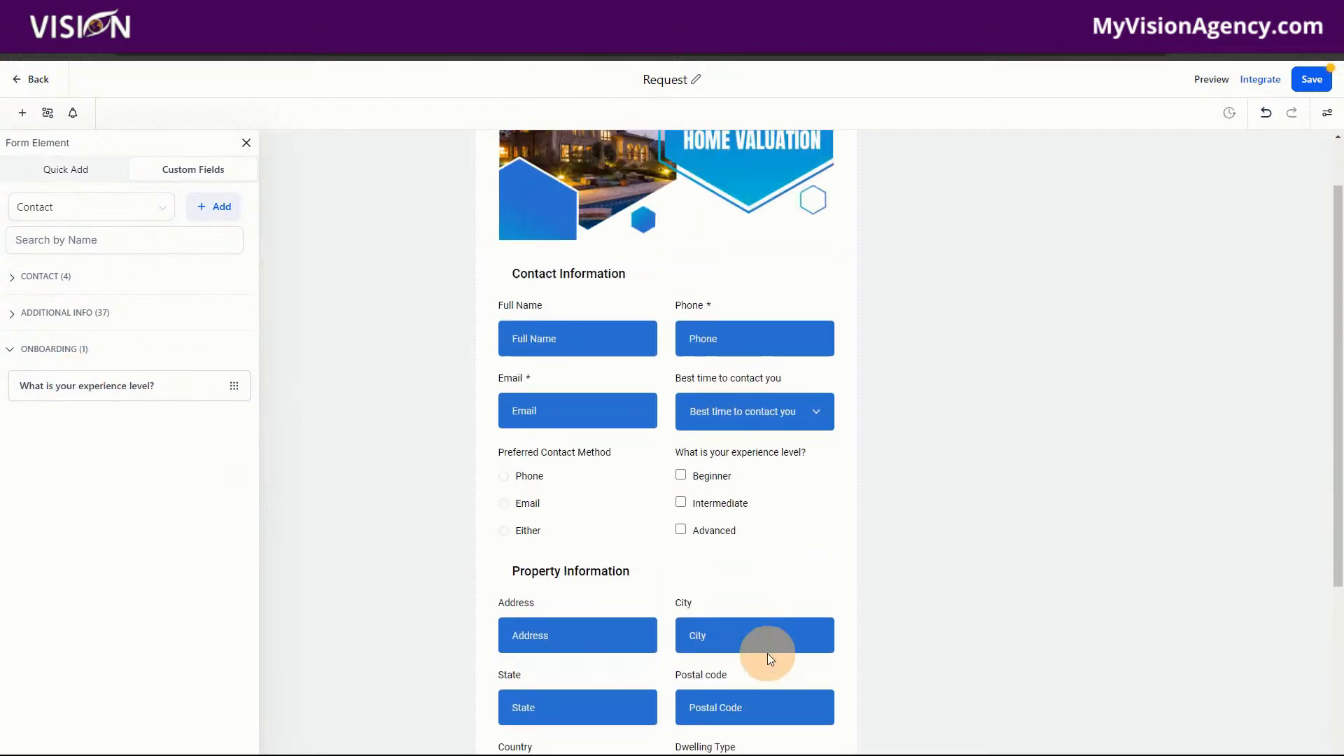
# Step: Leave the Request form, discarding its unsaved changes, and start a new form from scratch
pyautogui.click(31, 79)
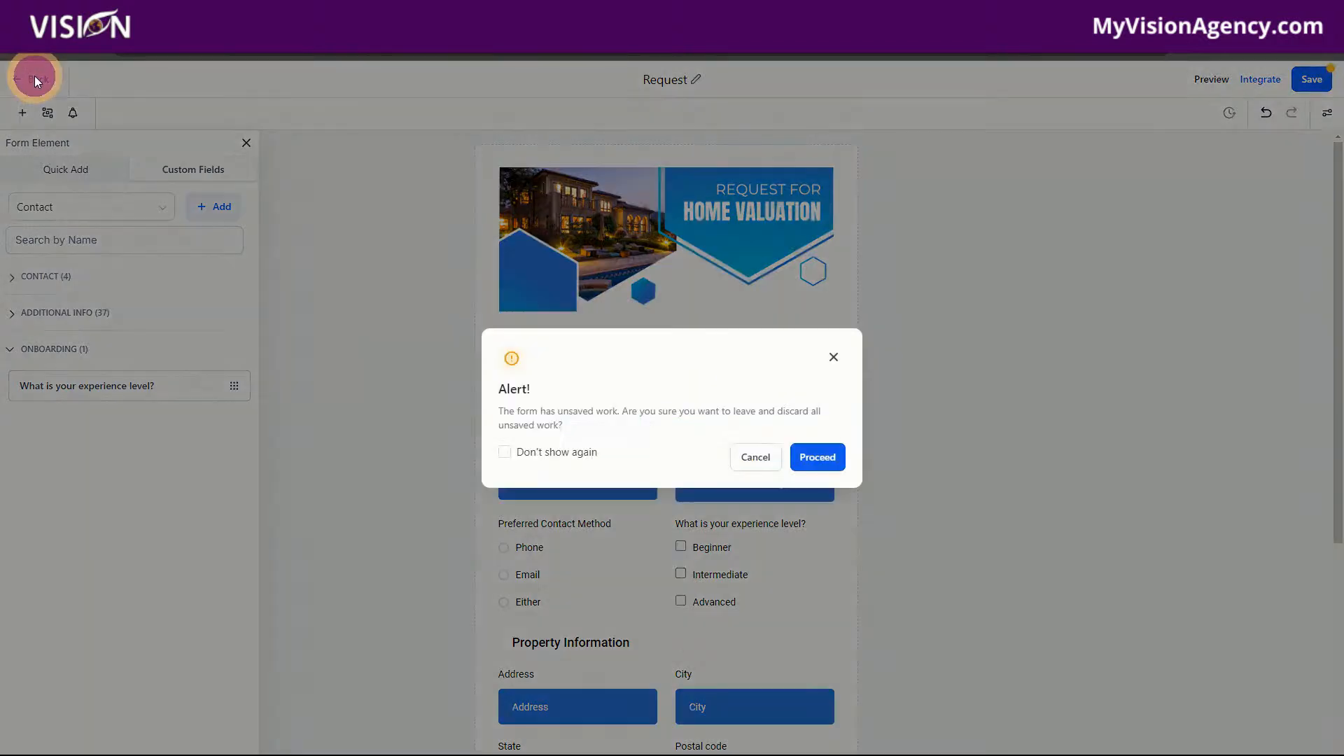
pyautogui.click(806, 455)
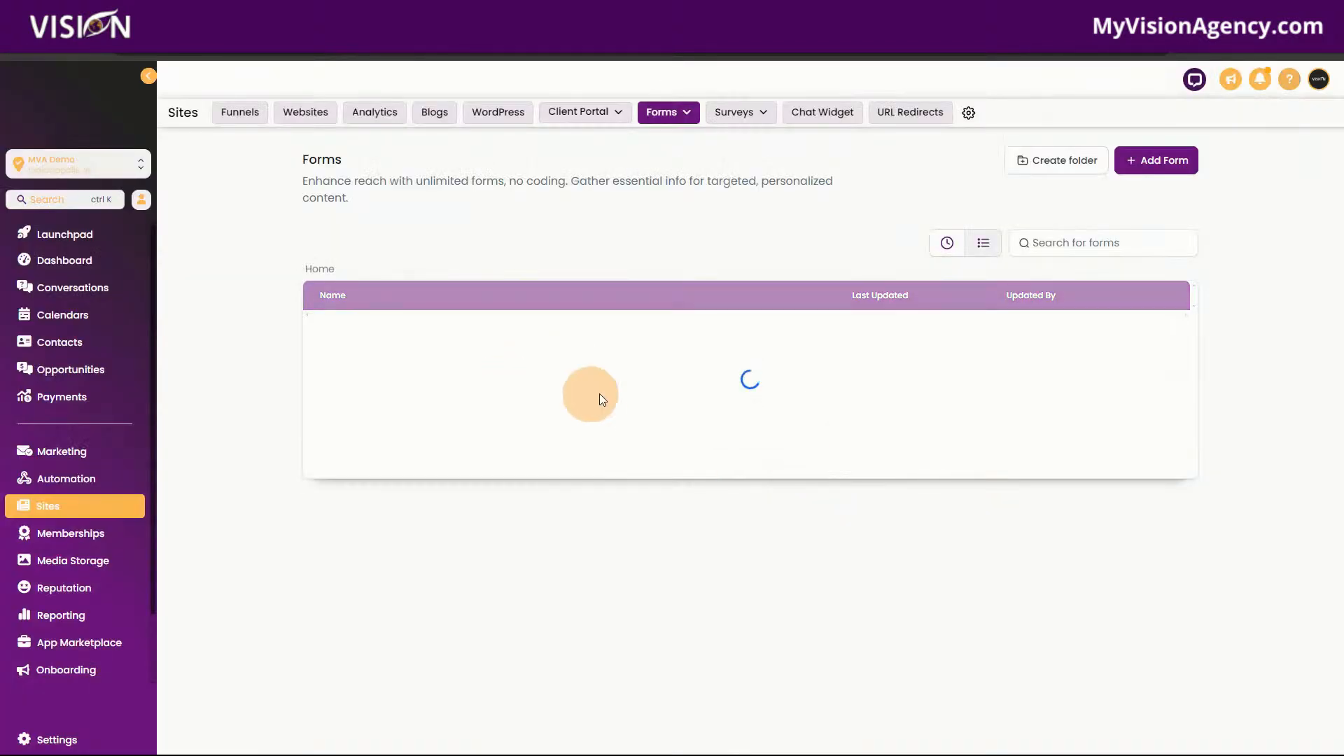
pyautogui.click(1182, 167)
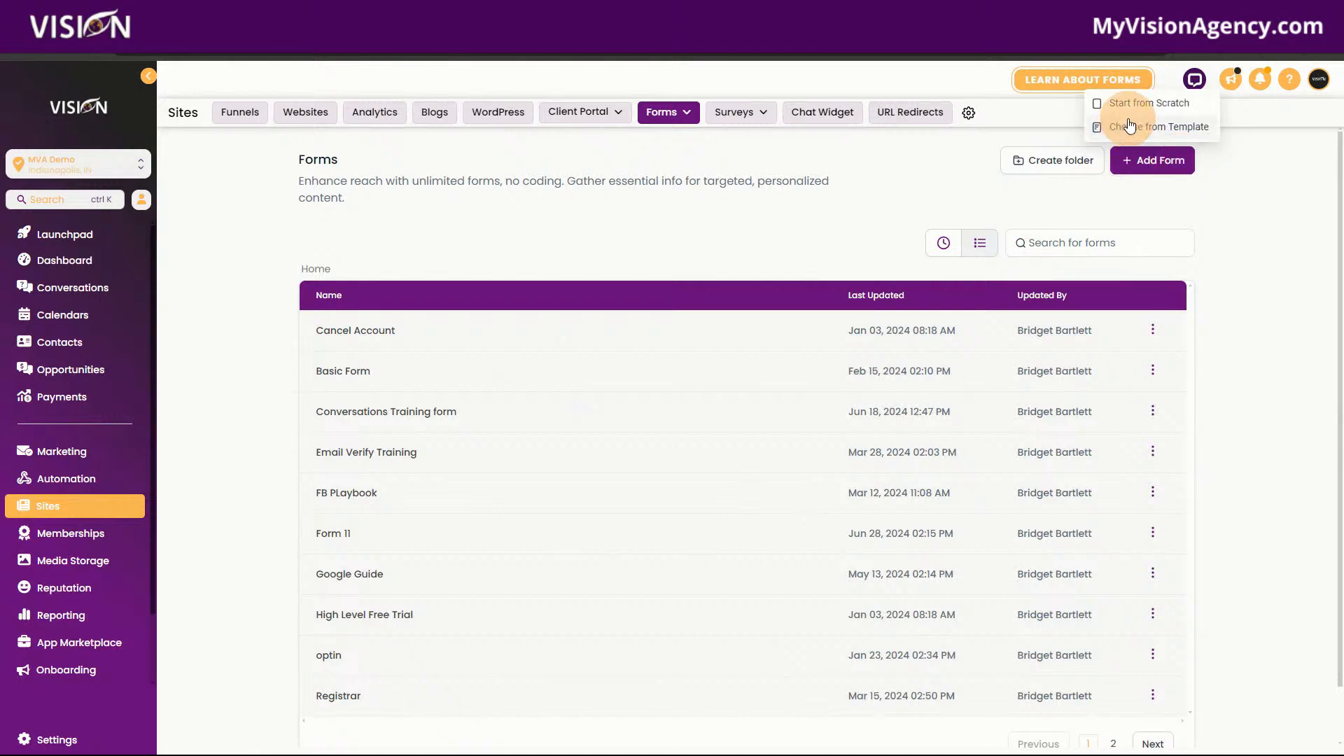
pyautogui.click(1134, 106)
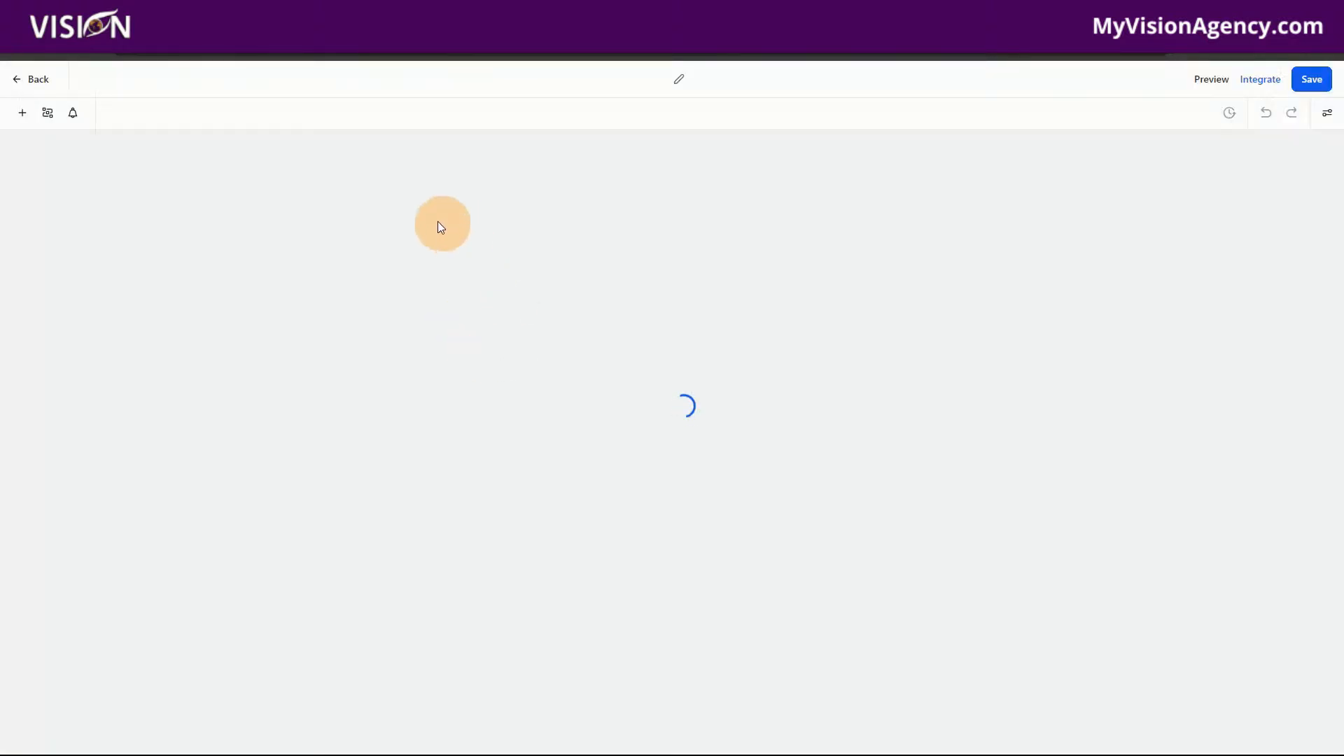
# Step: Add the Onboarding custom field "What is your experience level?" between Phone and Email in the new form and select it
pyautogui.click(23, 112)
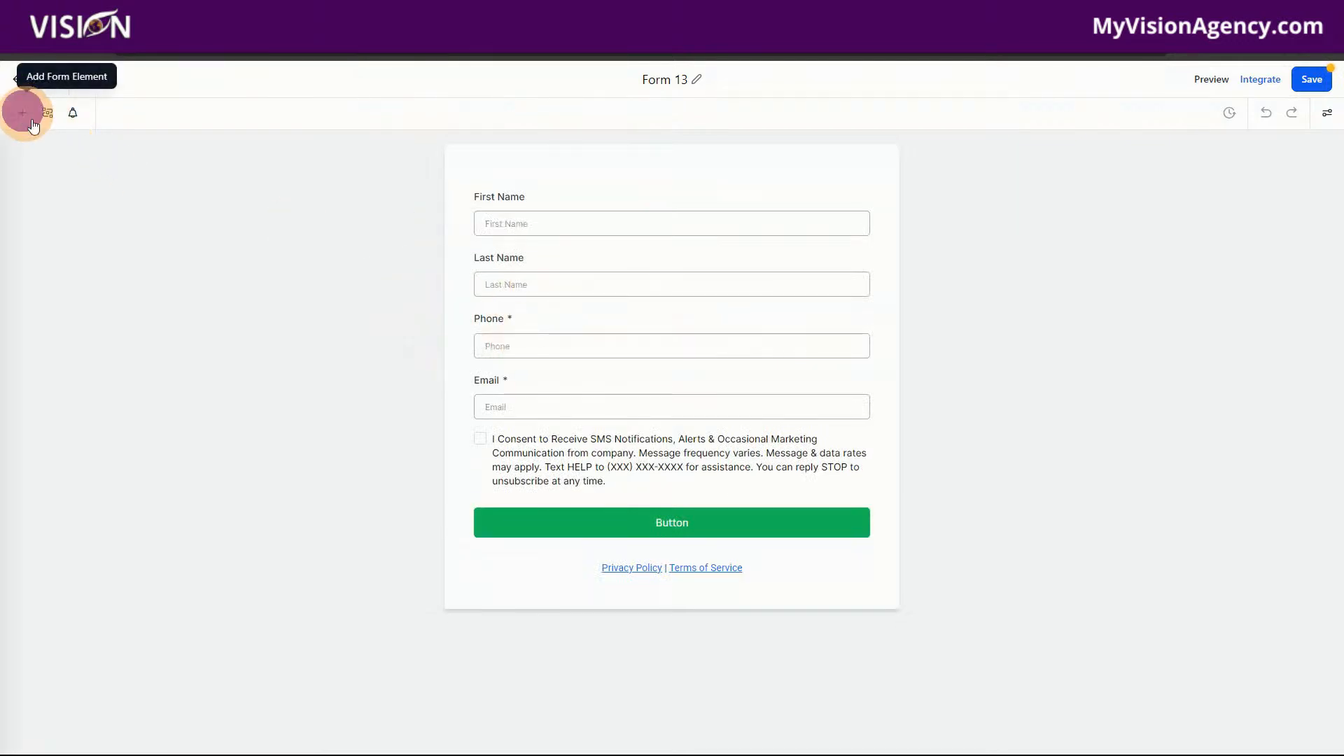
pyautogui.click(198, 175)
pyautogui.click(60, 350)
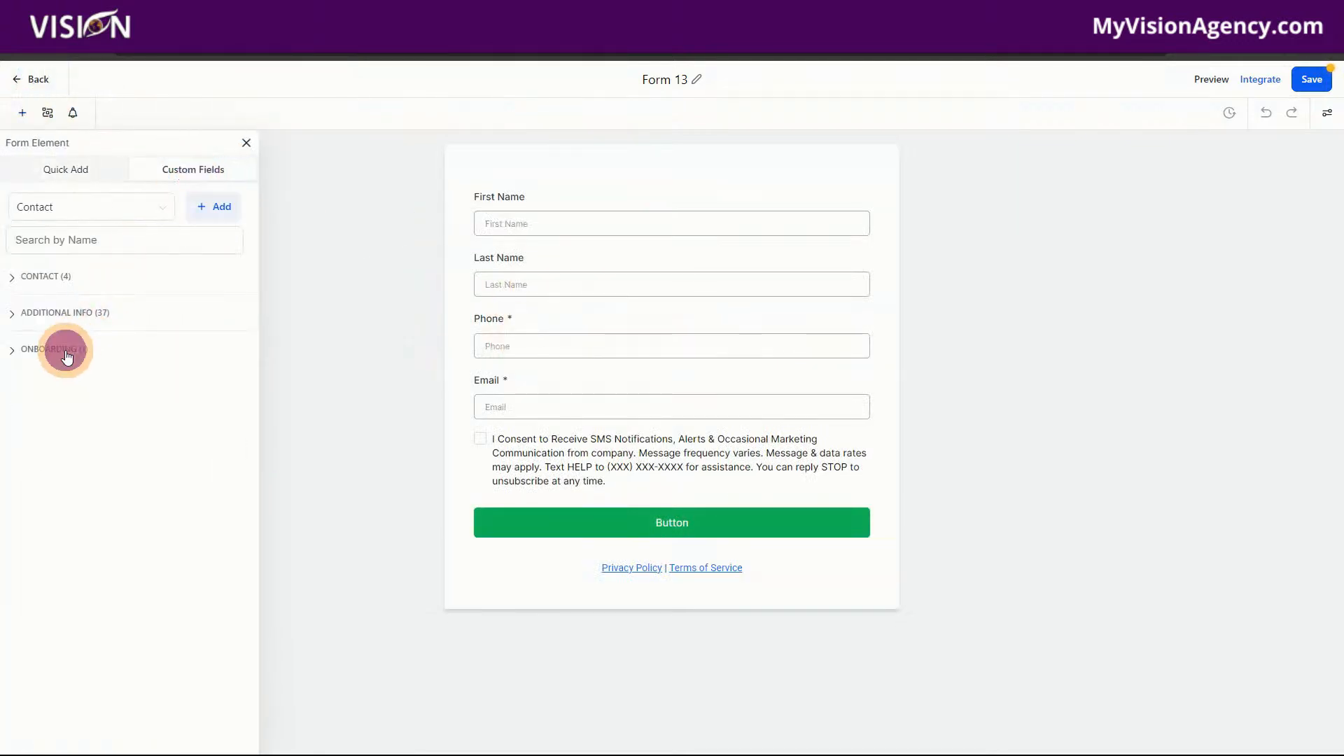
pyautogui.moveTo(137, 387); pyautogui.dragTo(675, 348)
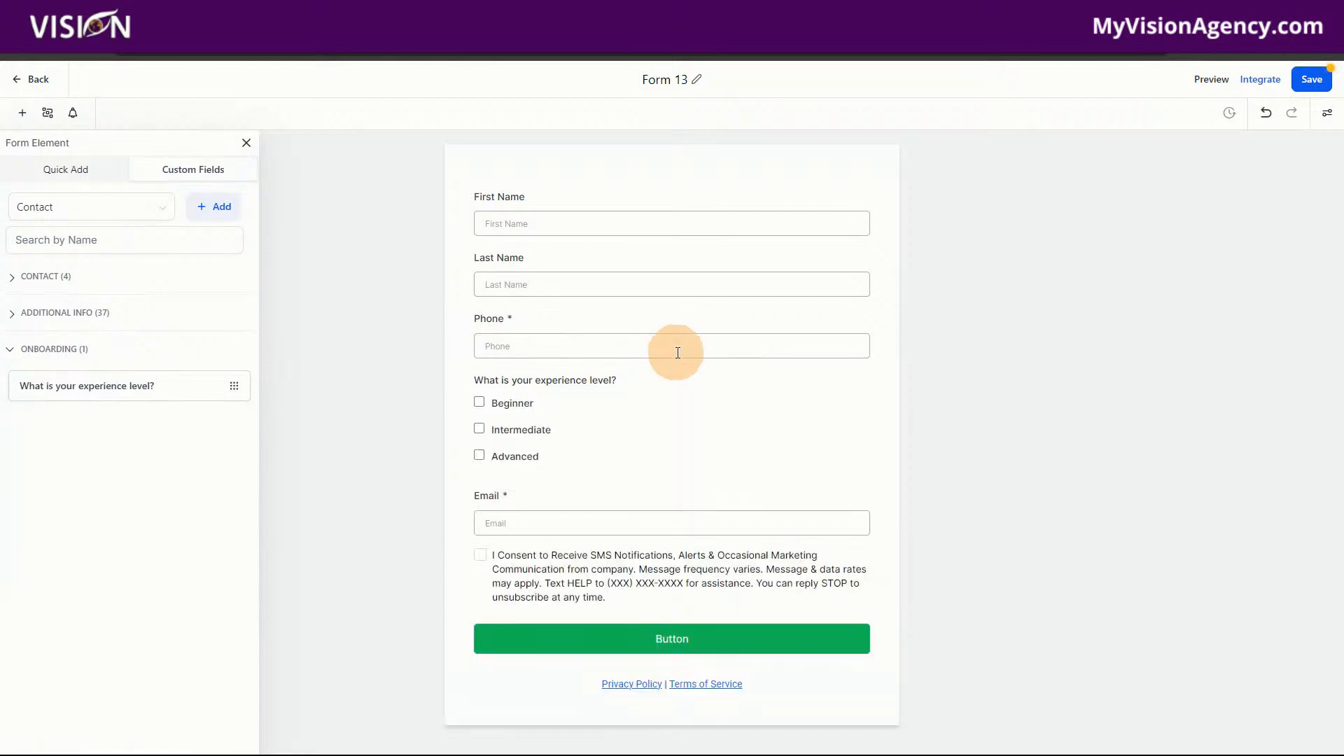
pyautogui.click(548, 380)
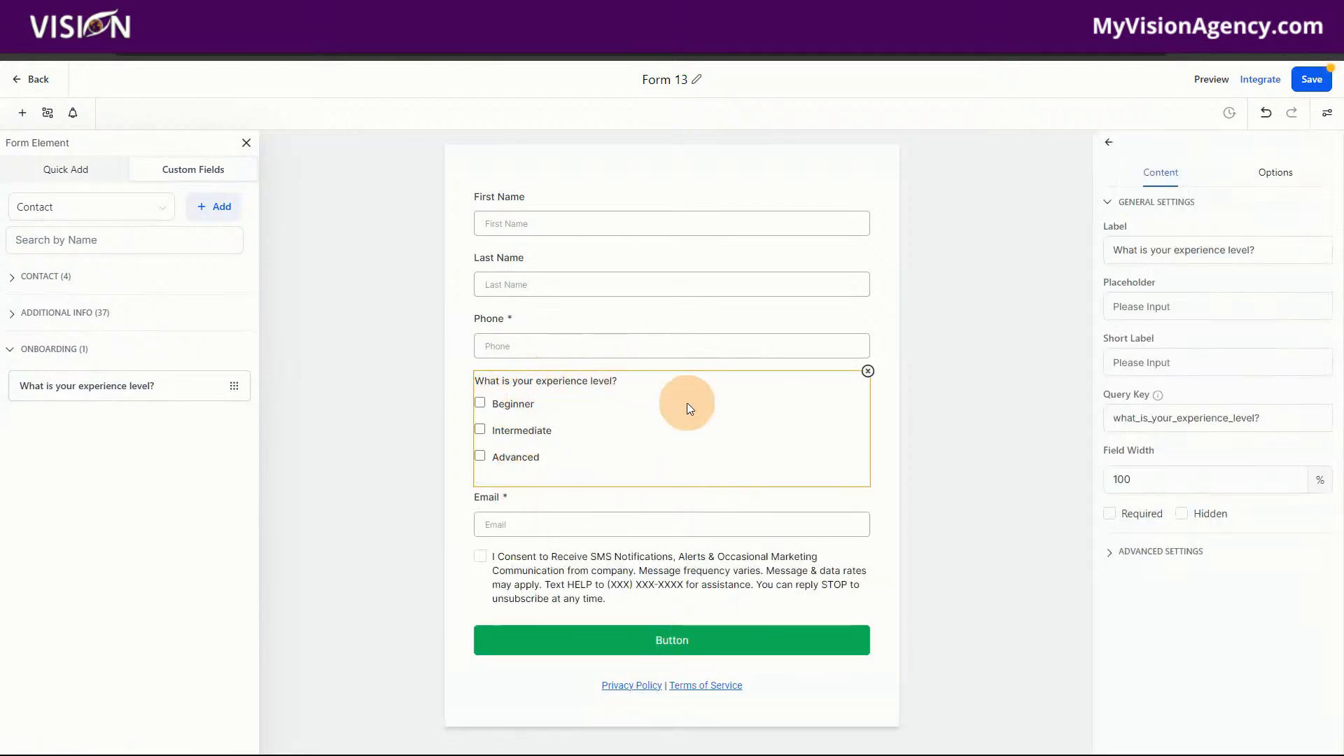
# Step: Preview the new form and test ticking the experience level checkboxes
pyautogui.click(1209, 85)
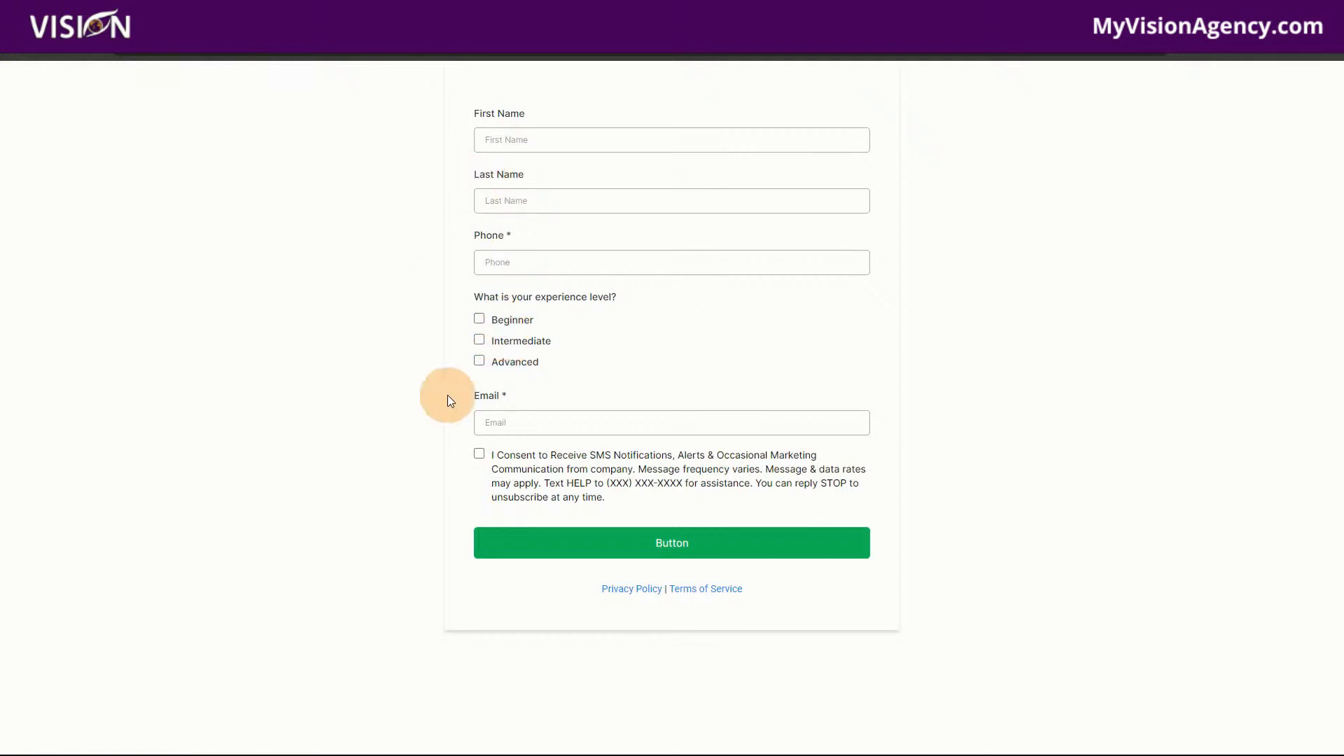
pyautogui.click(477, 361)
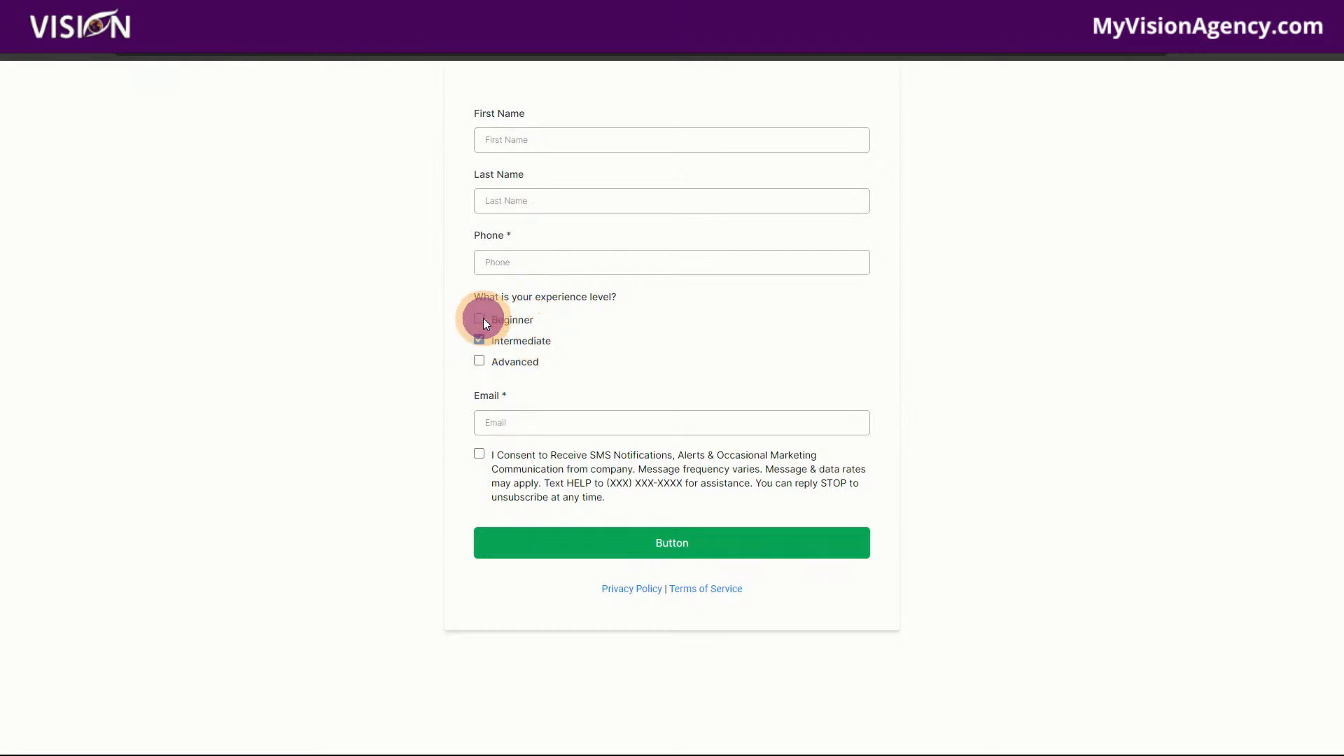
pyautogui.click(481, 364)
pyautogui.click(477, 361)
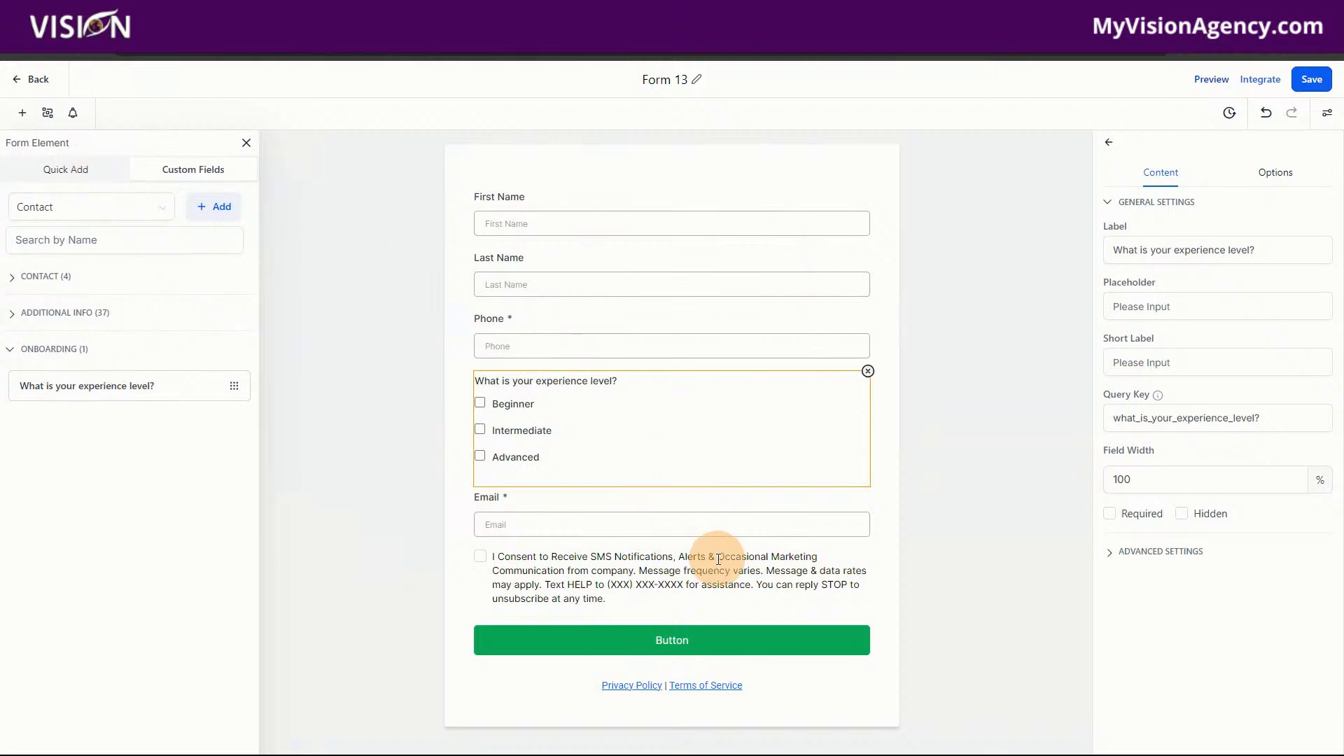
# Step: Leave the form builder, open the first contact's record and check its Onboarding folder for fields
pyautogui.click(38, 82)
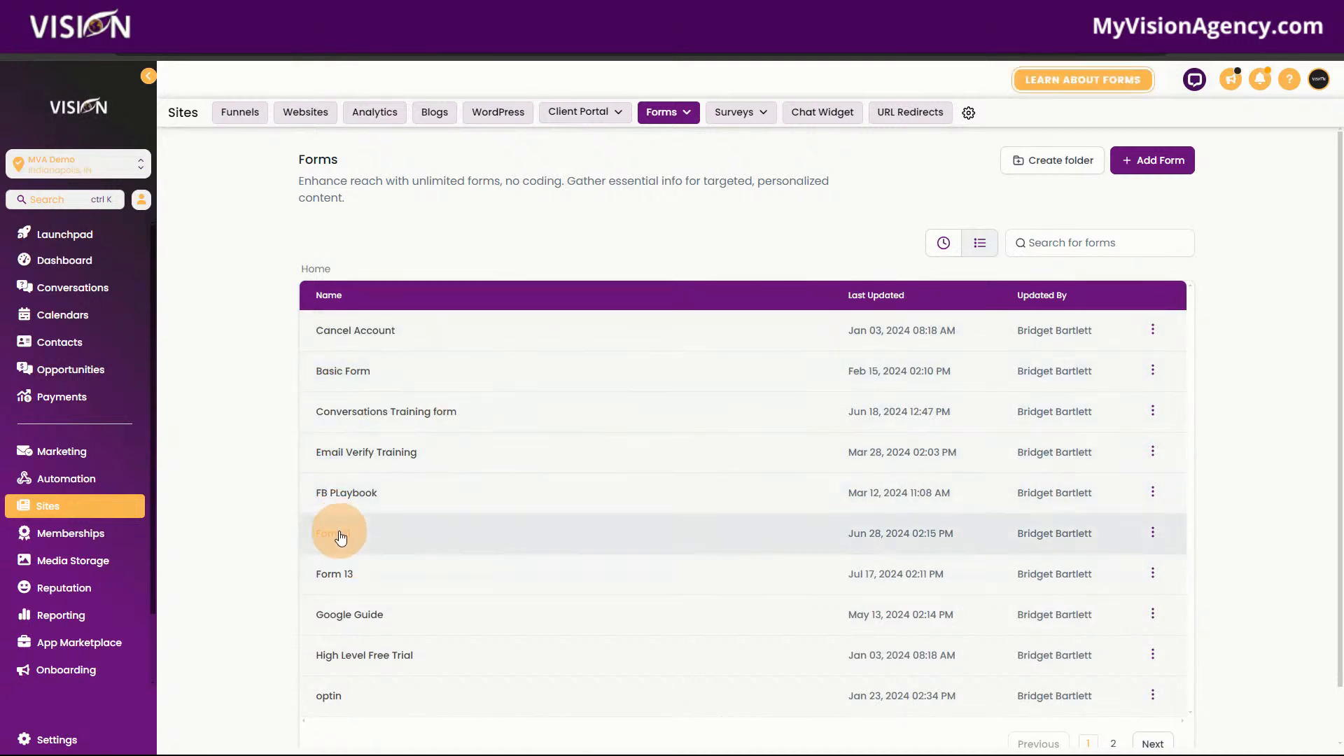
pyautogui.click(82, 343)
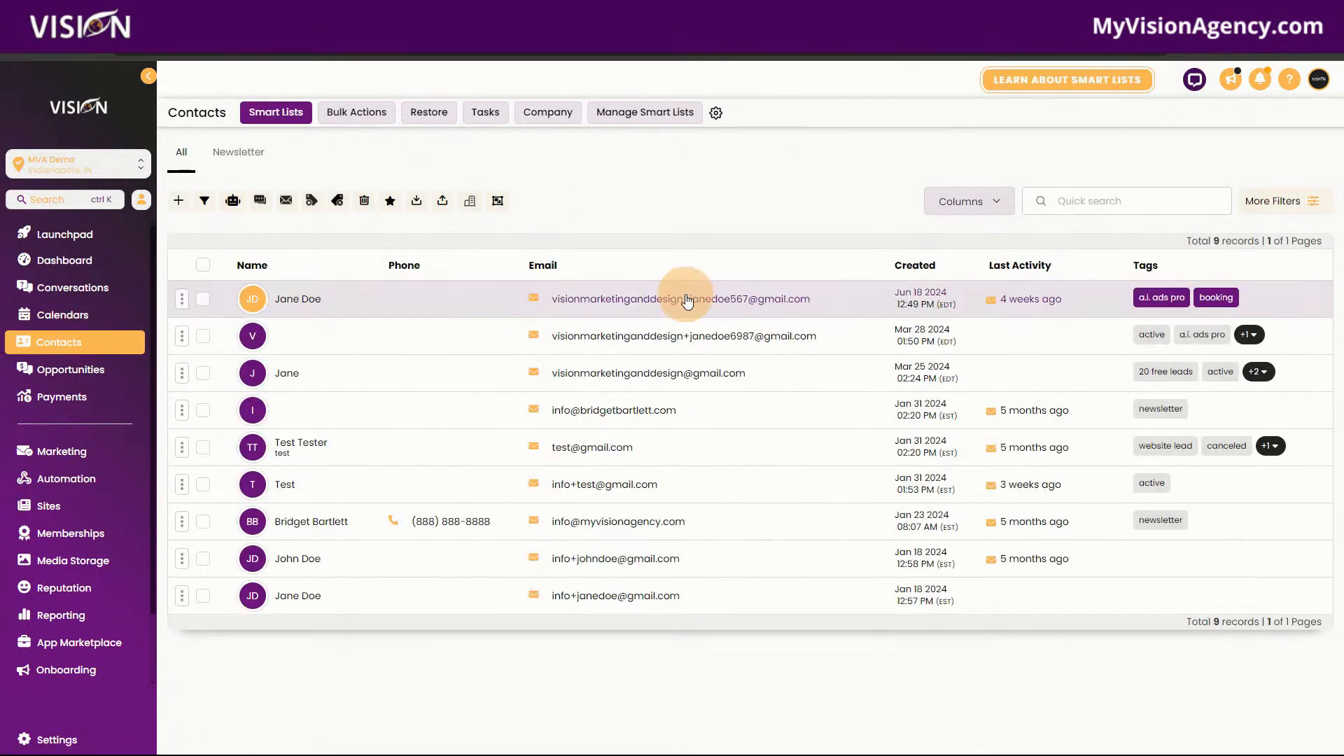
pyautogui.click(284, 299)
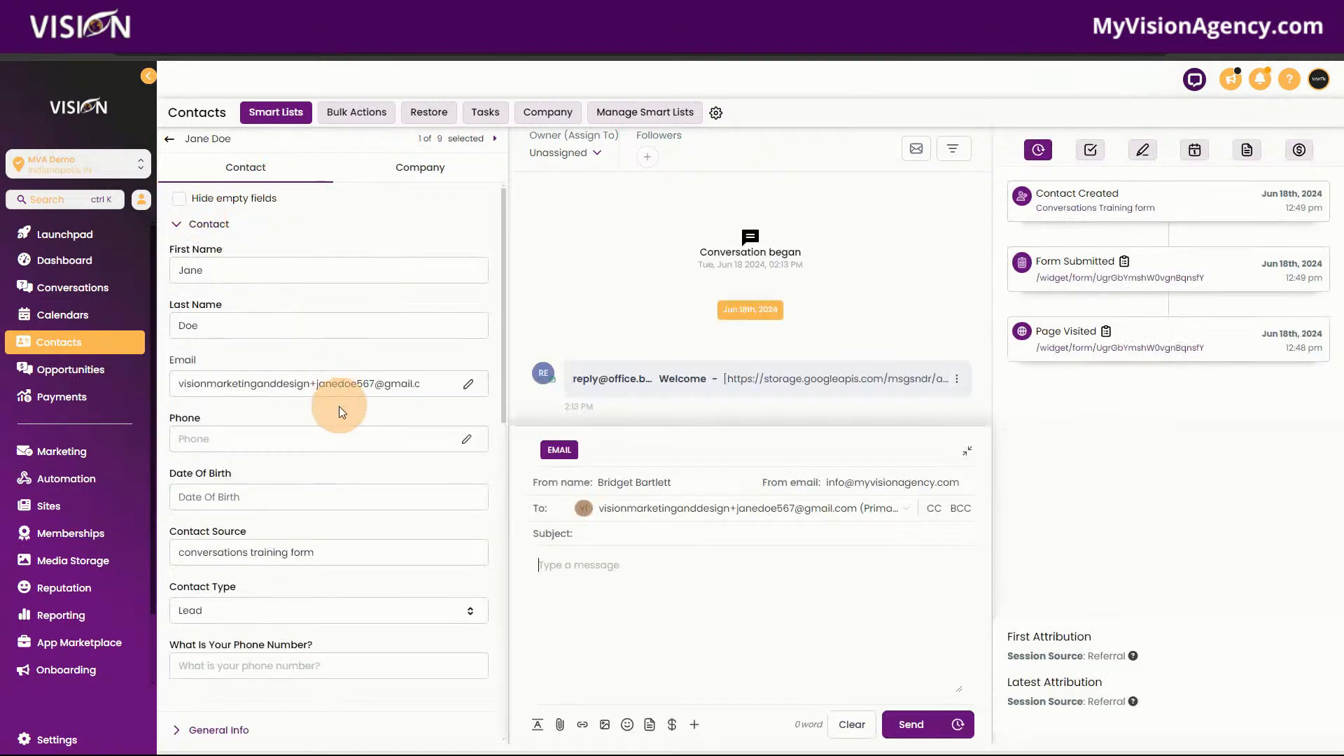
pyautogui.scroll(-9, 339, 412)
pyautogui.scroll(2, 343, 472)
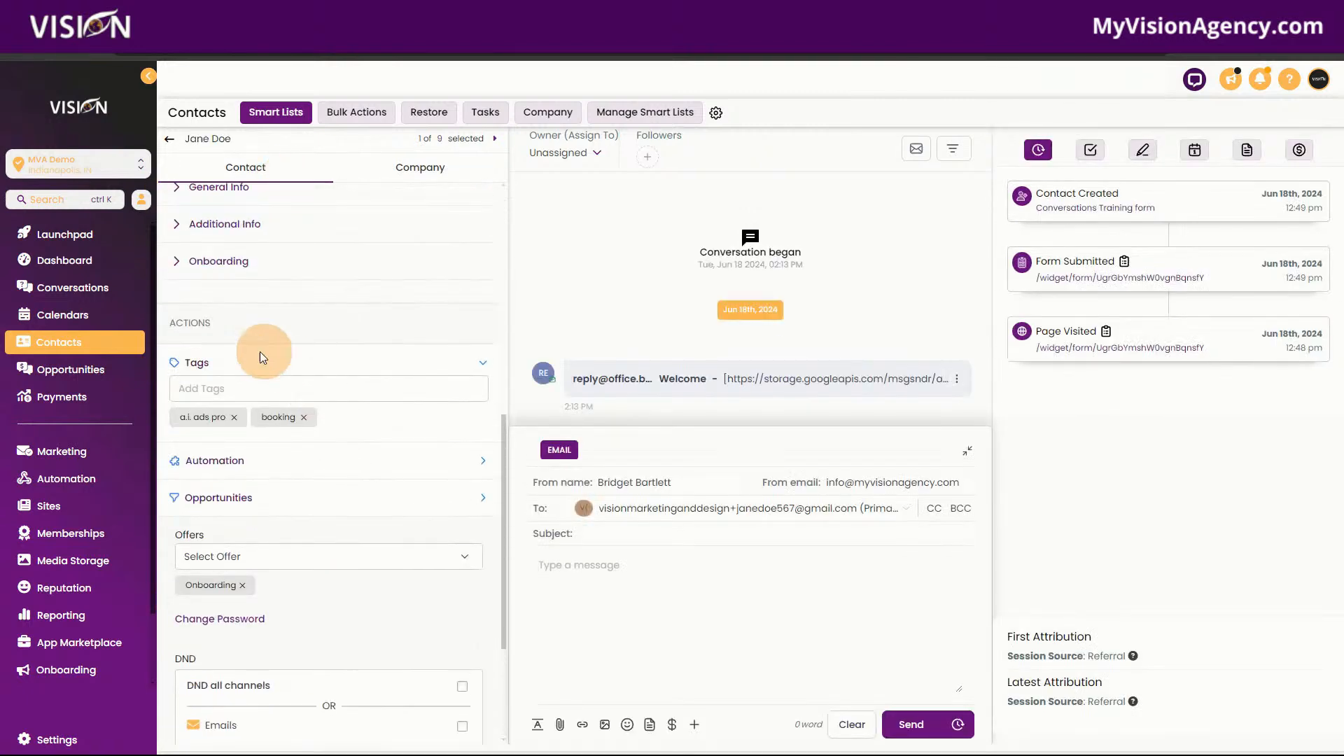
pyautogui.click(242, 270)
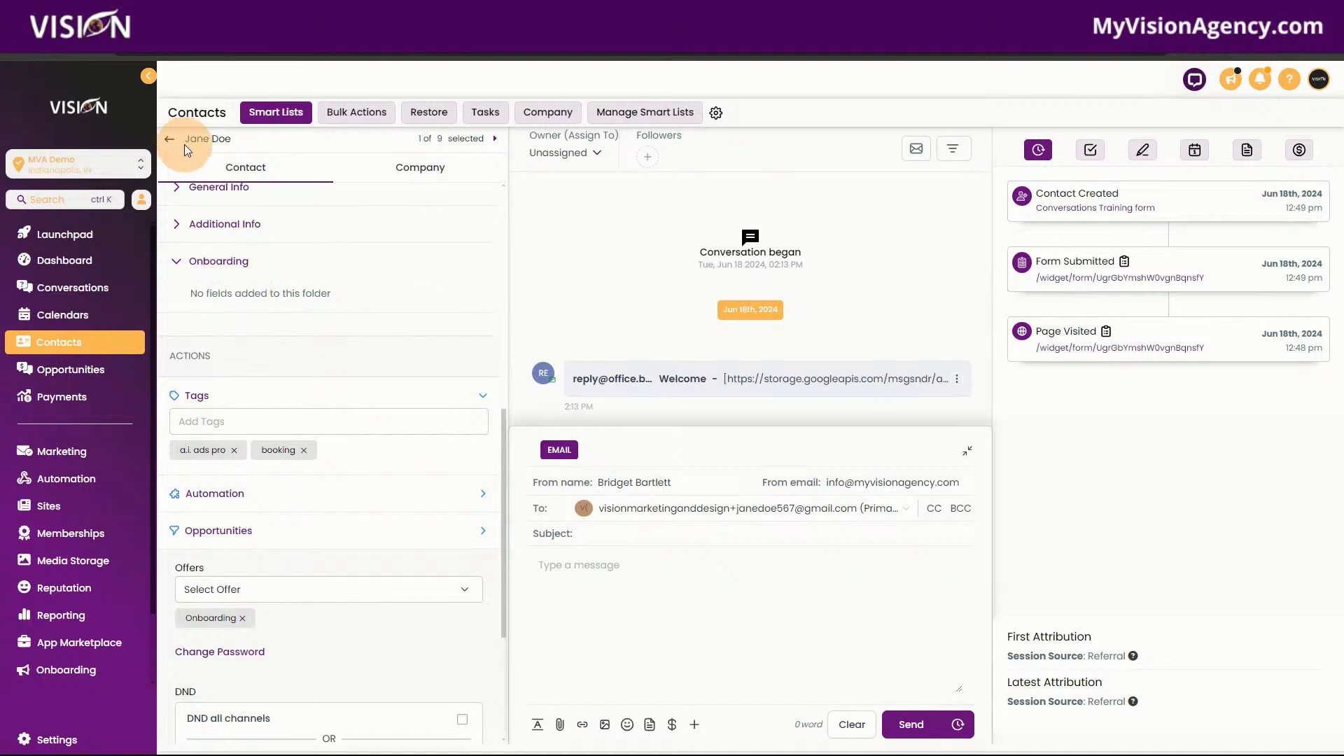
# Step: Reopen Form 13 from the forms list and open its live form link from the integration options
pyautogui.click(80, 504)
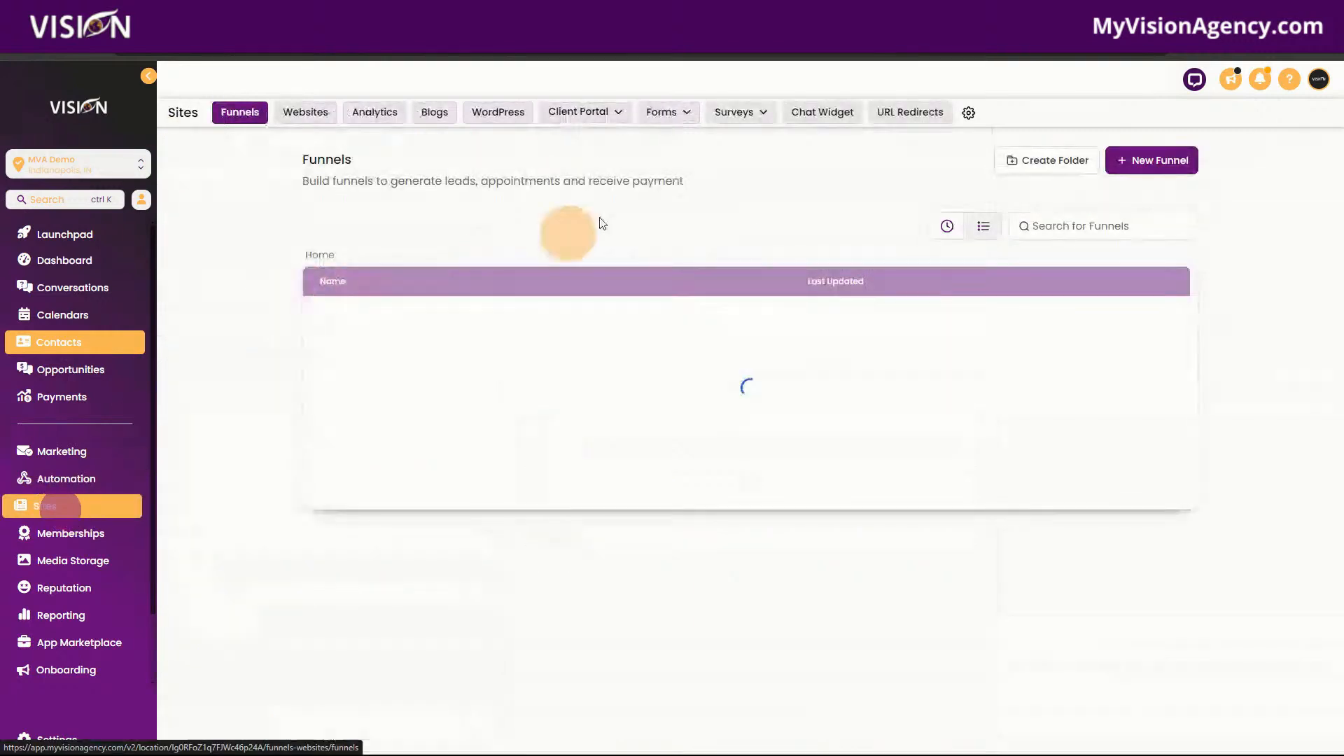
pyautogui.moveTo(679, 121)
pyautogui.click(636, 138)
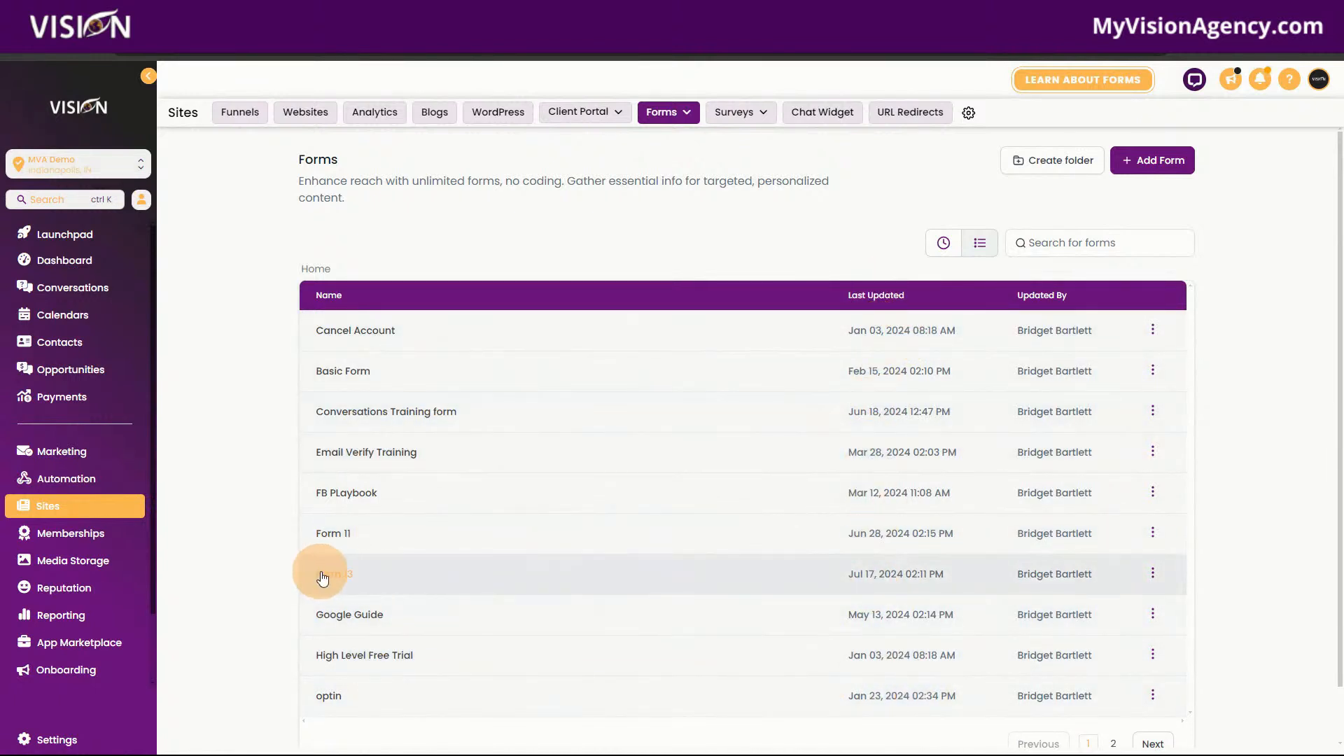
pyautogui.click(322, 576)
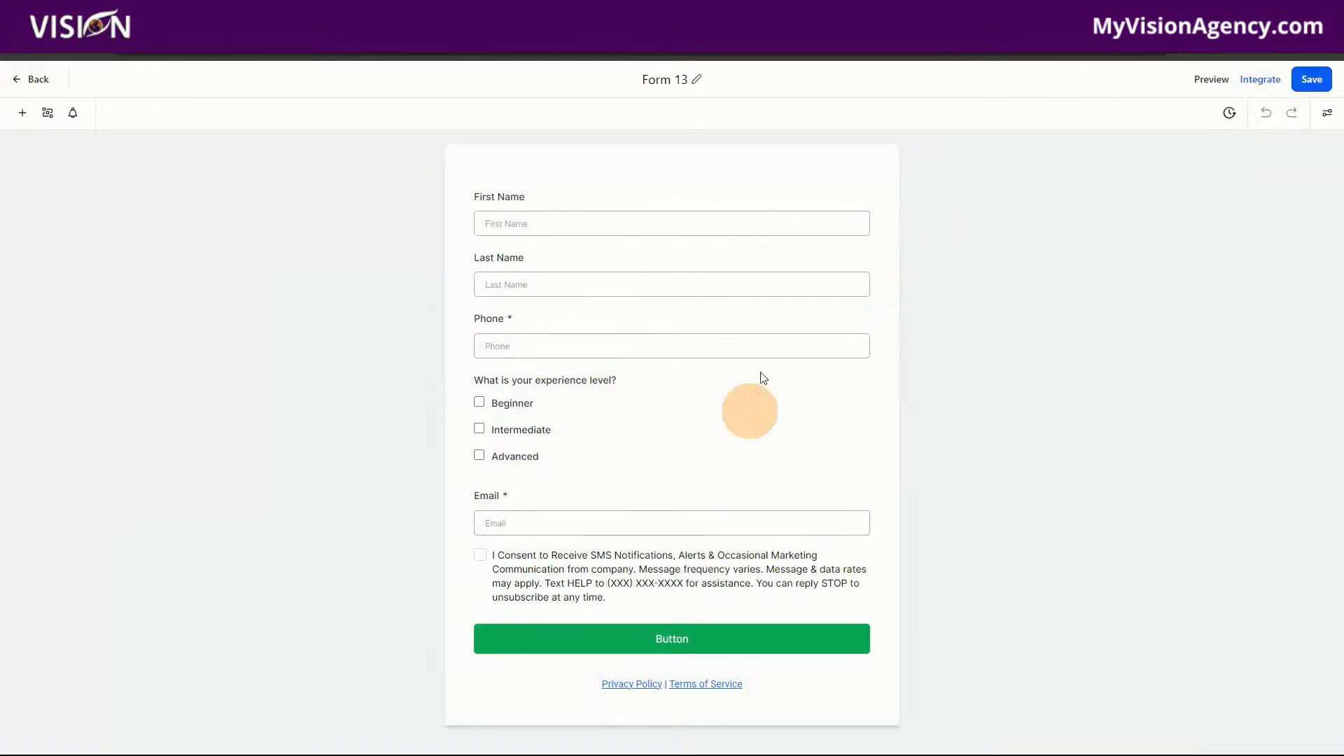
pyautogui.click(1250, 84)
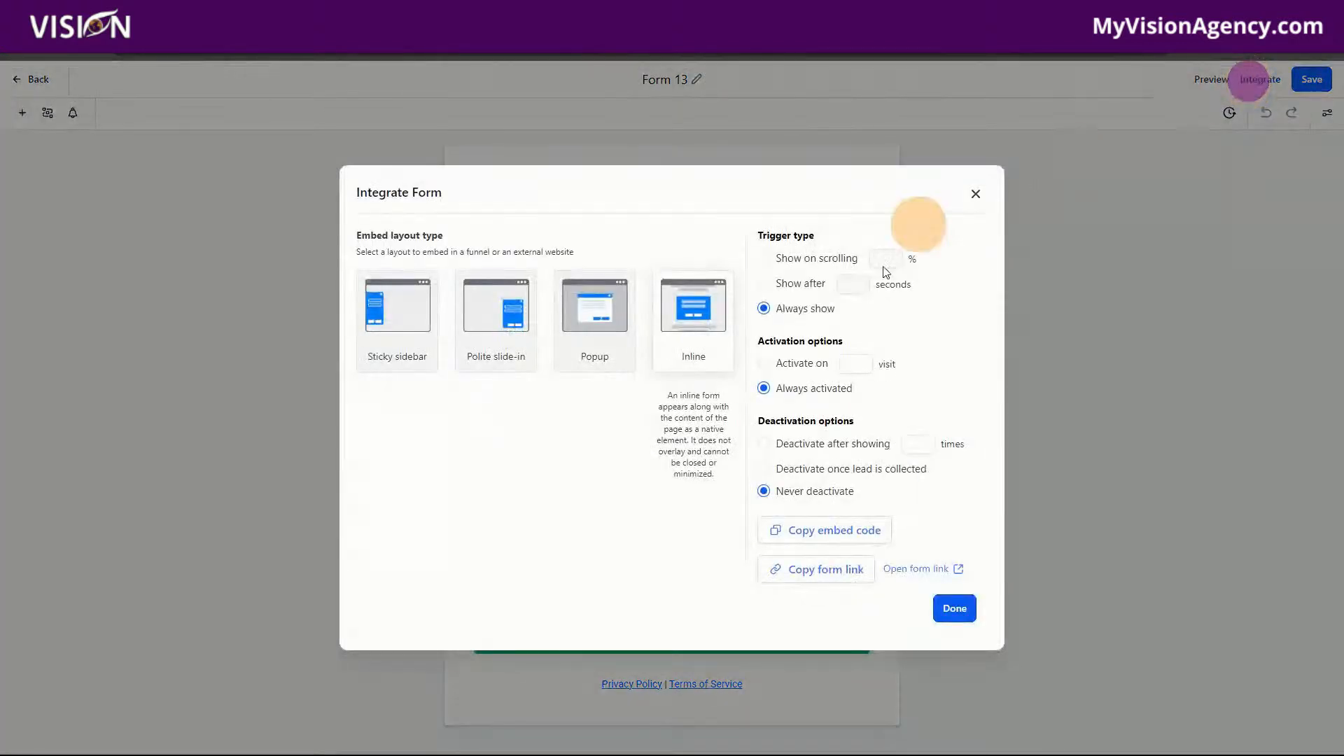
pyautogui.click(903, 568)
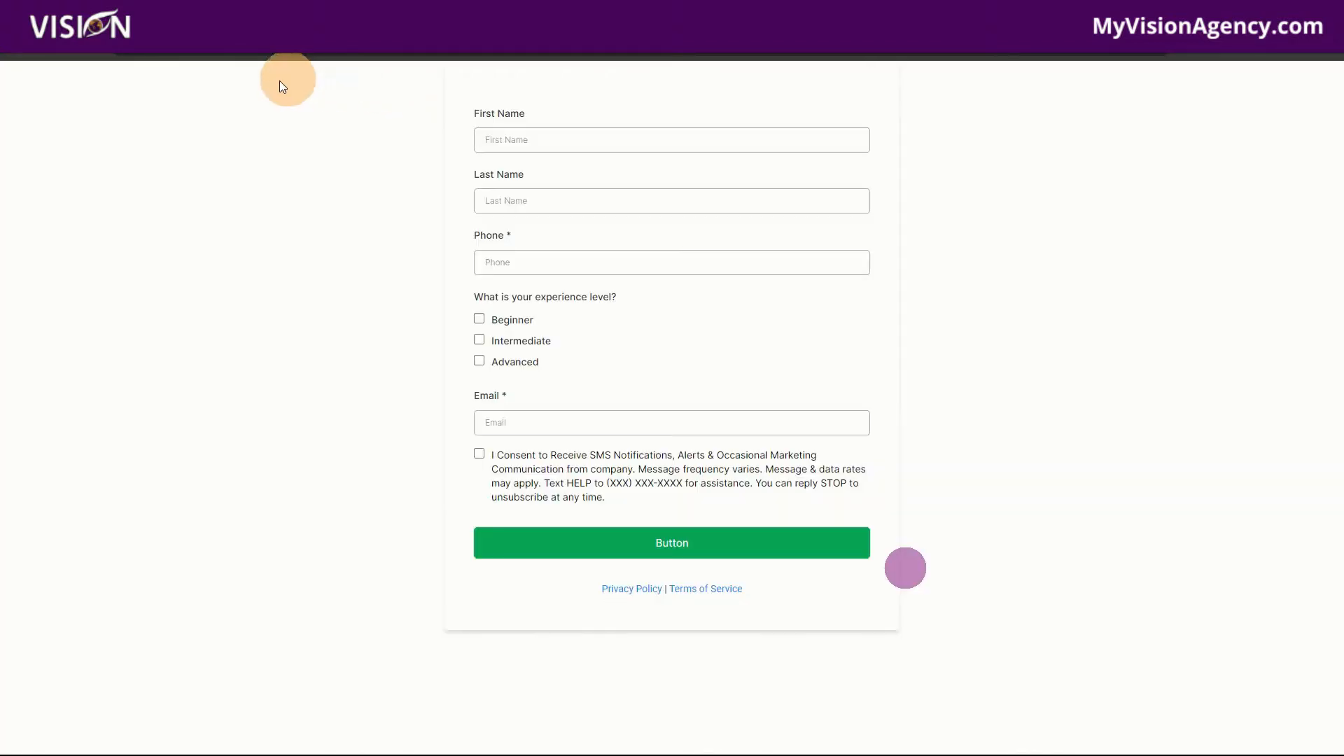
# Step: Fill in the contact's first name, last name, phone number and e-mail on the live form
pyautogui.click(592, 134)
pyautogui.write('Jane')
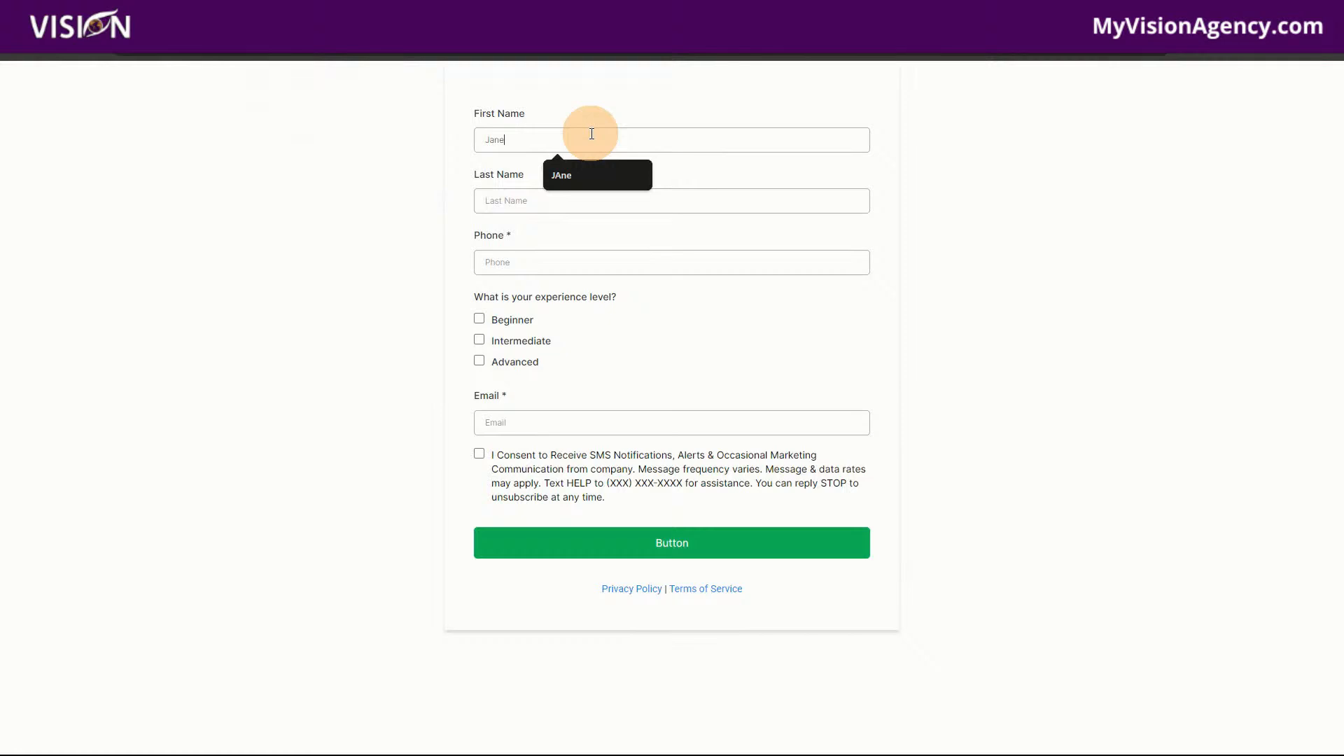
pyautogui.press('Tab')
pyautogui.write('Doe')
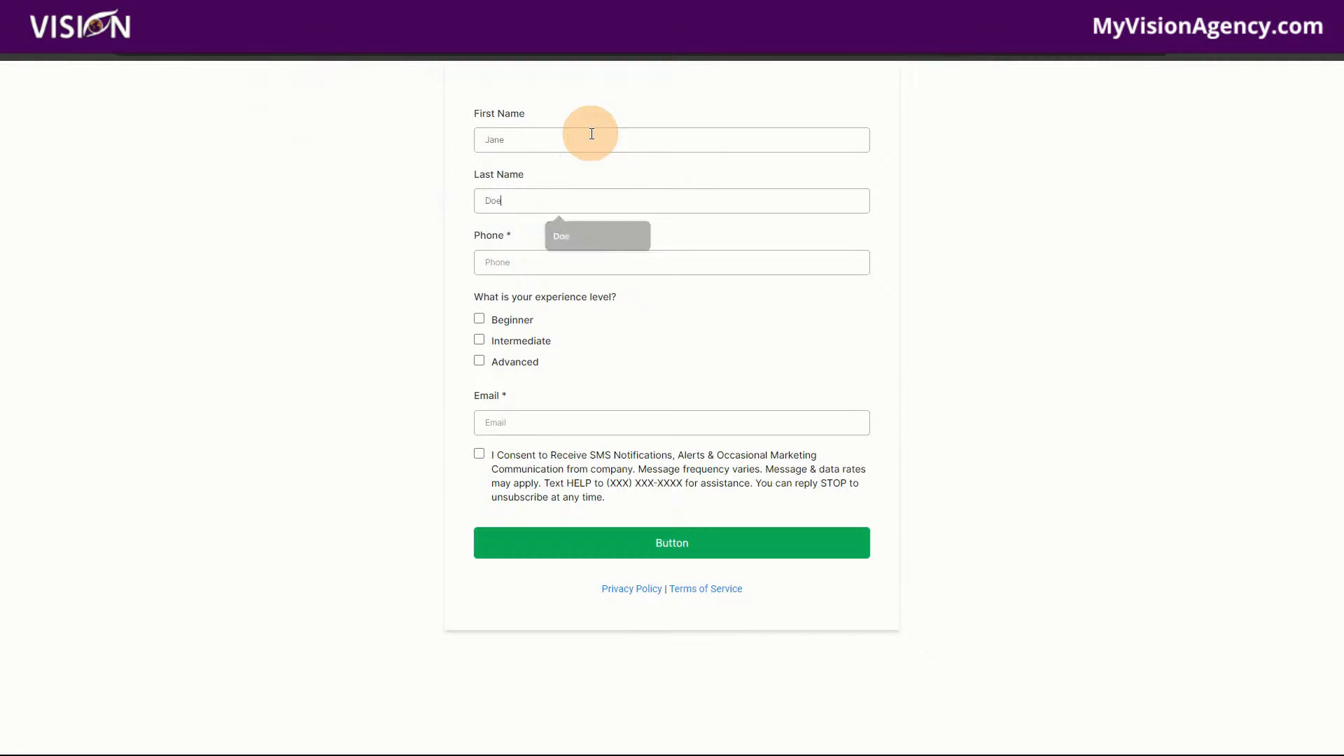
pyautogui.press('Tab')
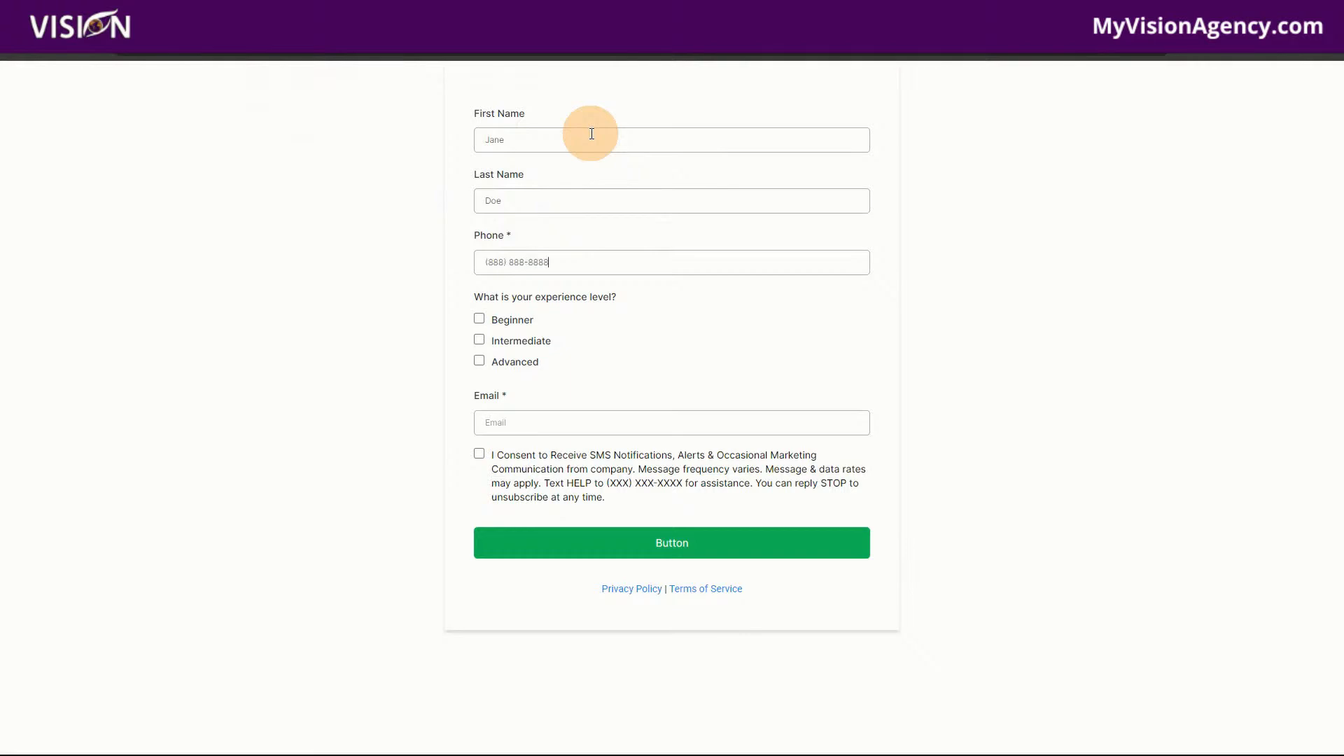
pyautogui.click(571, 428)
pyautogui.write('vis')
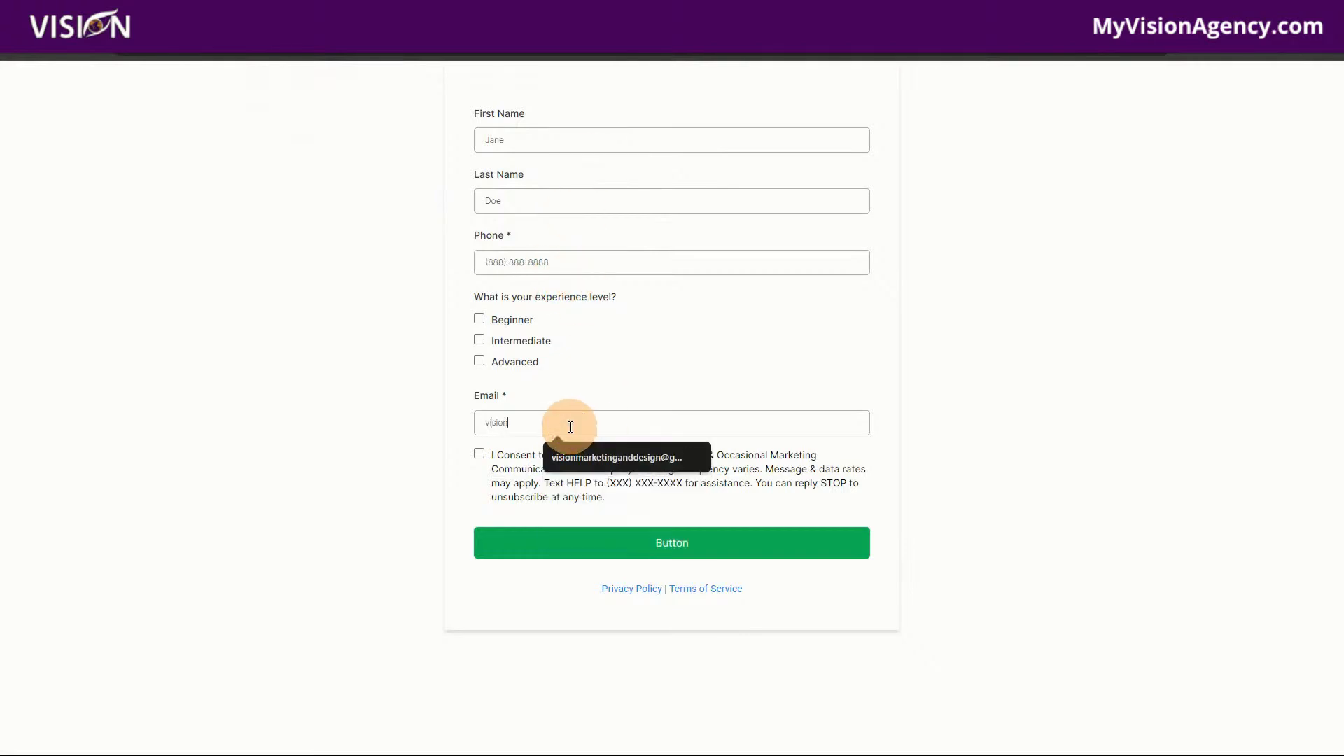
pyautogui.write('ion')
pyautogui.click(590, 458)
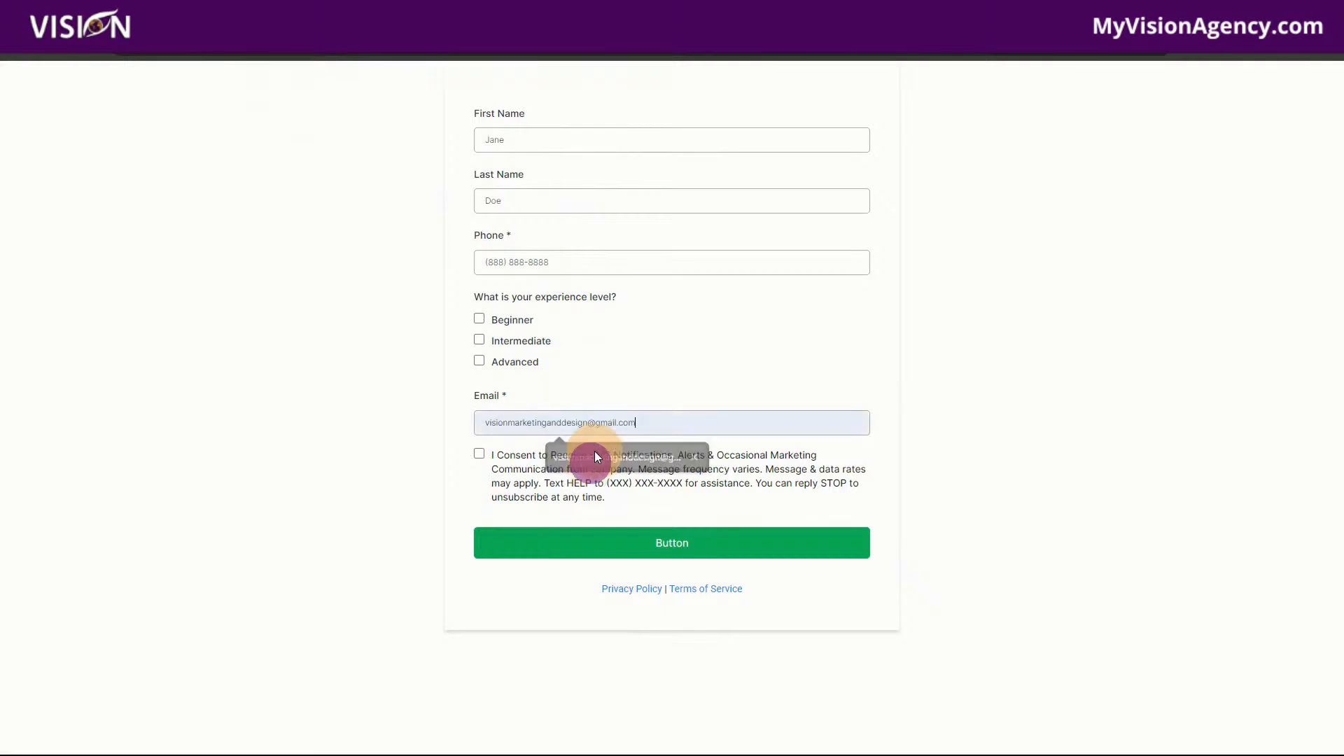
# Step: Make the contact's e-mail address unique by inserting a plus-sign alias before the @ sign
pyautogui.click(589, 424)
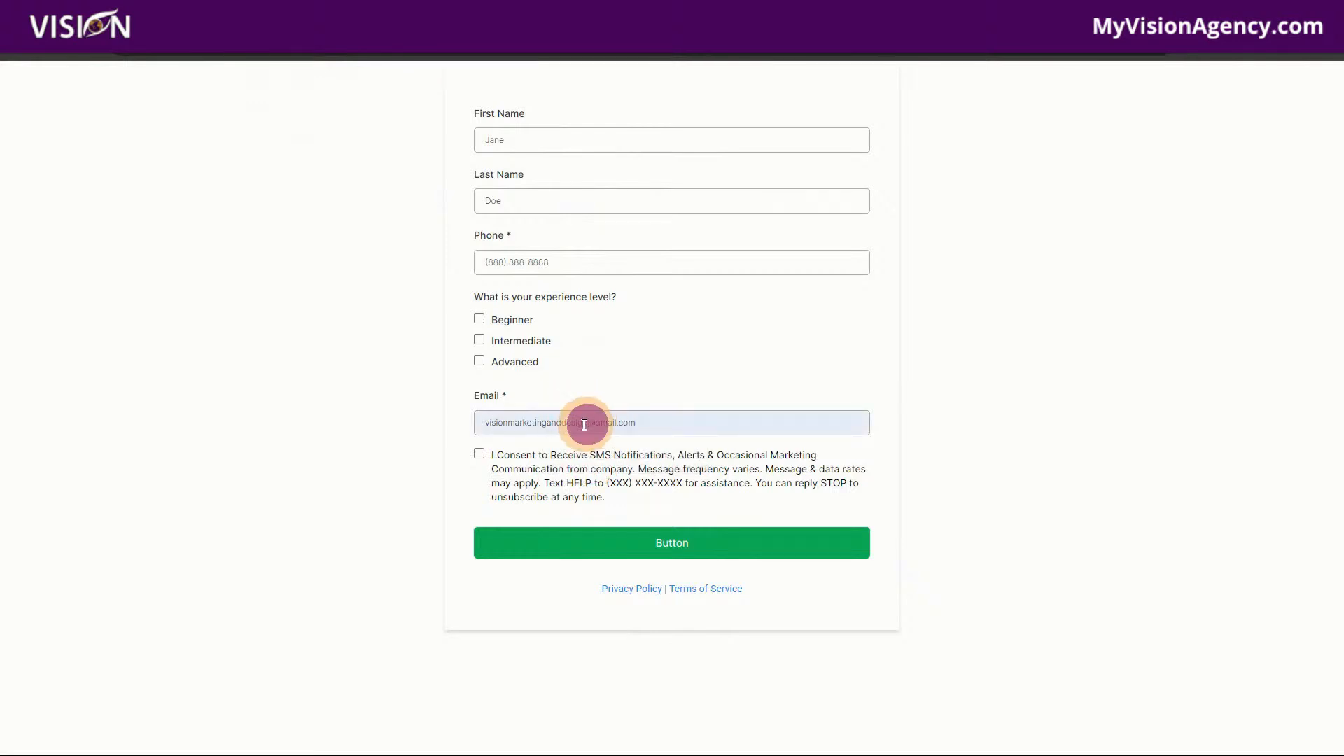
pyautogui.moveTo(695, 423); pyautogui.dragTo(473, 424)
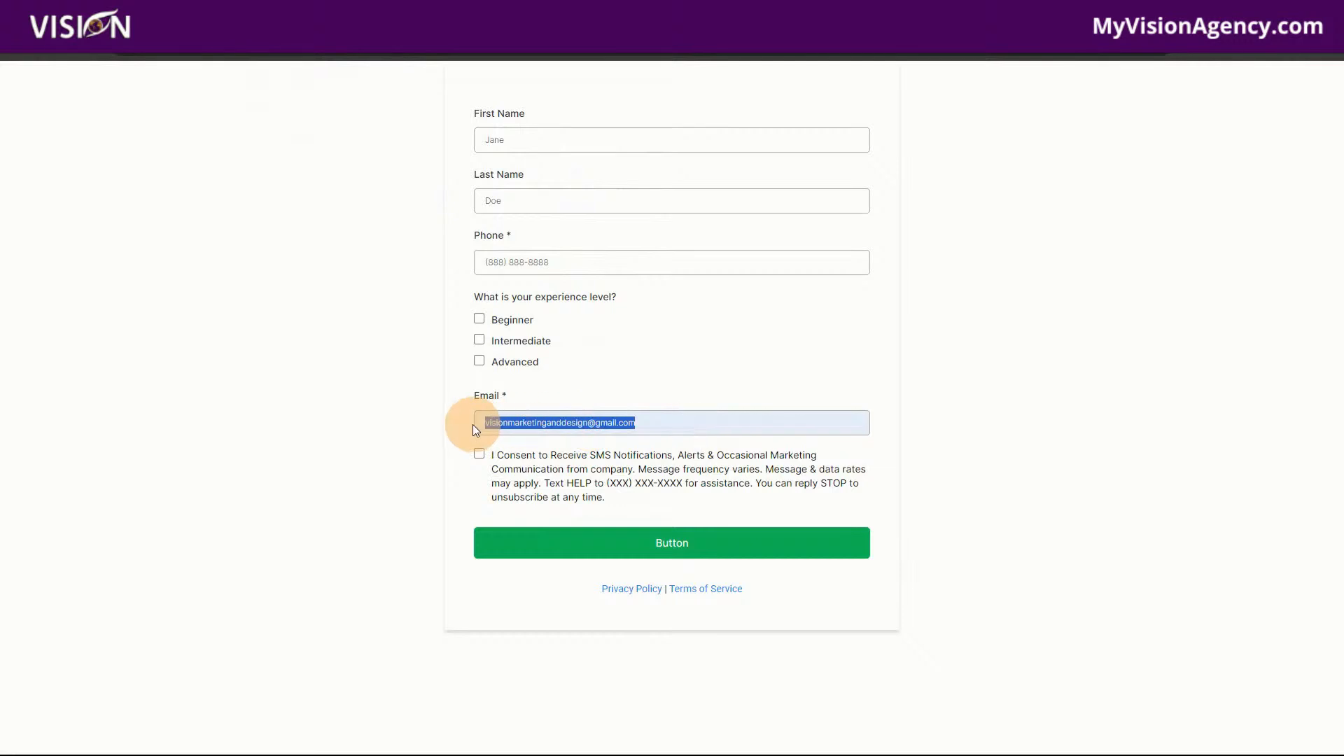
pyautogui.click(588, 424)
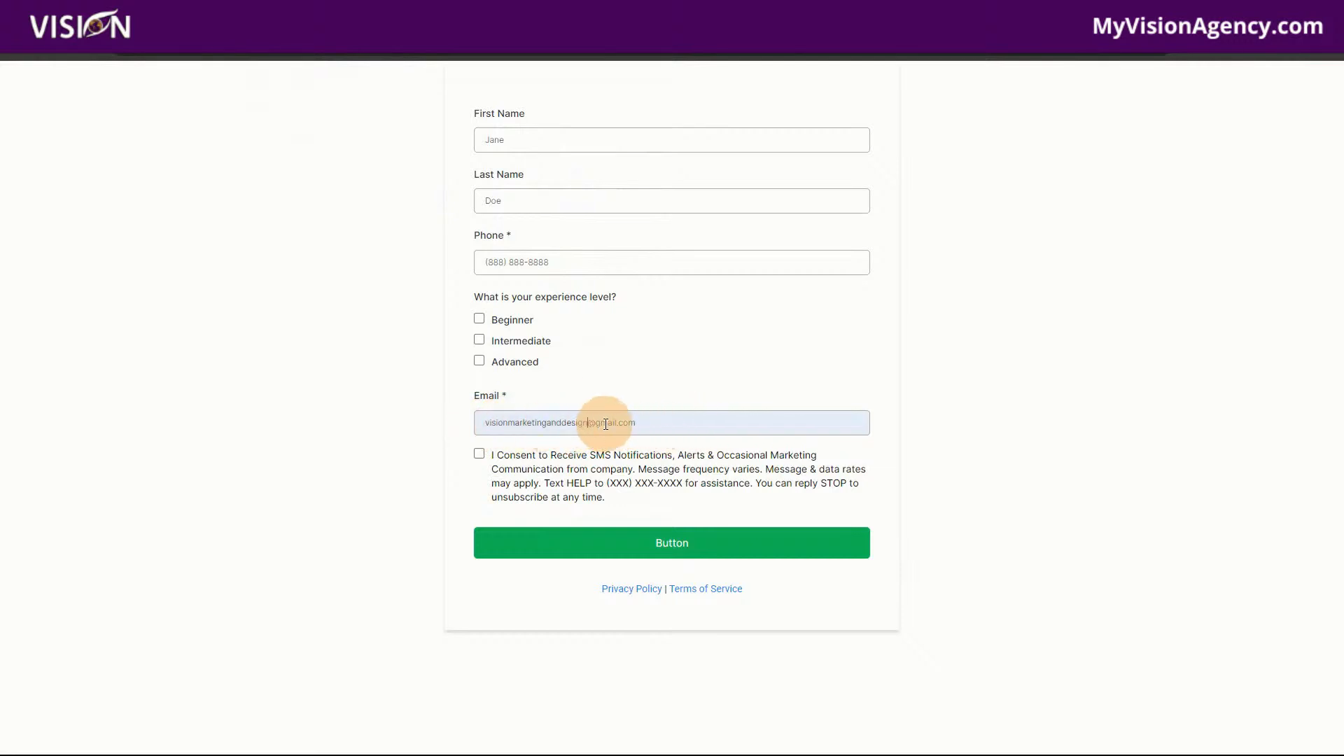
pyautogui.write('+janedoe45')
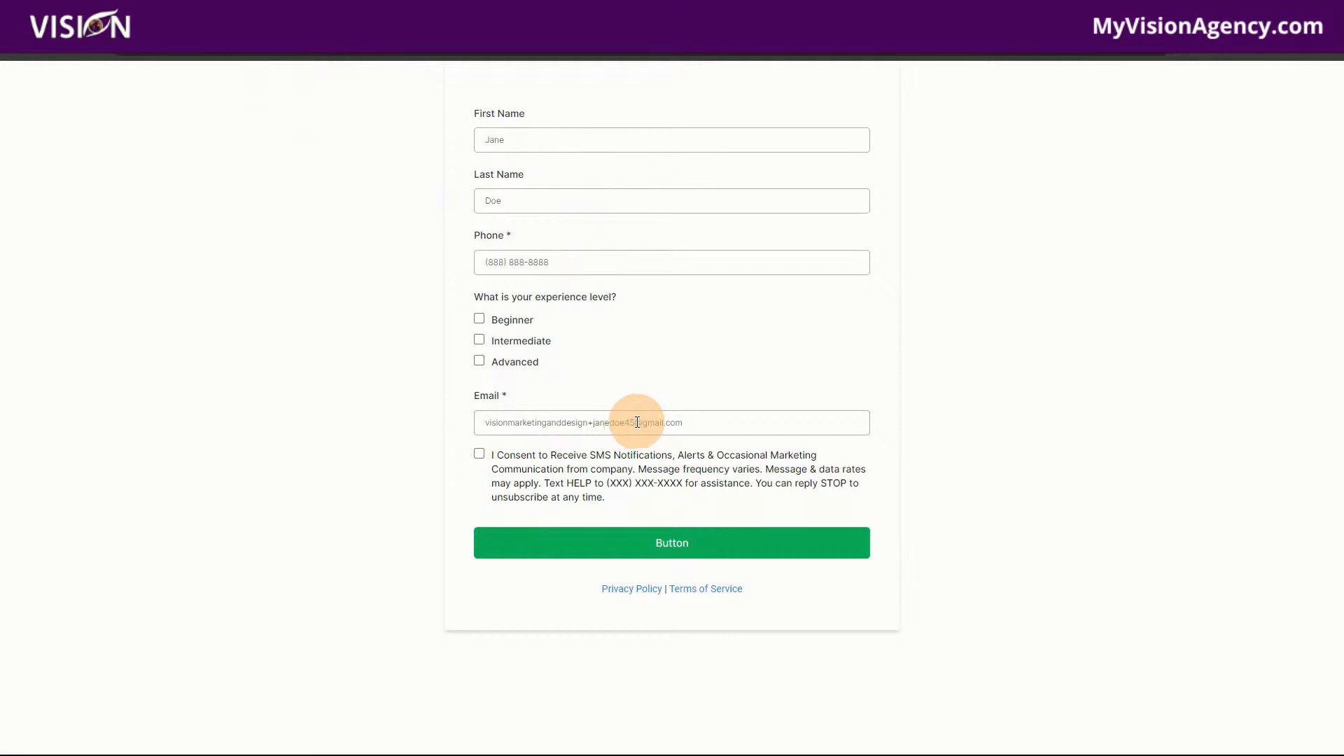
# Step: Accept the SMS notification consent, select Beginner as the experience level, and submit the form
pyautogui.click(637, 422)
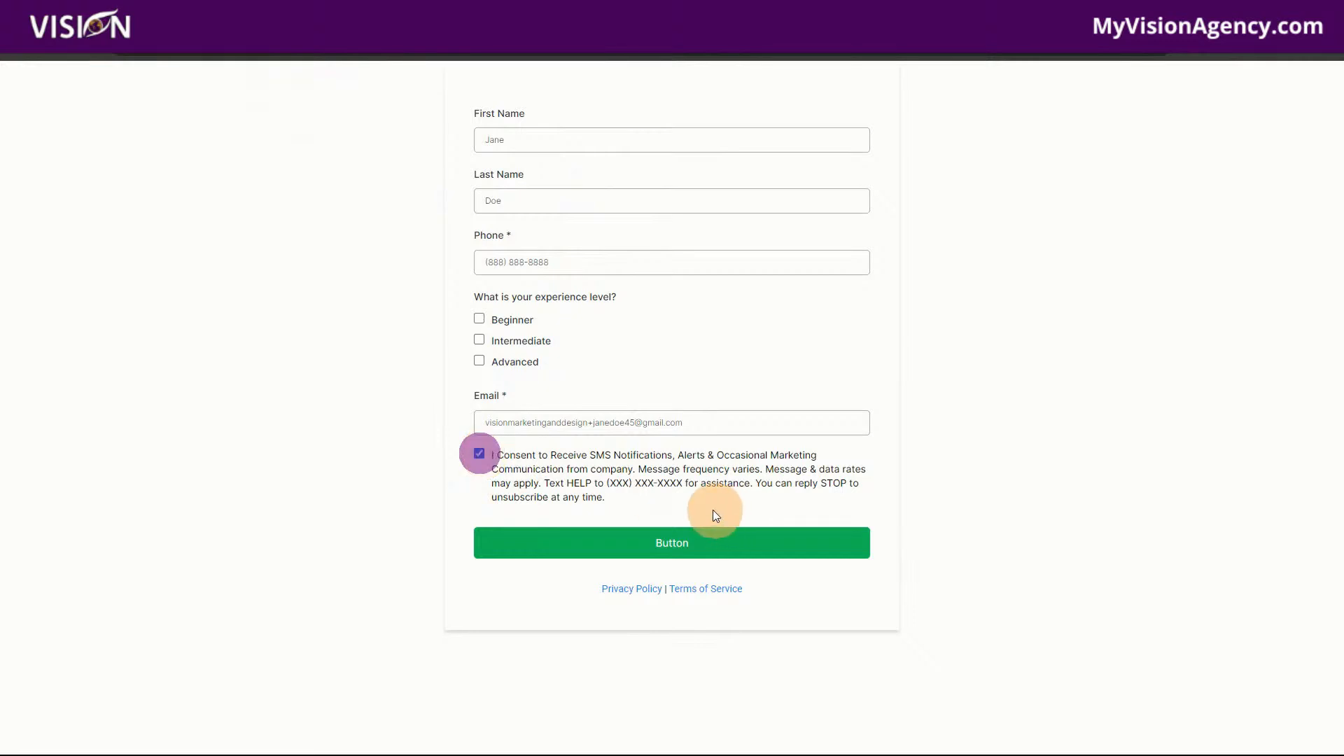
pyautogui.click(479, 320)
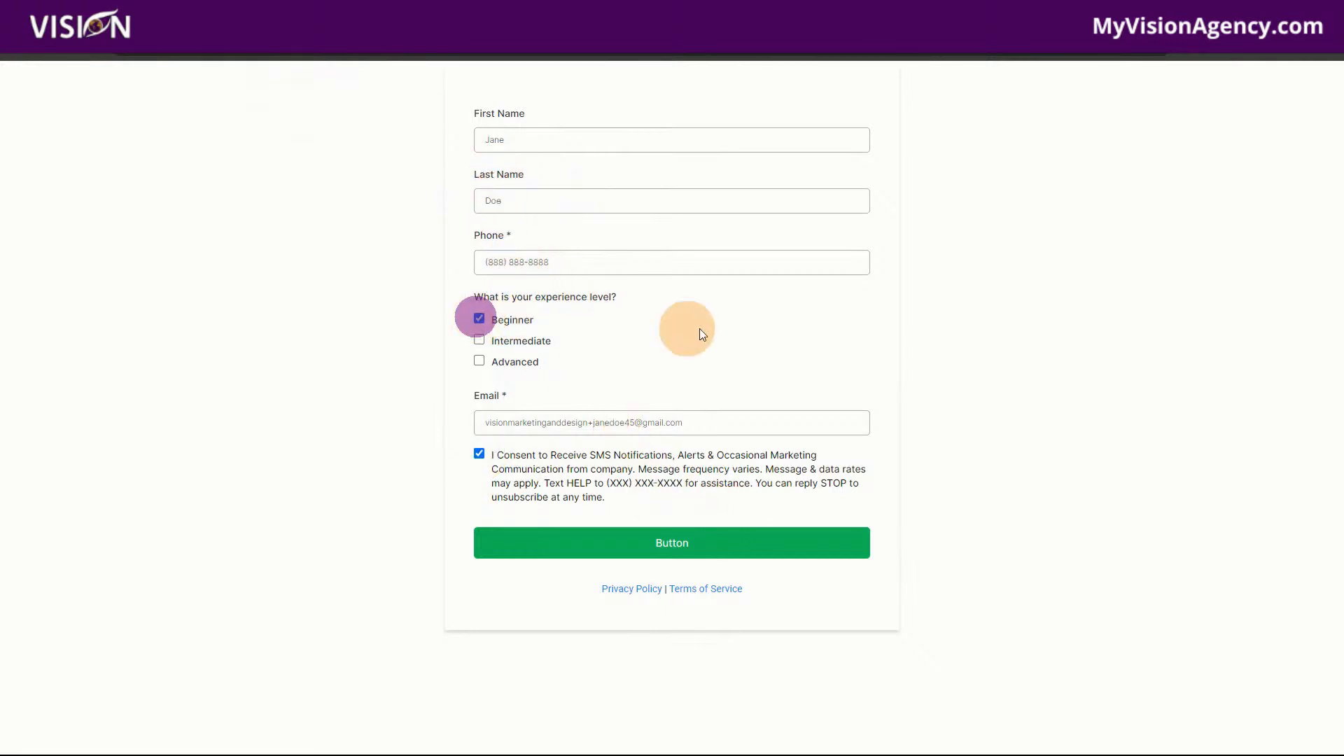
pyautogui.click(675, 540)
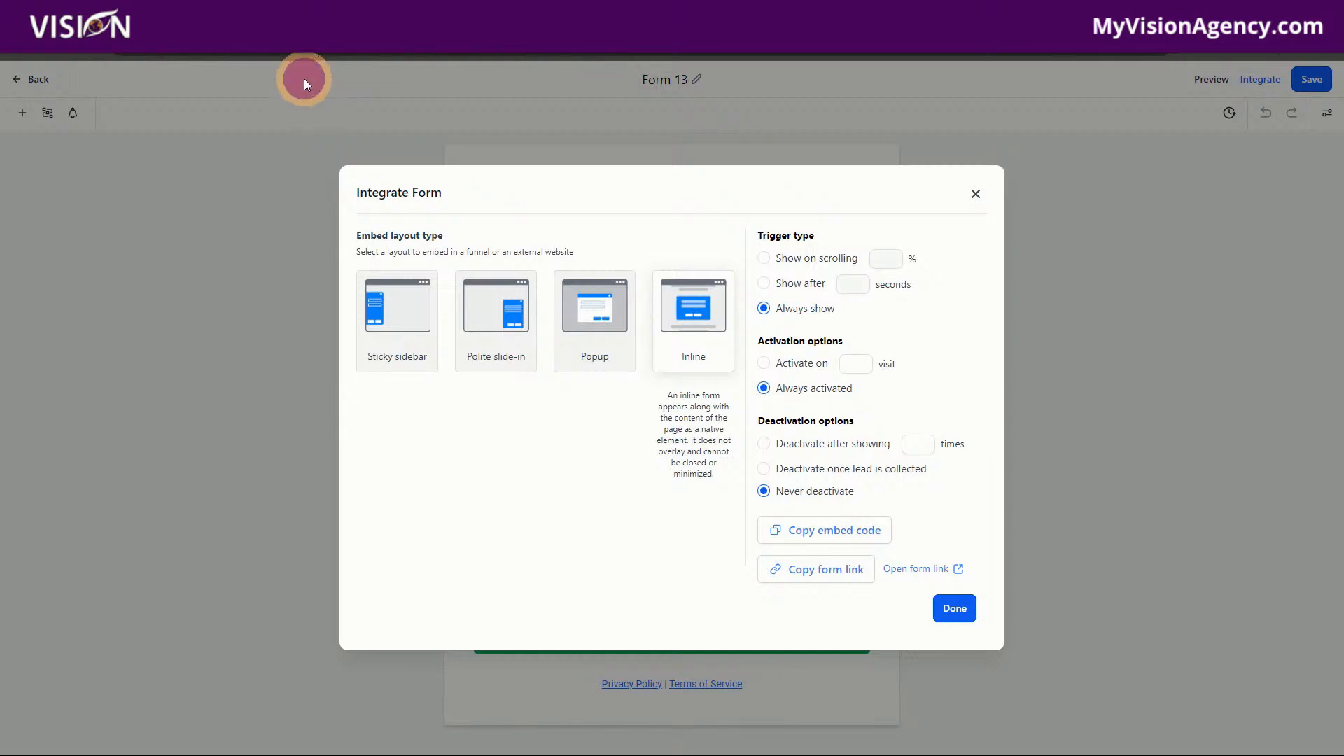
# Step: Leave the form builder, open the newest contact's record from the contacts list and check its Onboarding folder
pyautogui.click(304, 78)
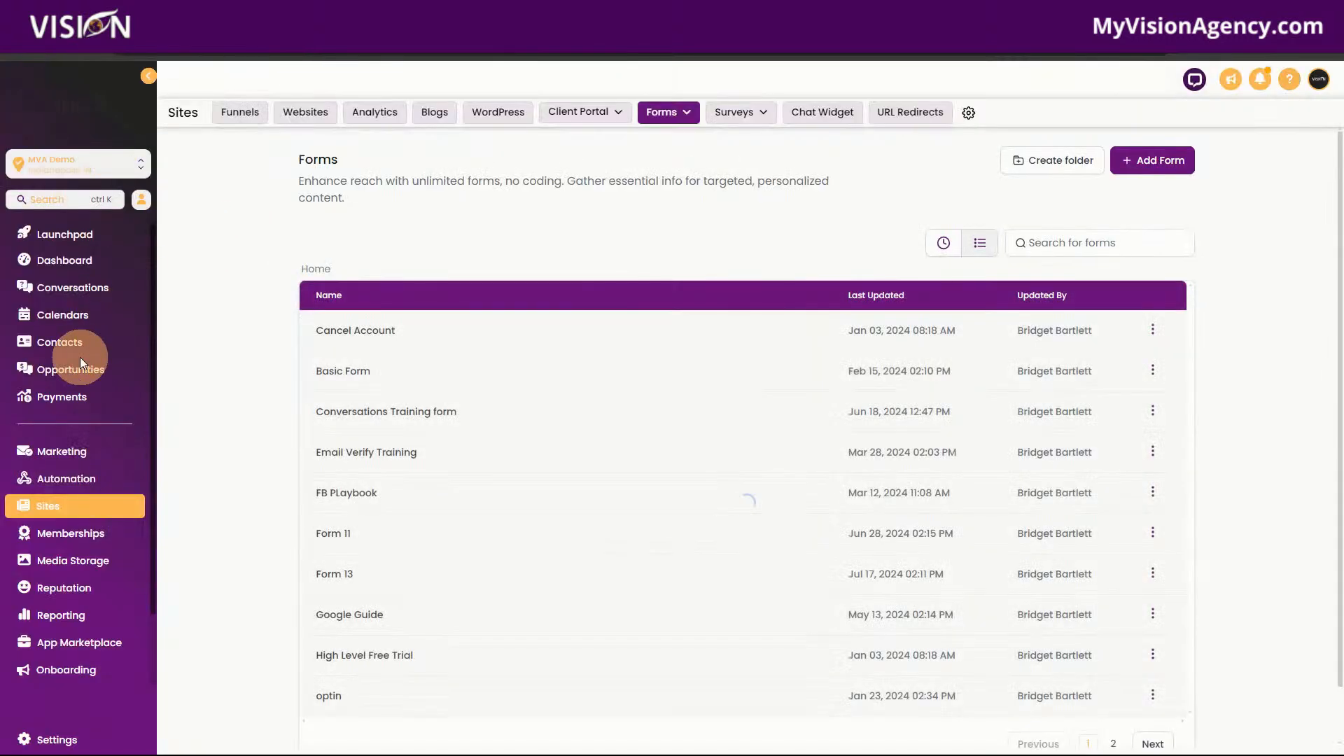
pyautogui.click(67, 341)
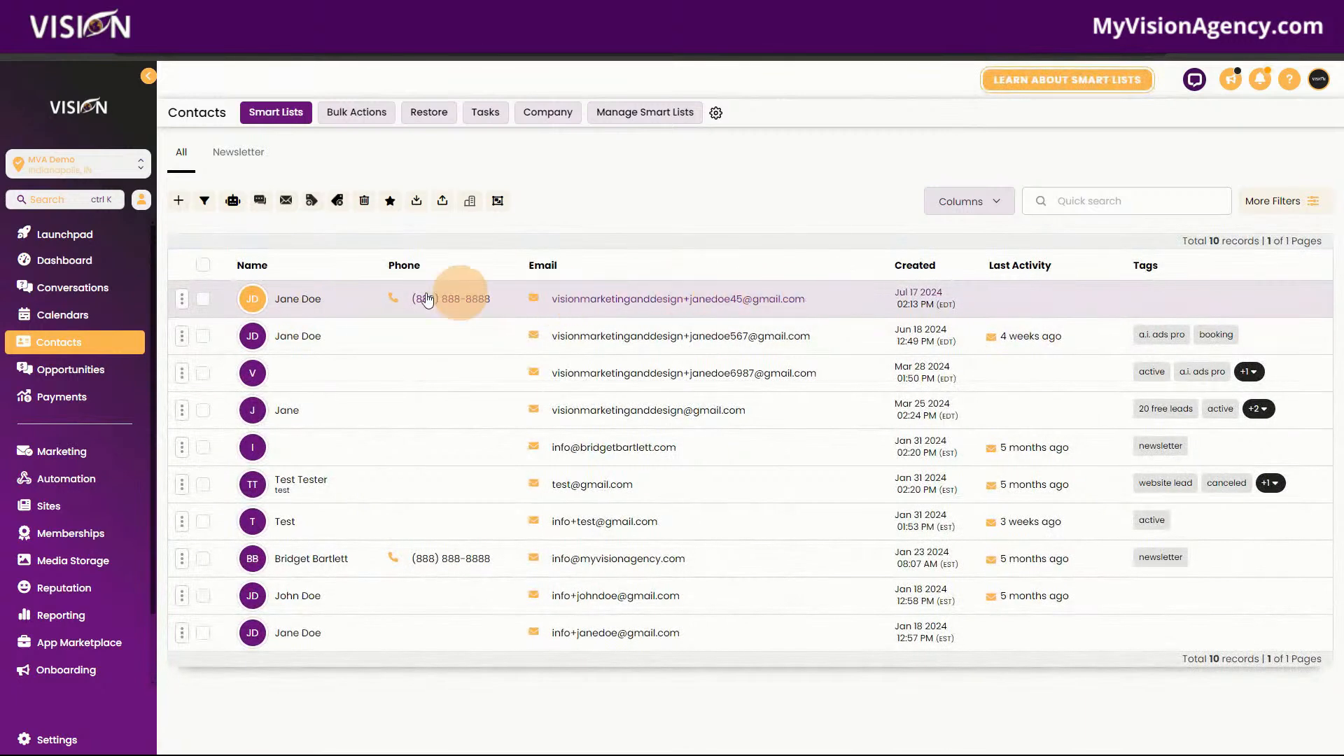
pyautogui.click(280, 296)
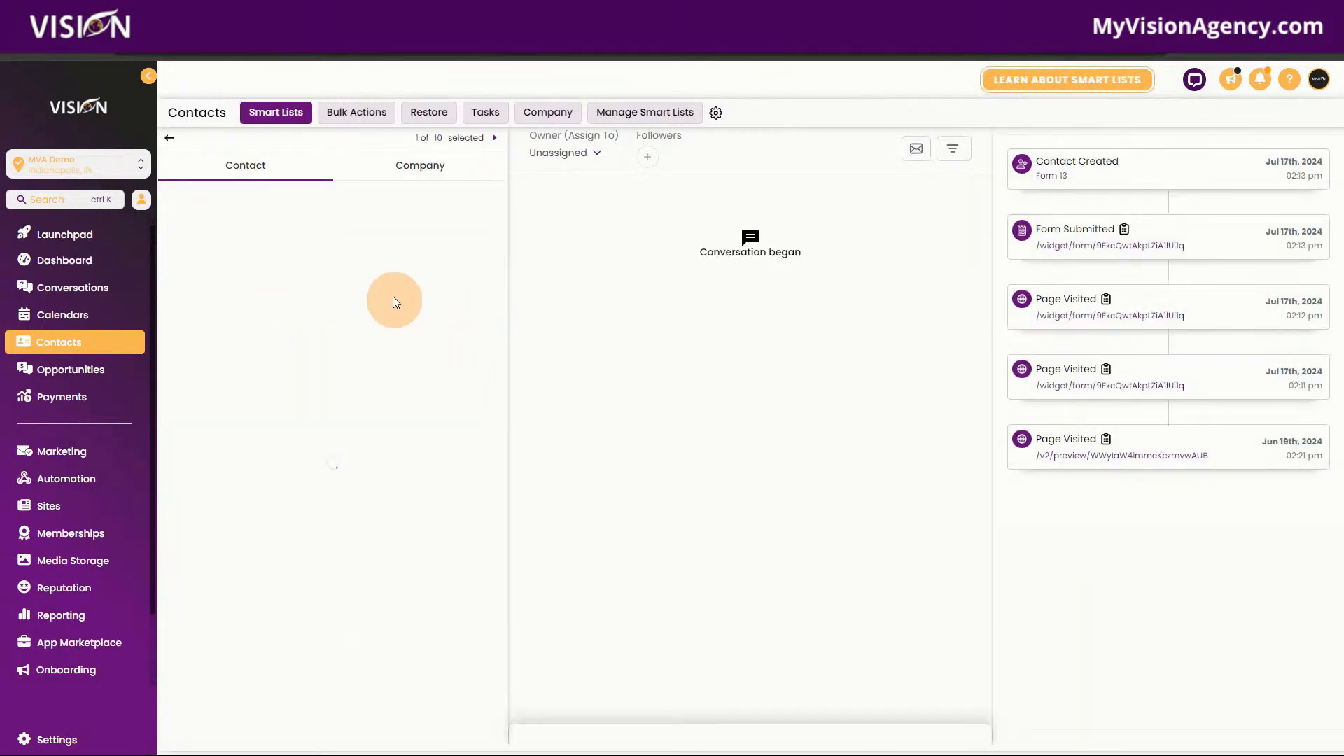
pyautogui.scroll(-7, 352, 379)
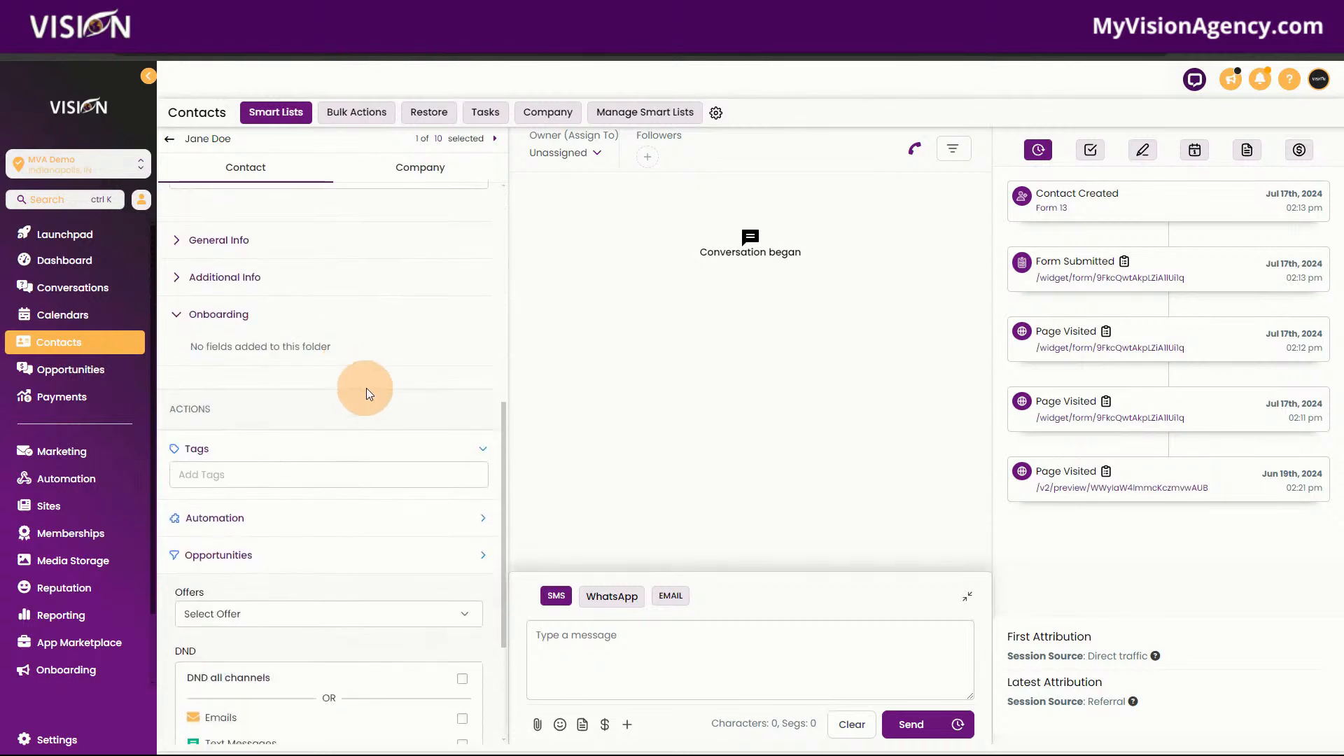
pyautogui.click(231, 321)
pyautogui.click(229, 325)
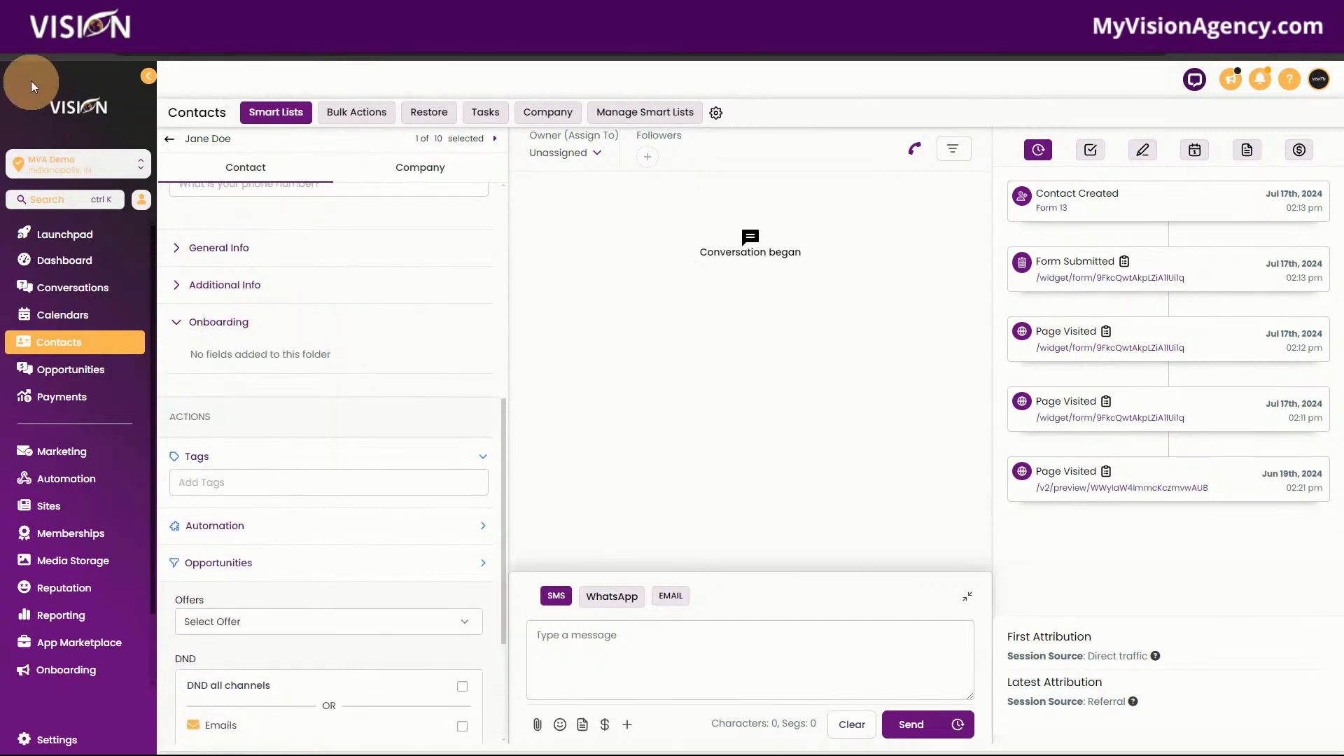
# Step: Reload the contact's record and check the experience level answer in the Onboarding folder
pyautogui.click(68, 44)
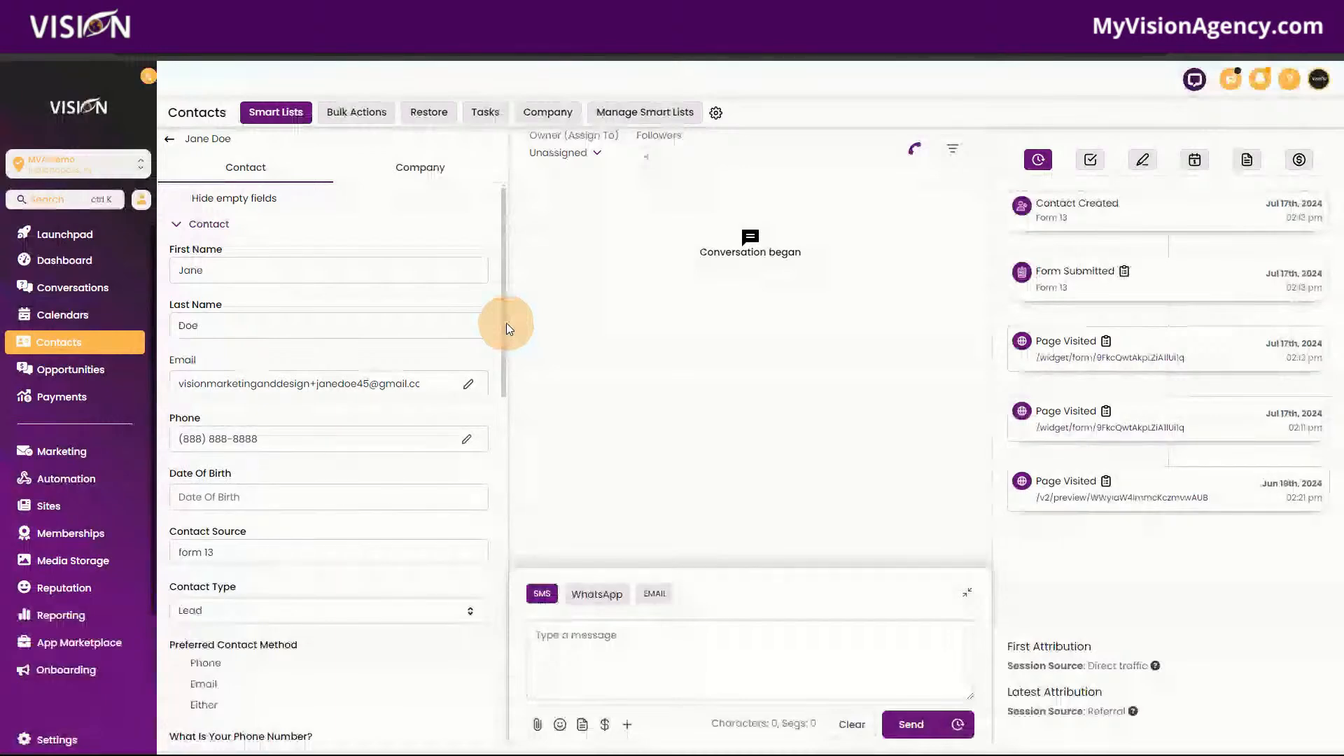
pyautogui.scroll(-10, 372, 481)
pyautogui.scroll(3, 364, 490)
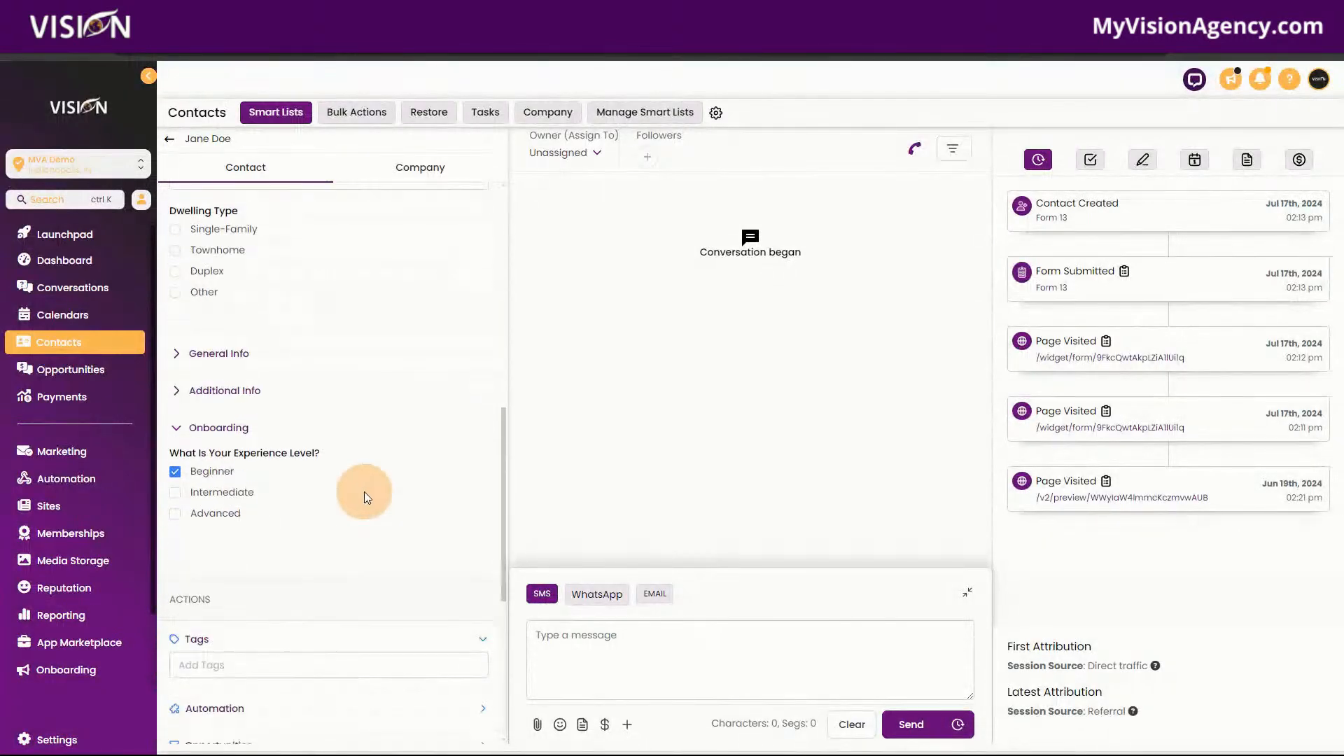
pyautogui.scroll(-1, 168, 396)
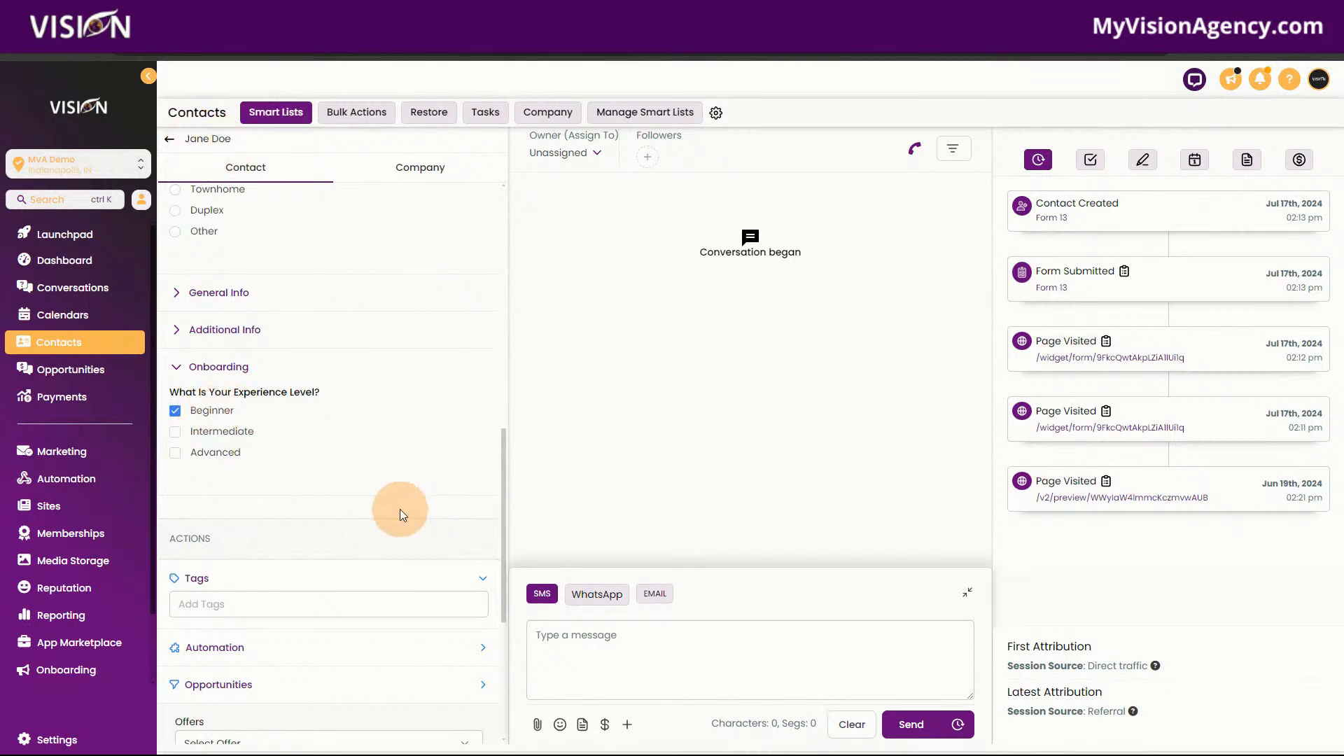
# Step: Open the form submissions page, review the latest submission's details and select all listed submissions
pyautogui.click(49, 505)
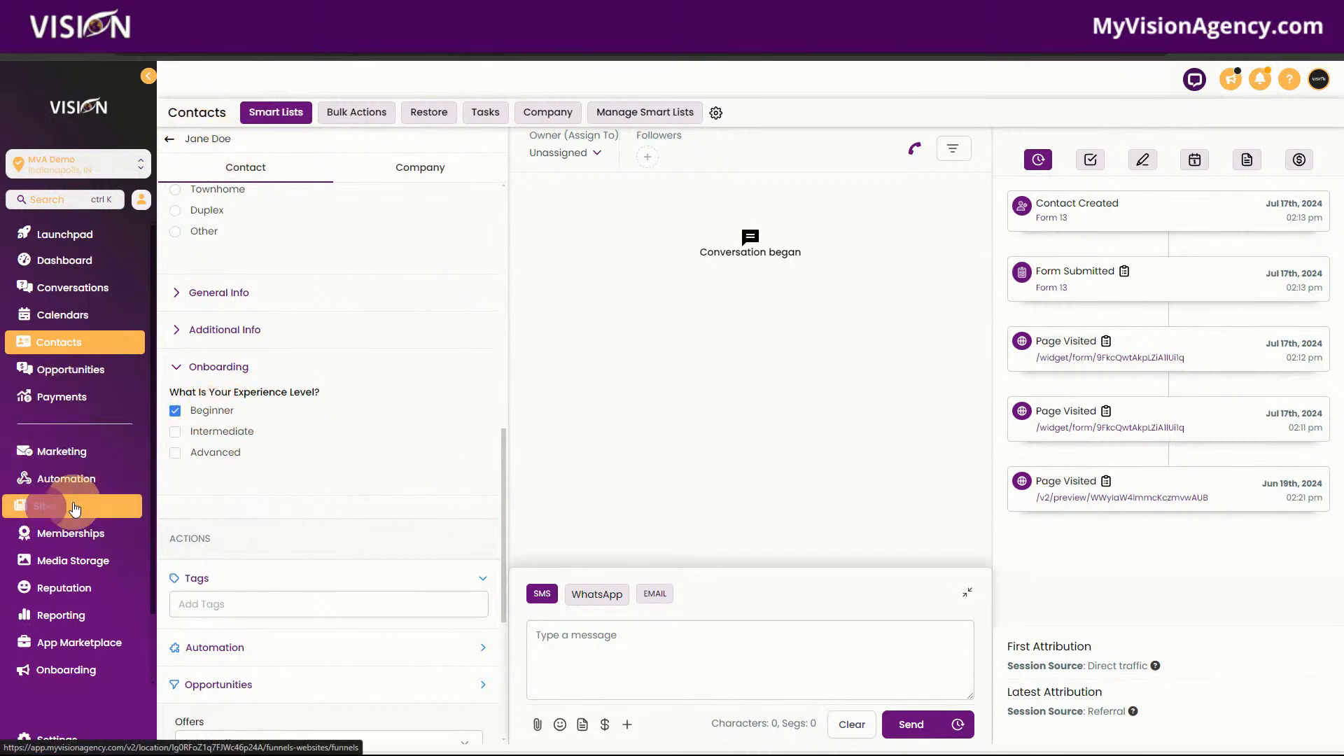
pyautogui.click(53, 507)
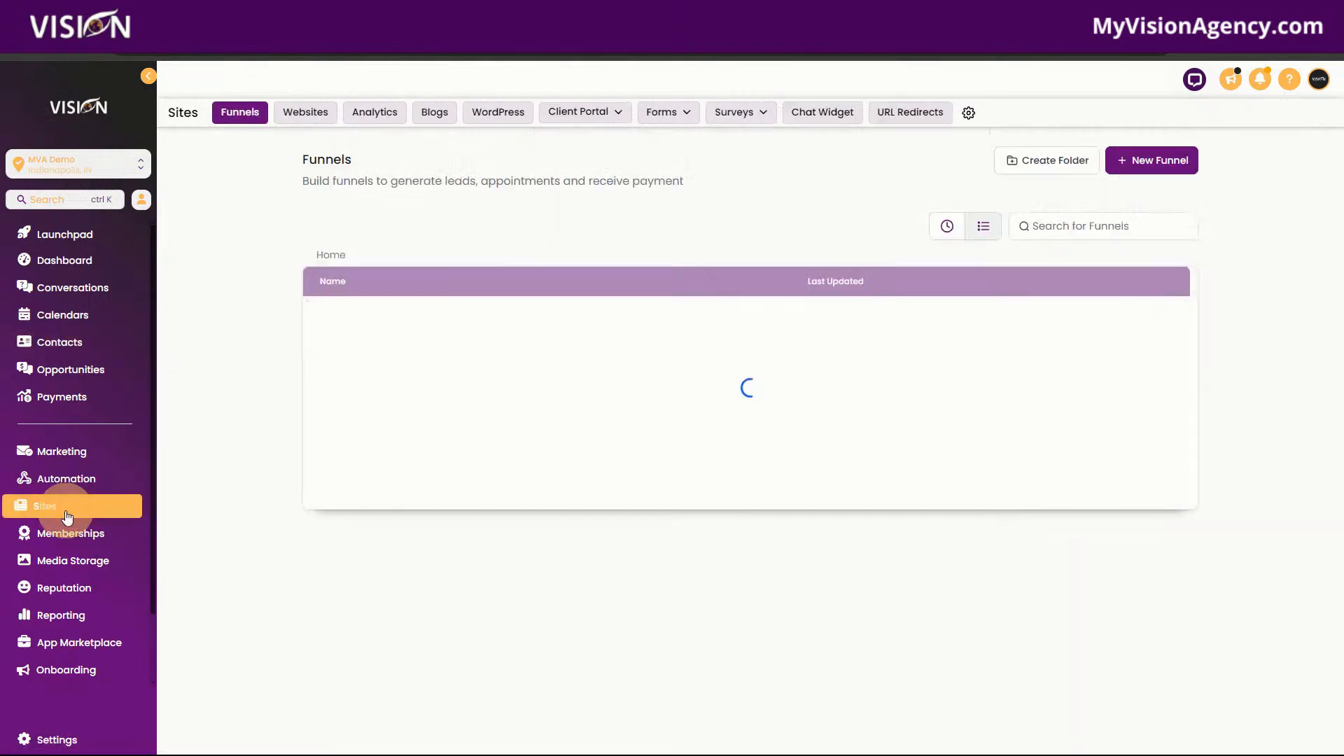
pyautogui.moveTo(669, 111)
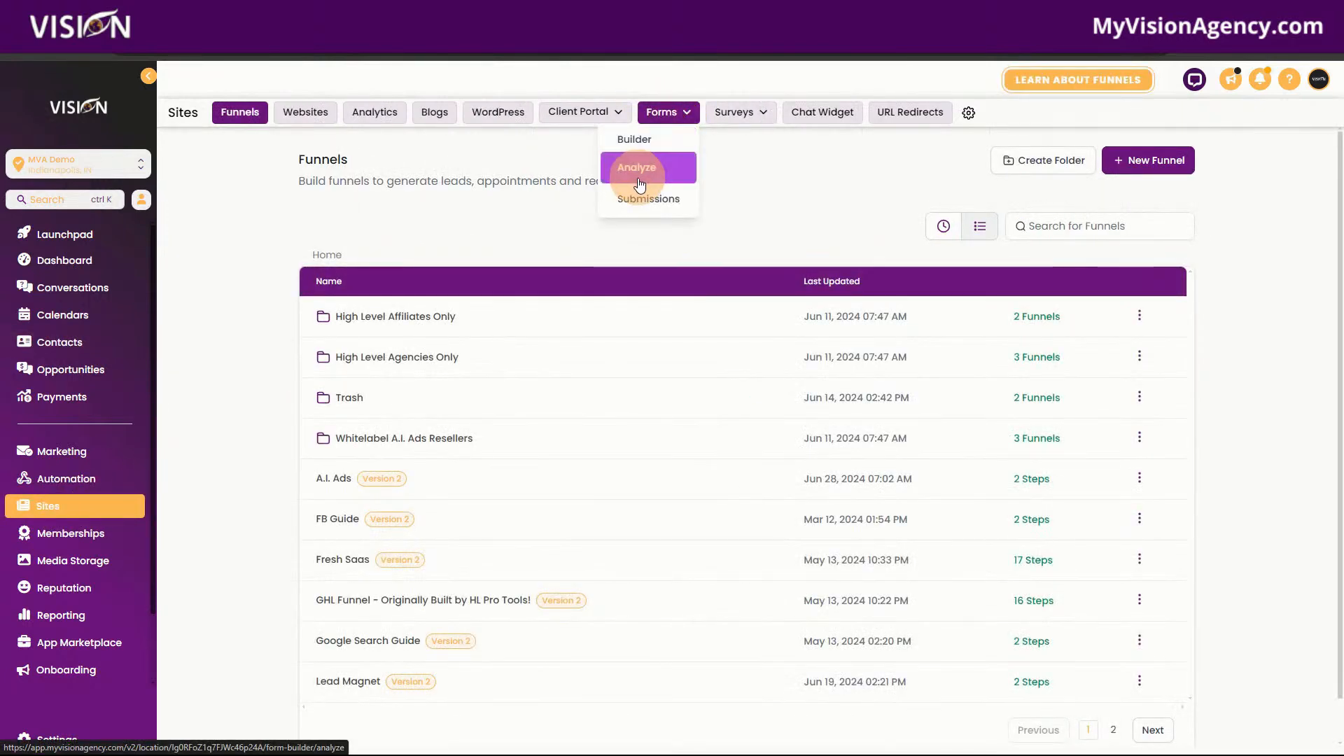
pyautogui.click(646, 200)
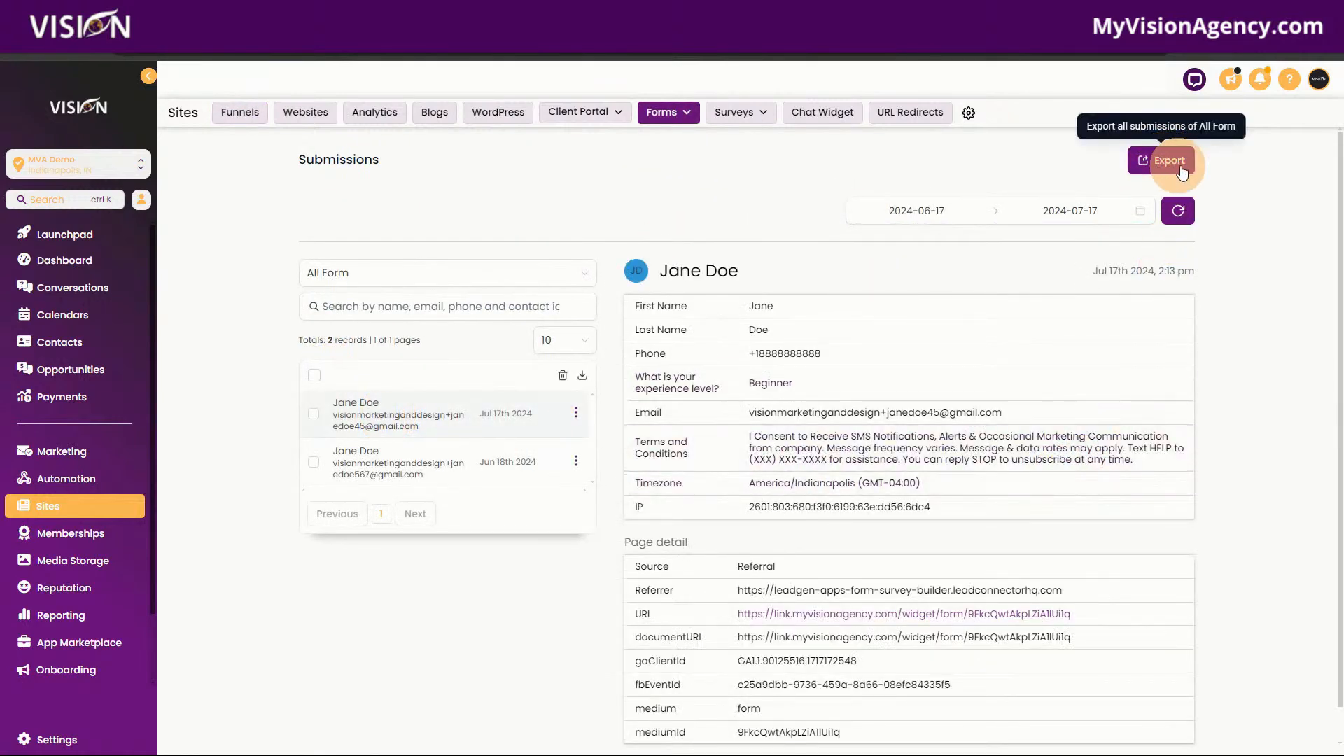
pyautogui.scroll(-1, 1266, 577)
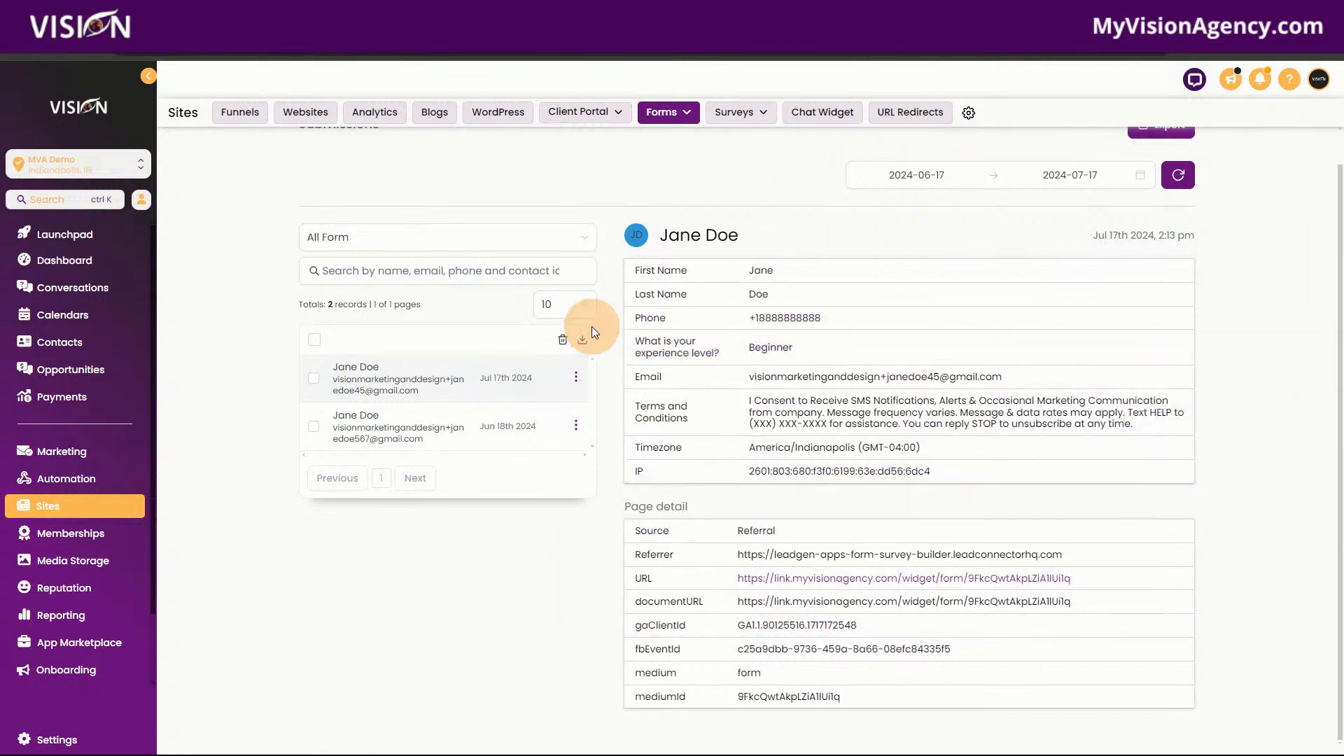
pyautogui.click(313, 341)
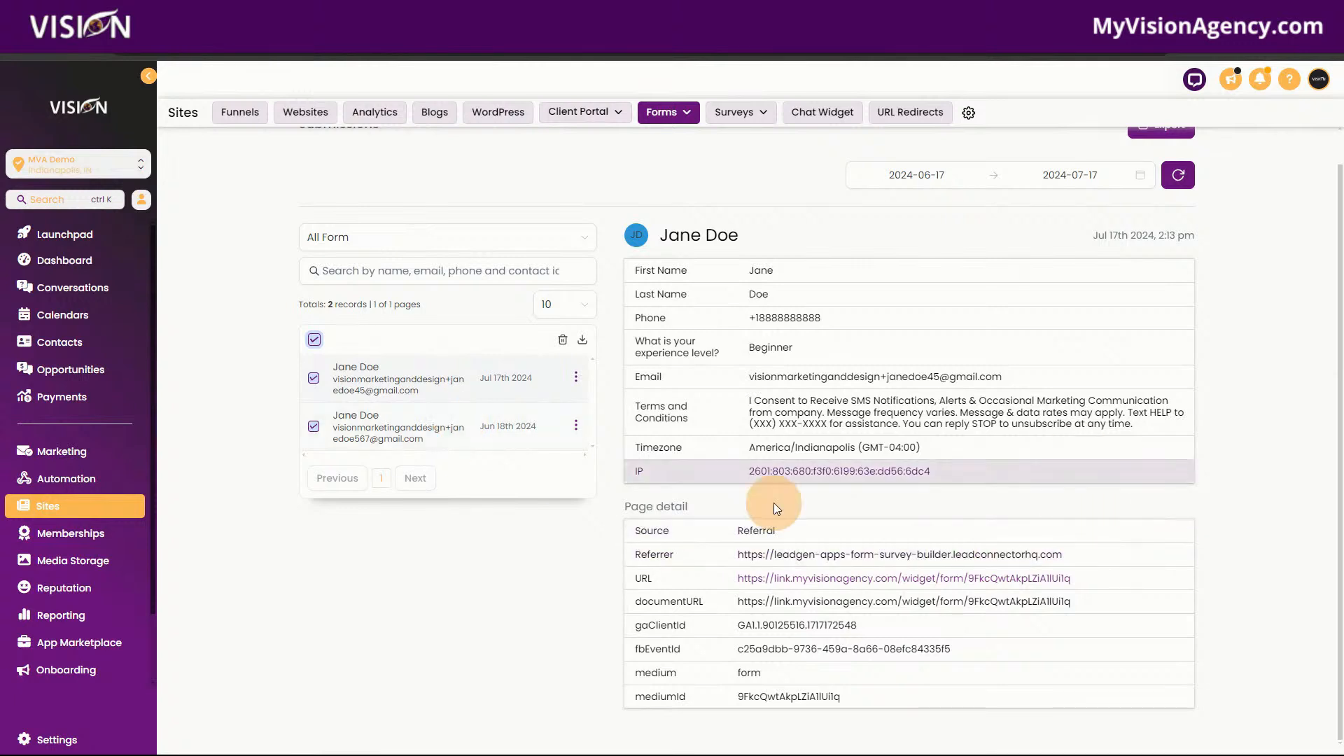
# Step: Open the forms analysis page and review the submission chart and the submissions per form
pyautogui.moveTo(672, 120)
pyautogui.click(658, 171)
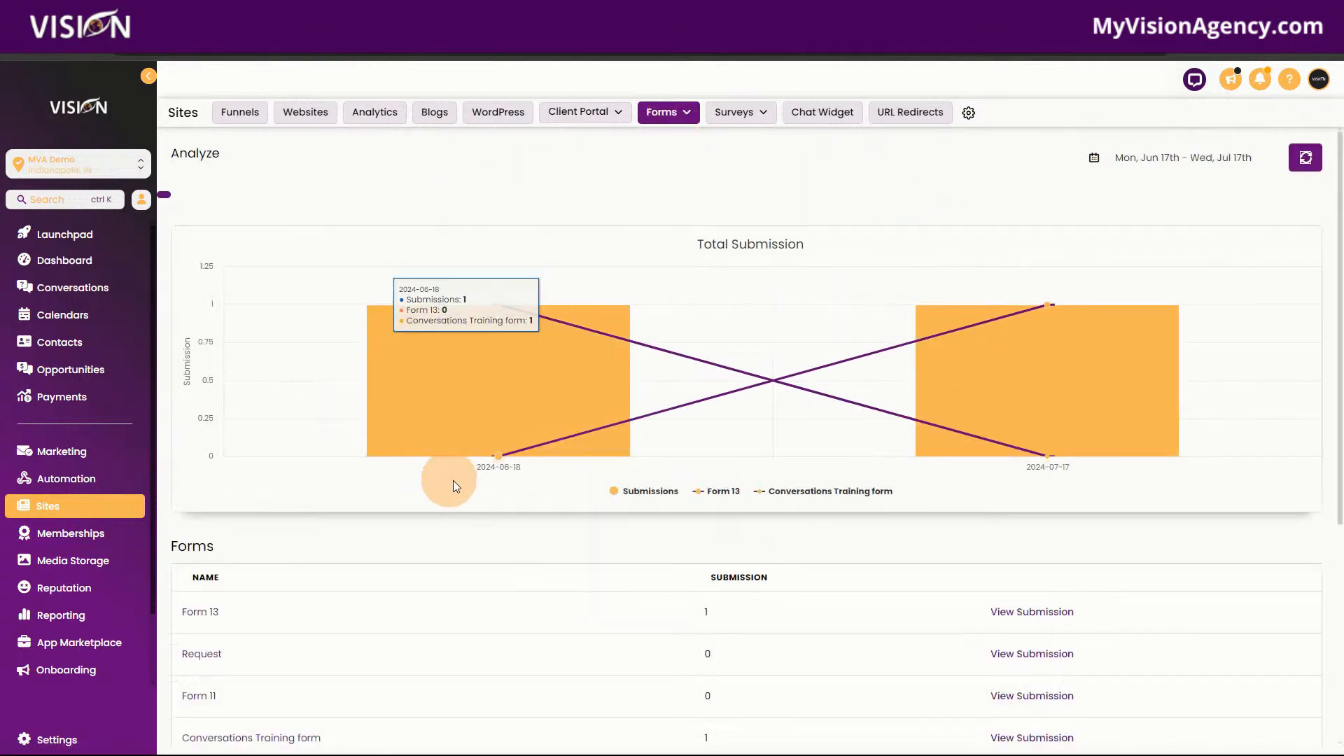
pyautogui.scroll(-5, 863, 603)
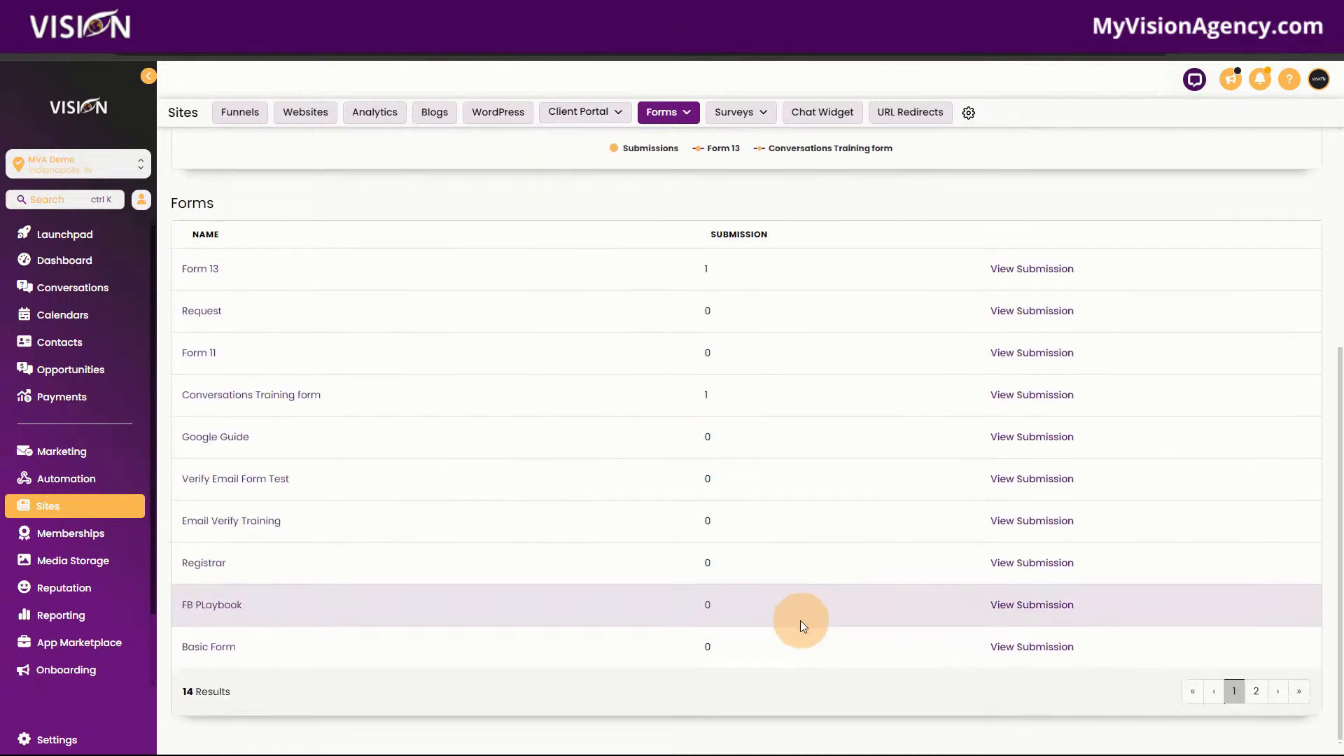
pyautogui.scroll(5, 800, 620)
# Step: View the Custom Fields and Custom Values pages in the account settings, and leave the settings
pyautogui.click(61, 737)
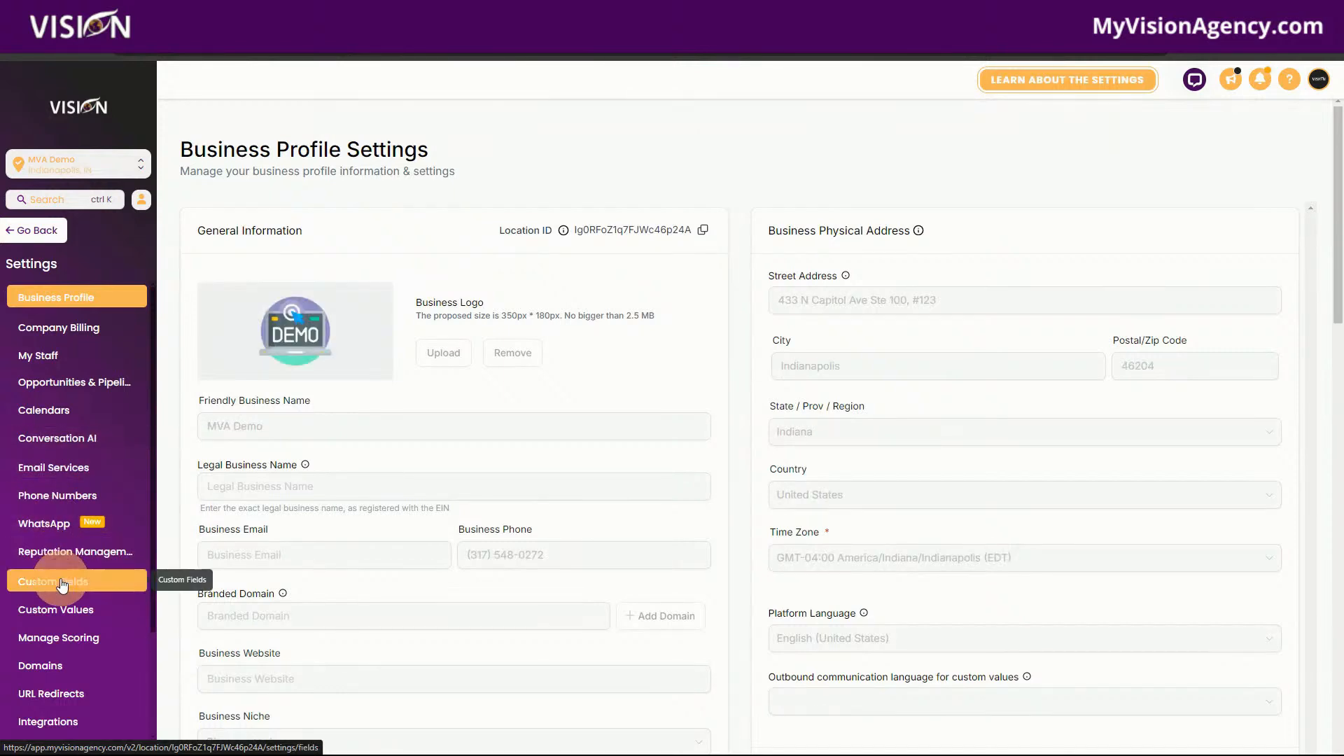
pyautogui.click(61, 583)
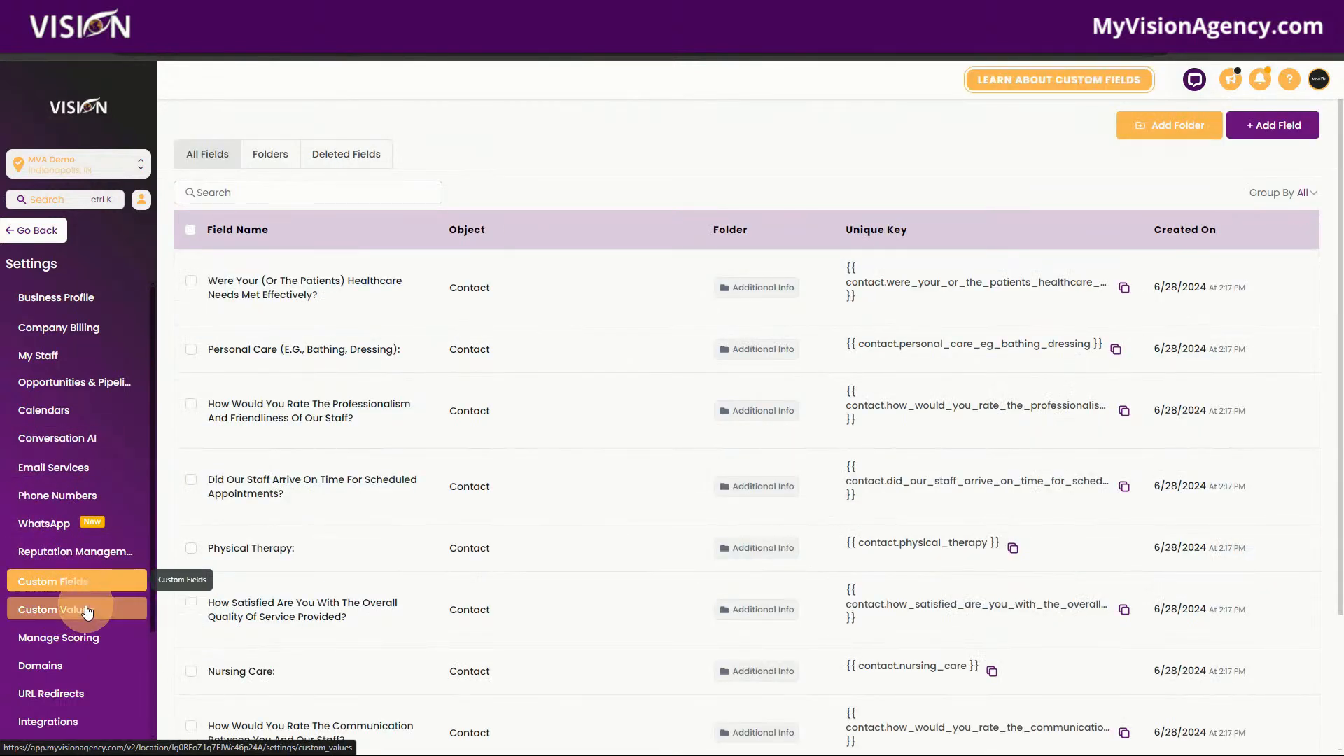
pyautogui.click(86, 613)
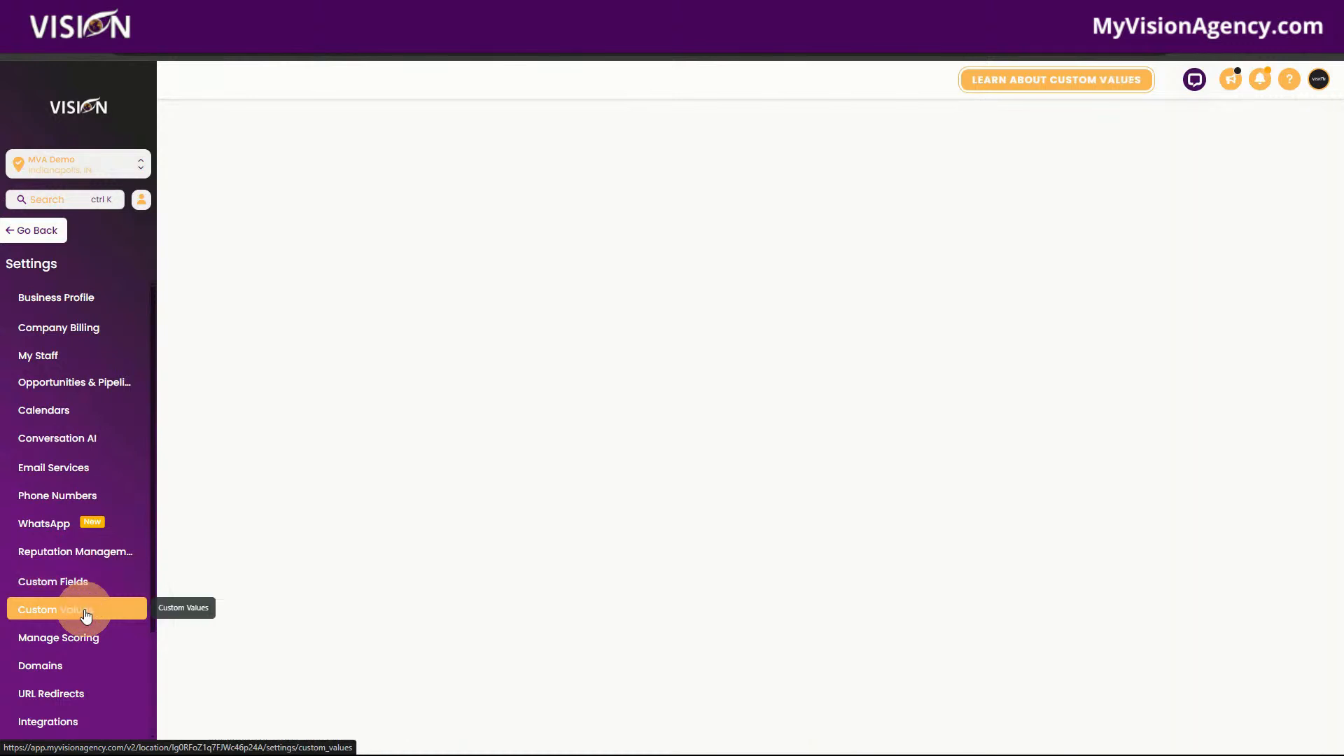
pyautogui.click(85, 585)
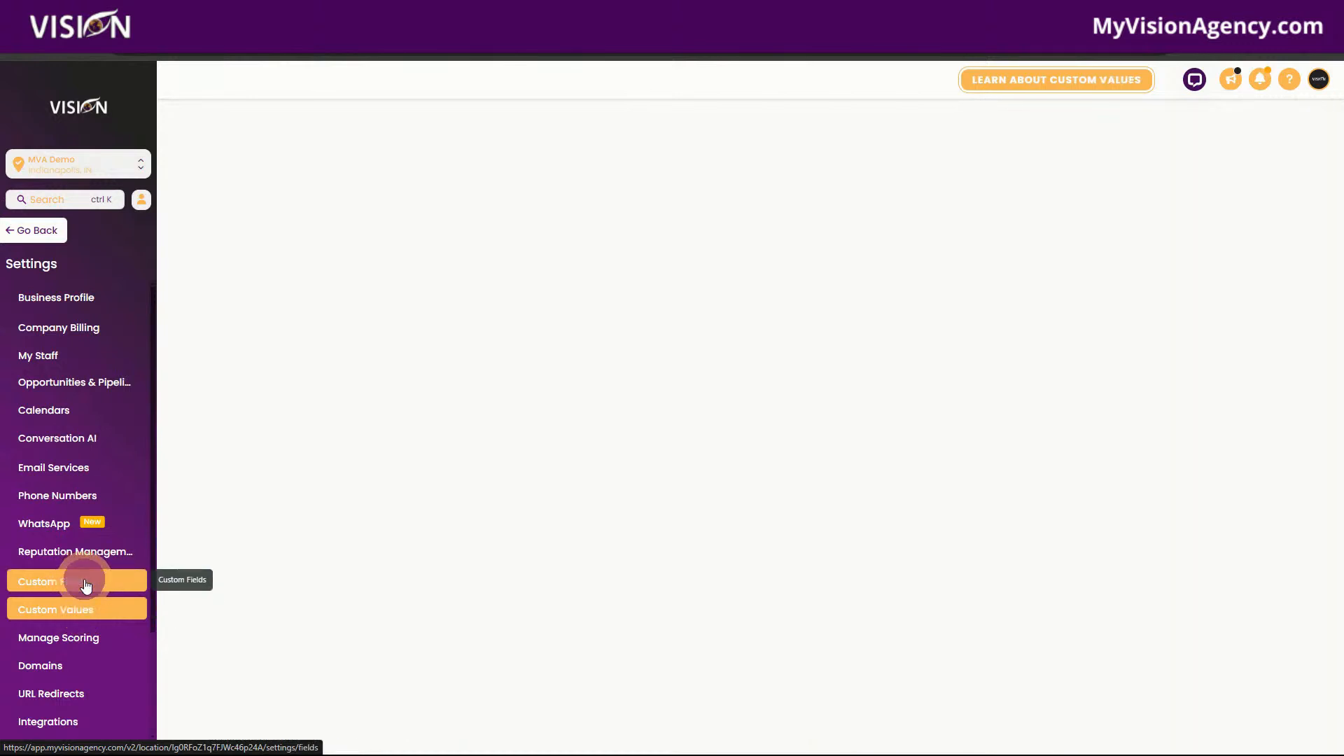
pyautogui.click(36, 236)
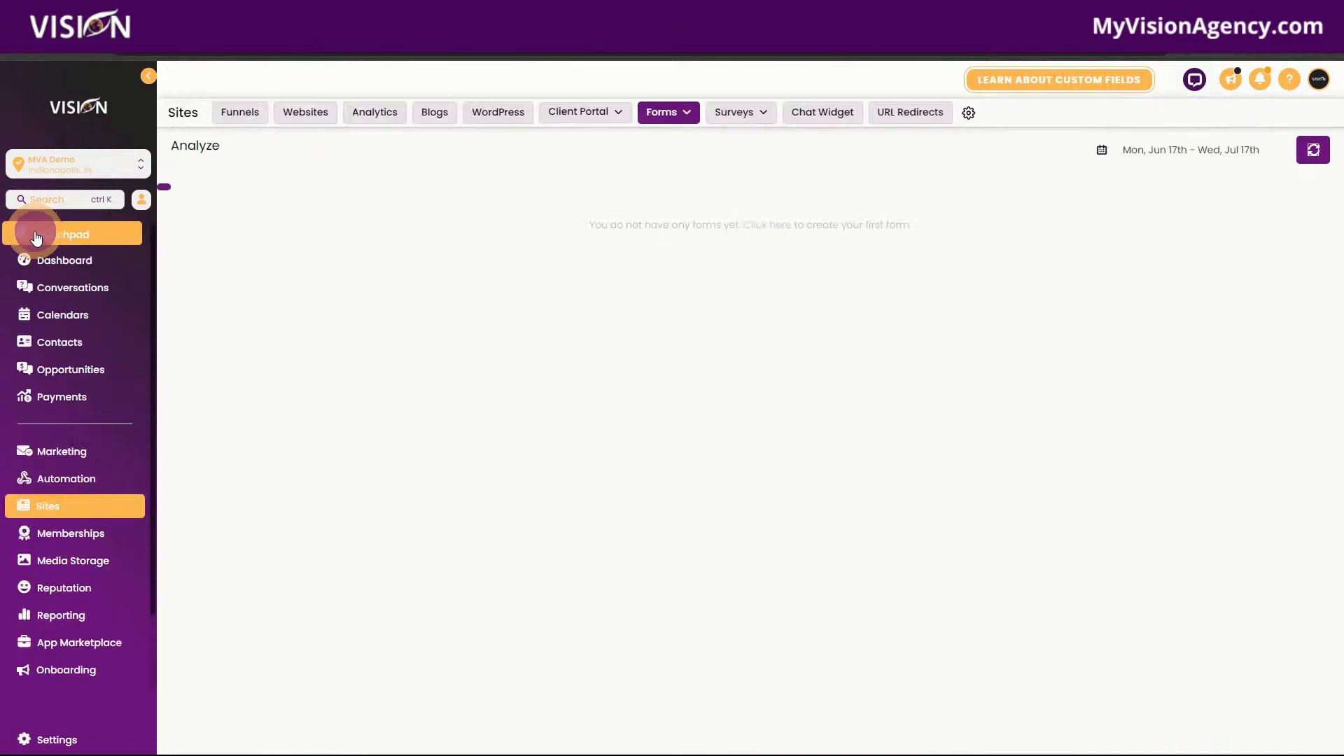
# Step: Create a new automation workflow from scratch
pyautogui.click(75, 479)
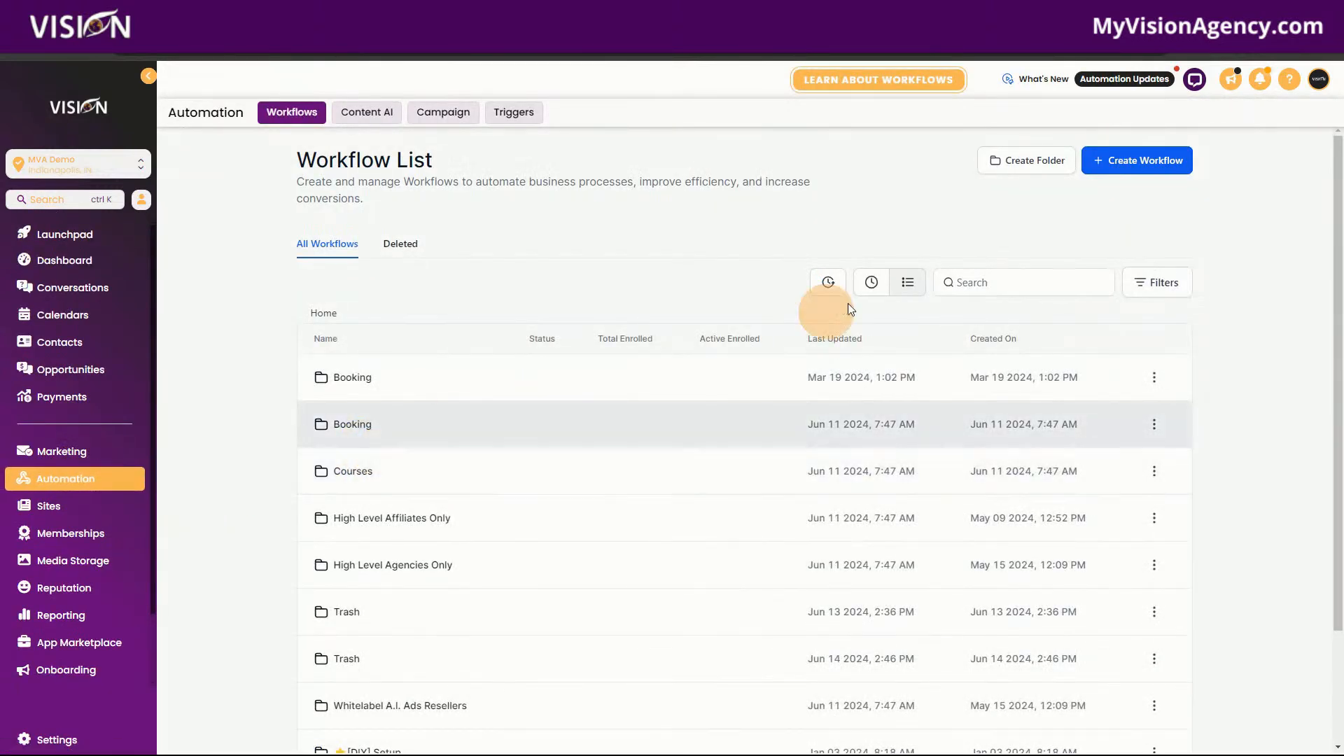
pyautogui.click(1129, 161)
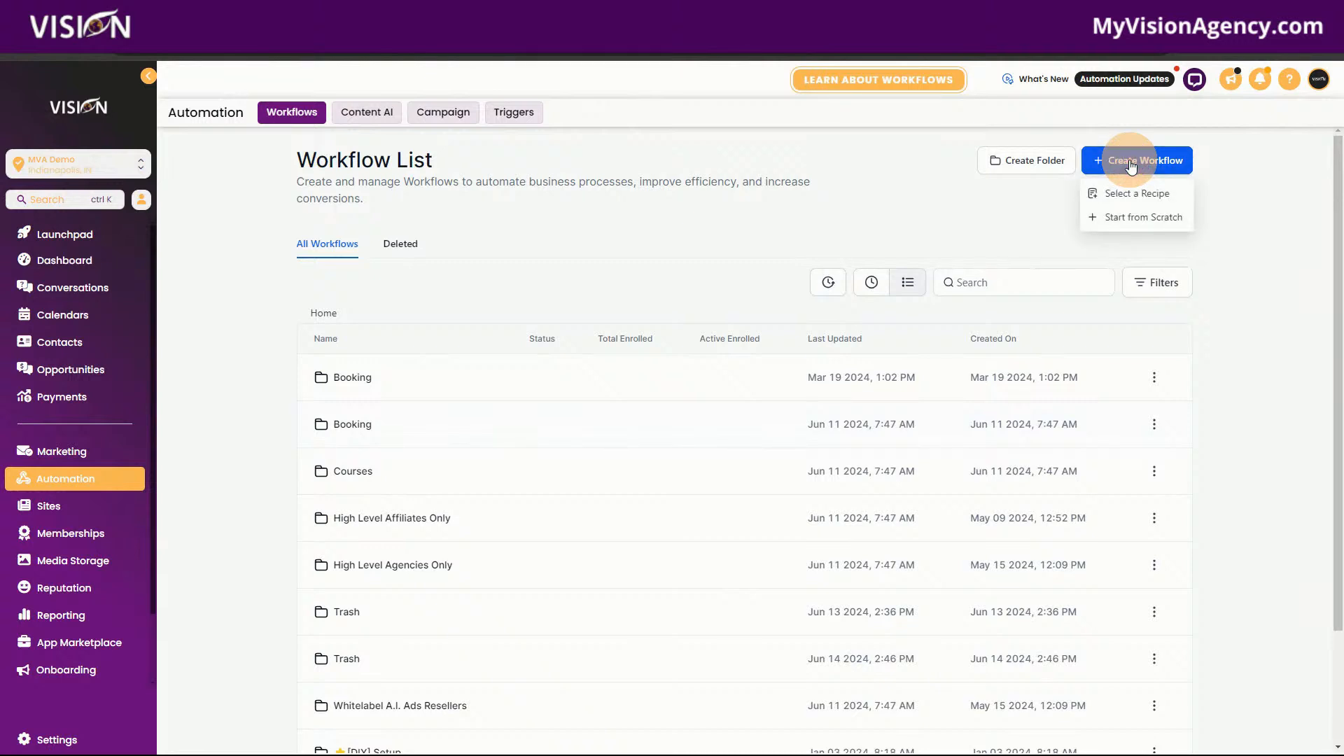
pyautogui.click(1122, 194)
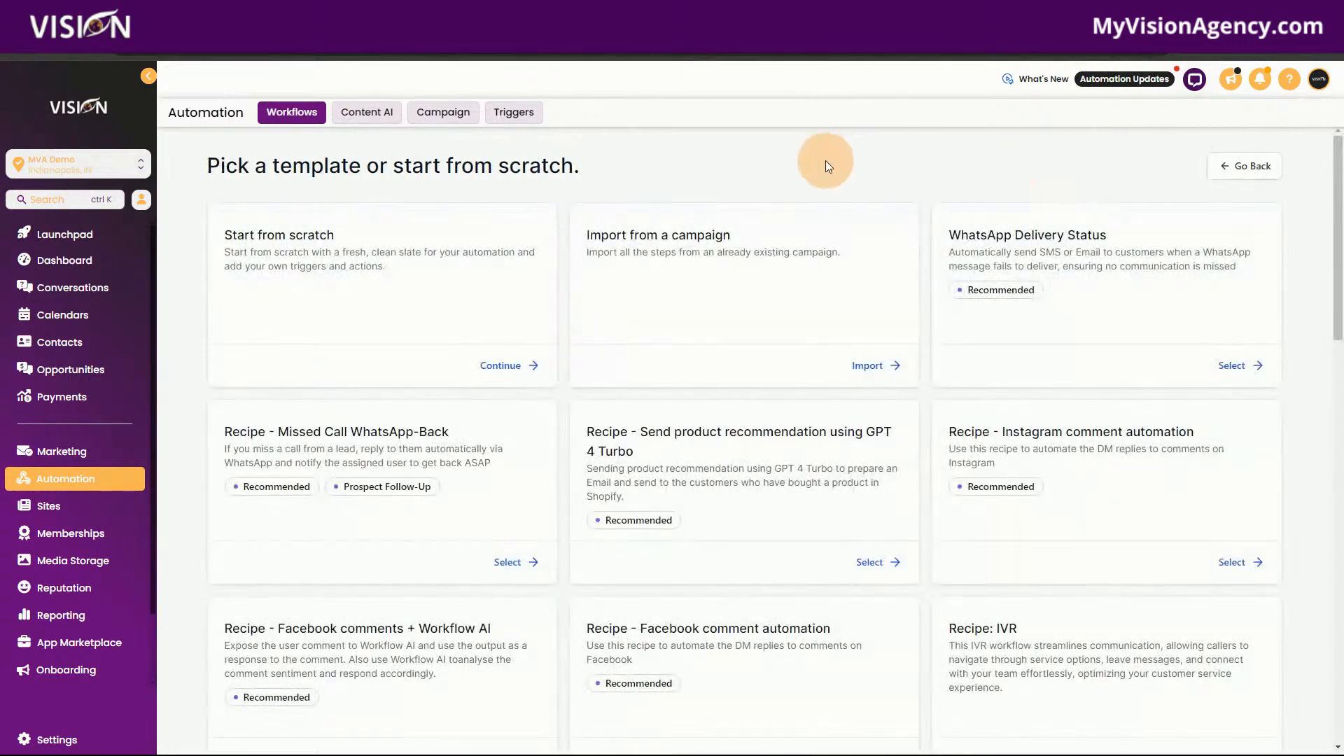
pyautogui.click(499, 367)
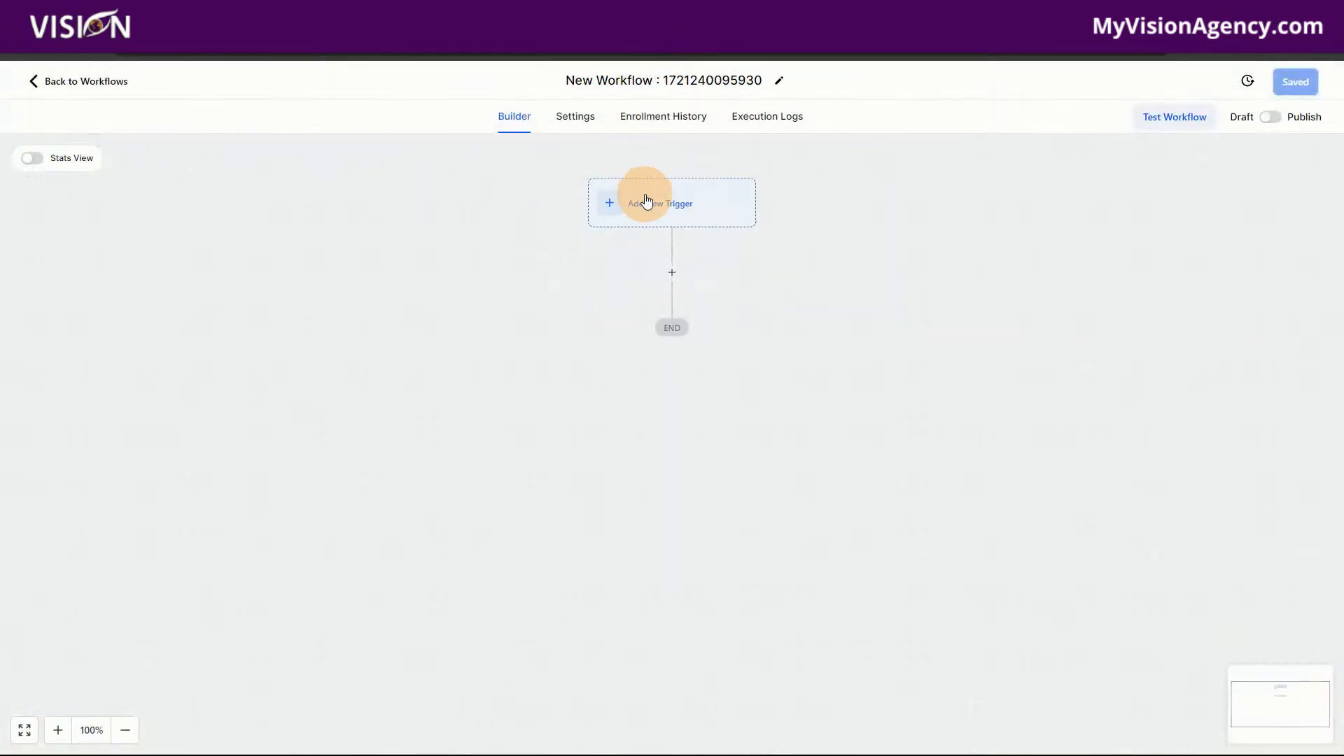
# Step: Add a Form Submitted trigger to the workflow without any filters
pyautogui.click(647, 201)
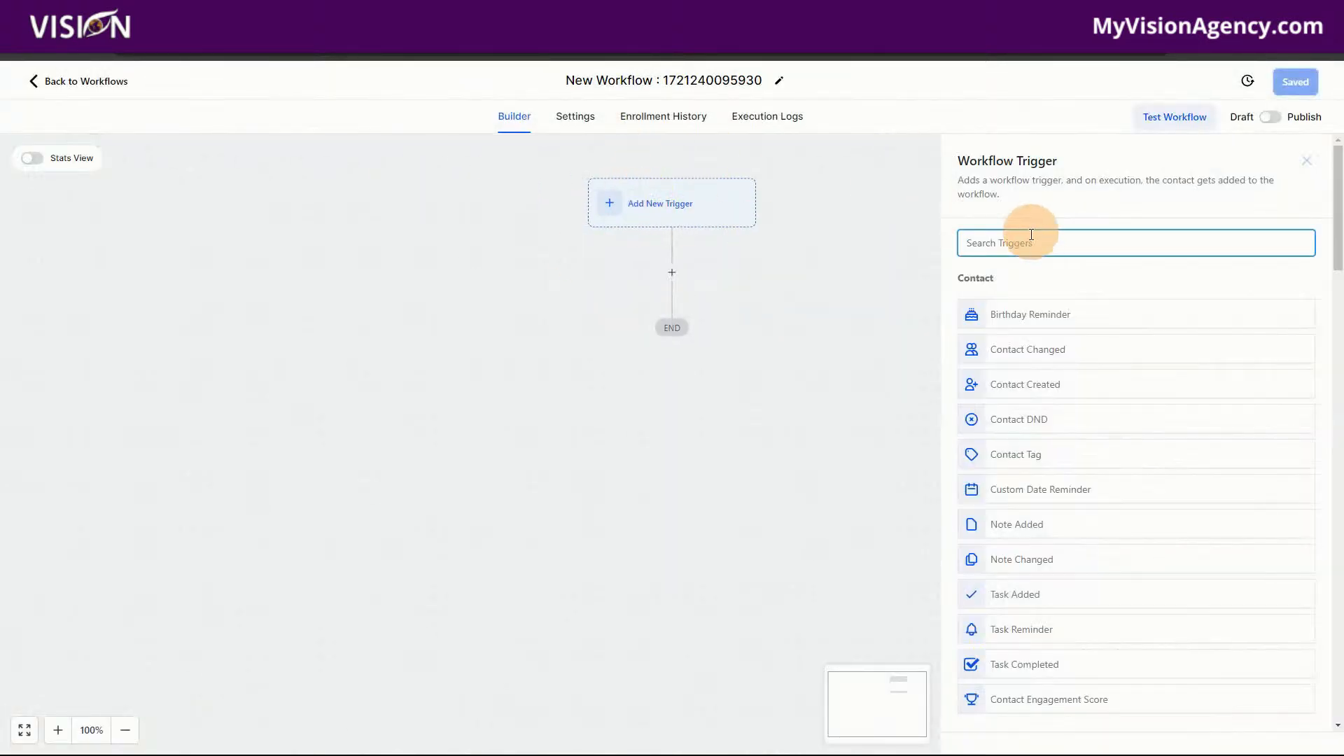
pyautogui.write('form')
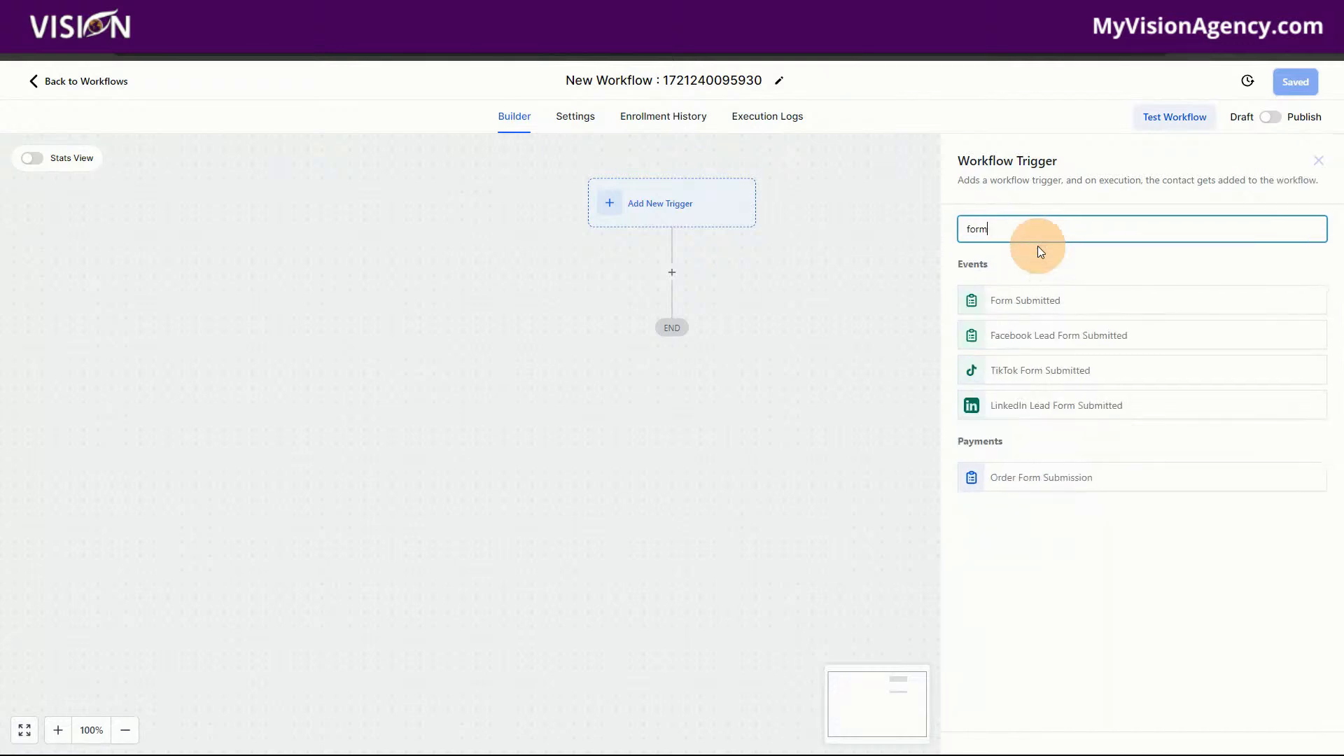
pyautogui.click(1025, 302)
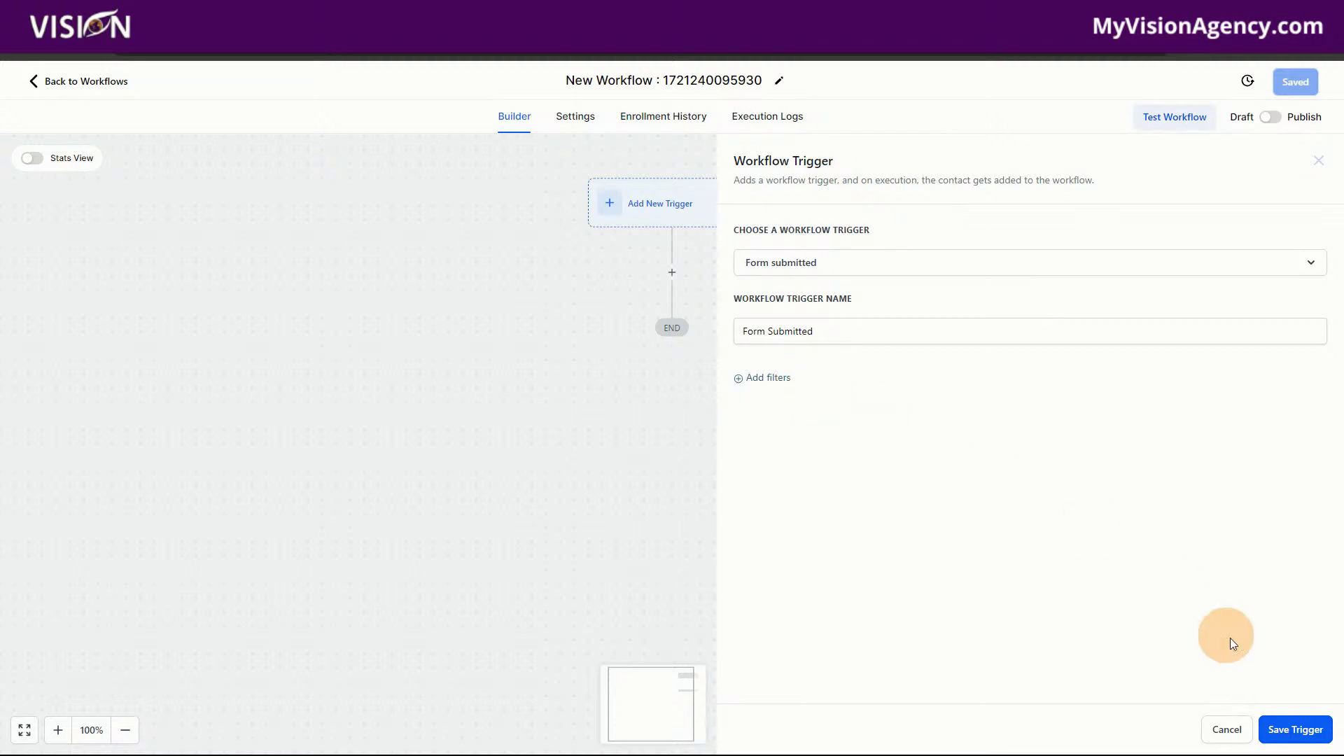
pyautogui.click(1296, 729)
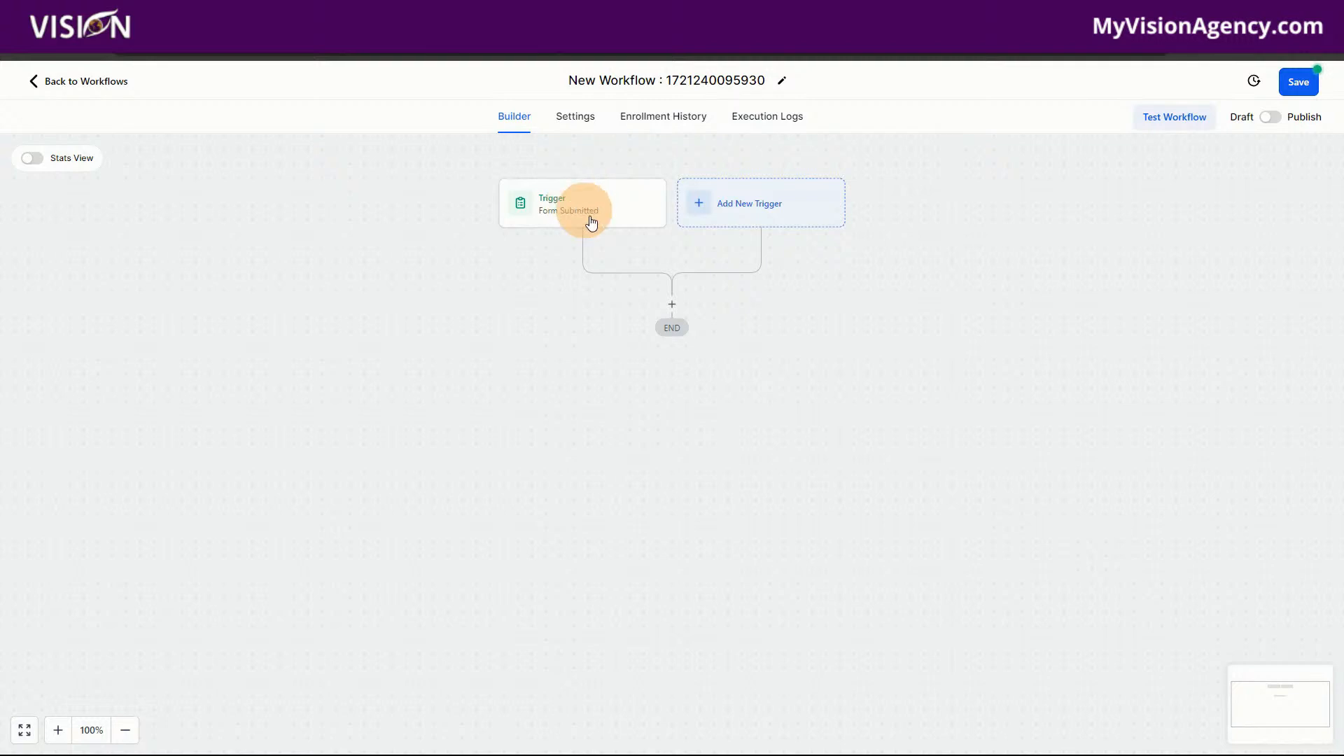
# Step: Start an Update Contact Field action after the trigger and choose the custom field "What is your experience level?" as the field to update
pyautogui.click(672, 306)
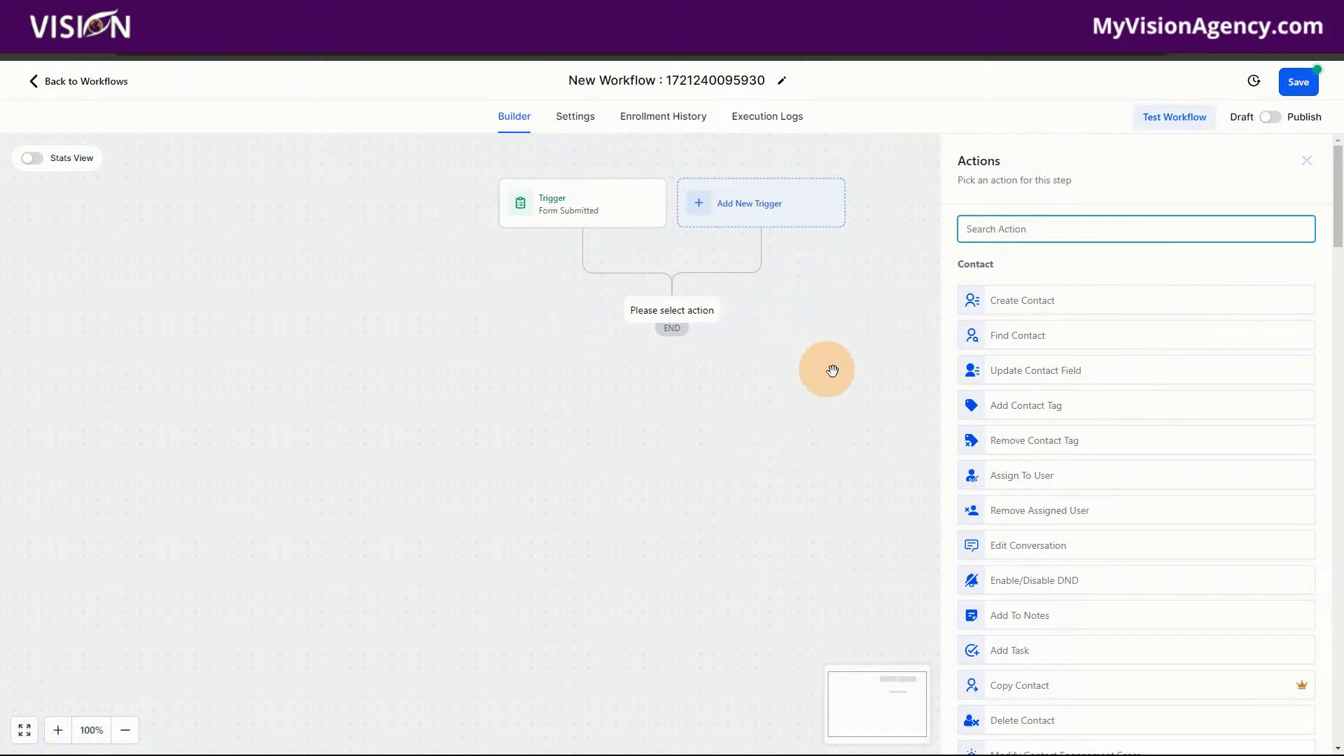
pyautogui.click(1056, 374)
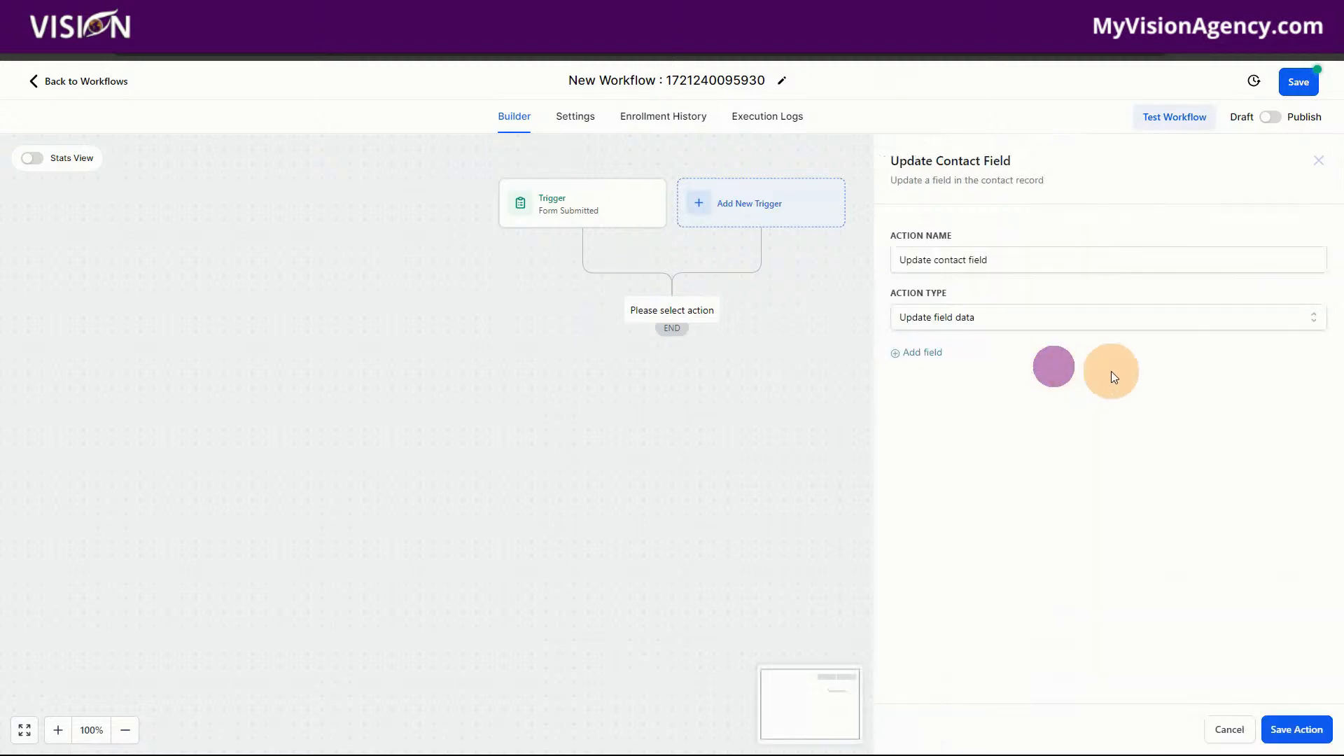
pyautogui.click(930, 347)
pyautogui.click(980, 379)
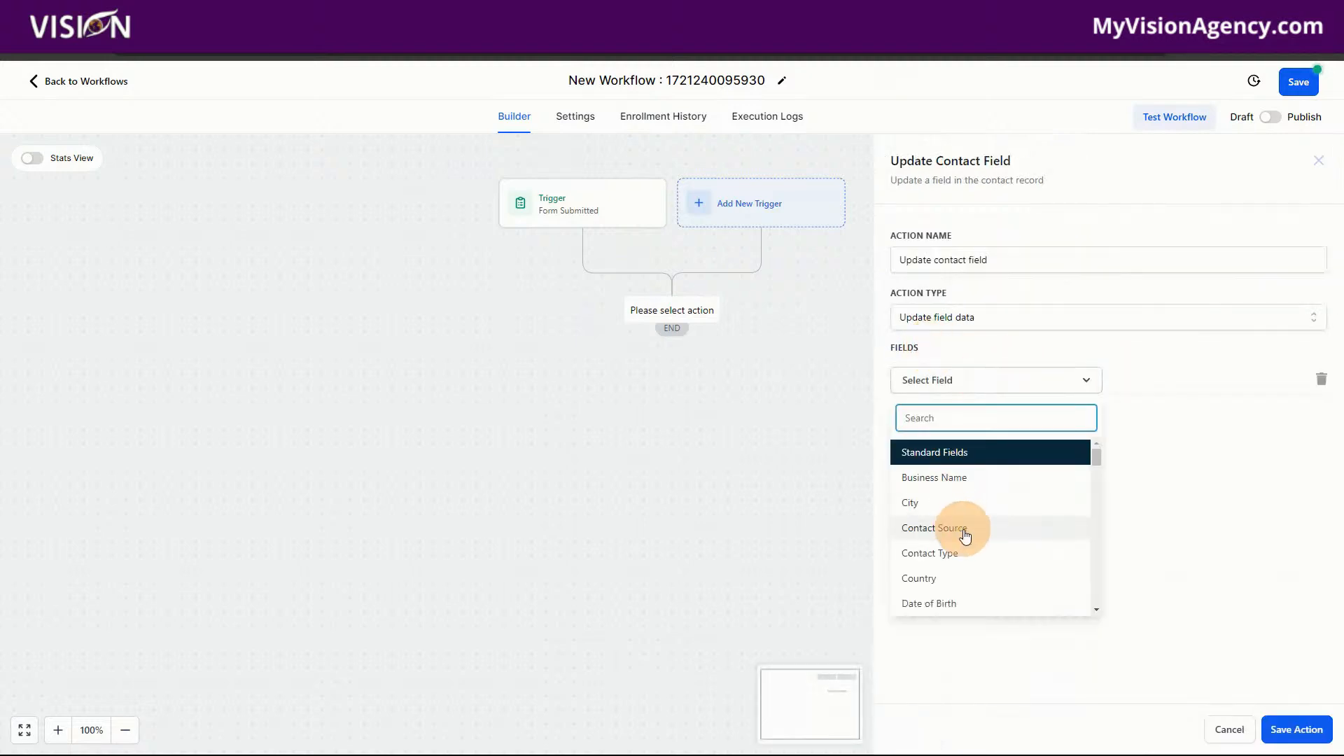
pyautogui.scroll(-3, 977, 529)
pyautogui.scroll(-5, 987, 521)
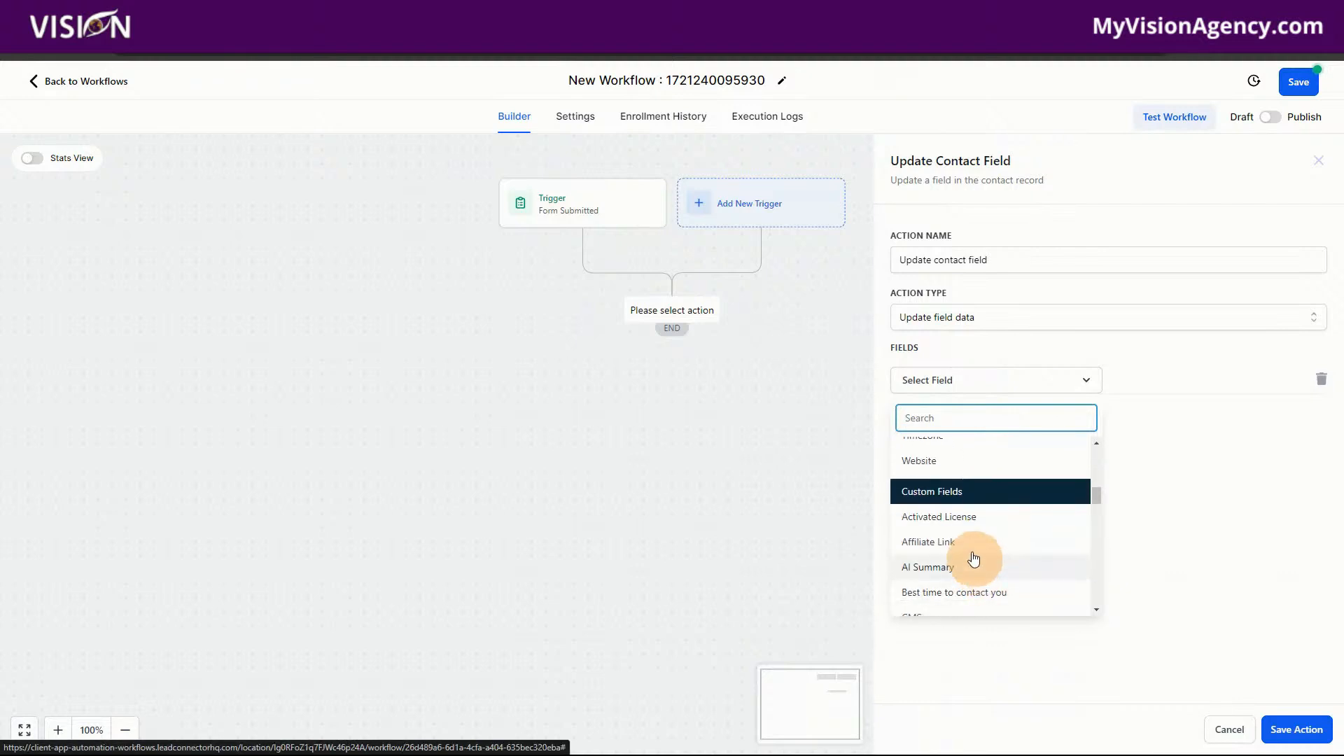
pyautogui.scroll(-5, 1017, 532)
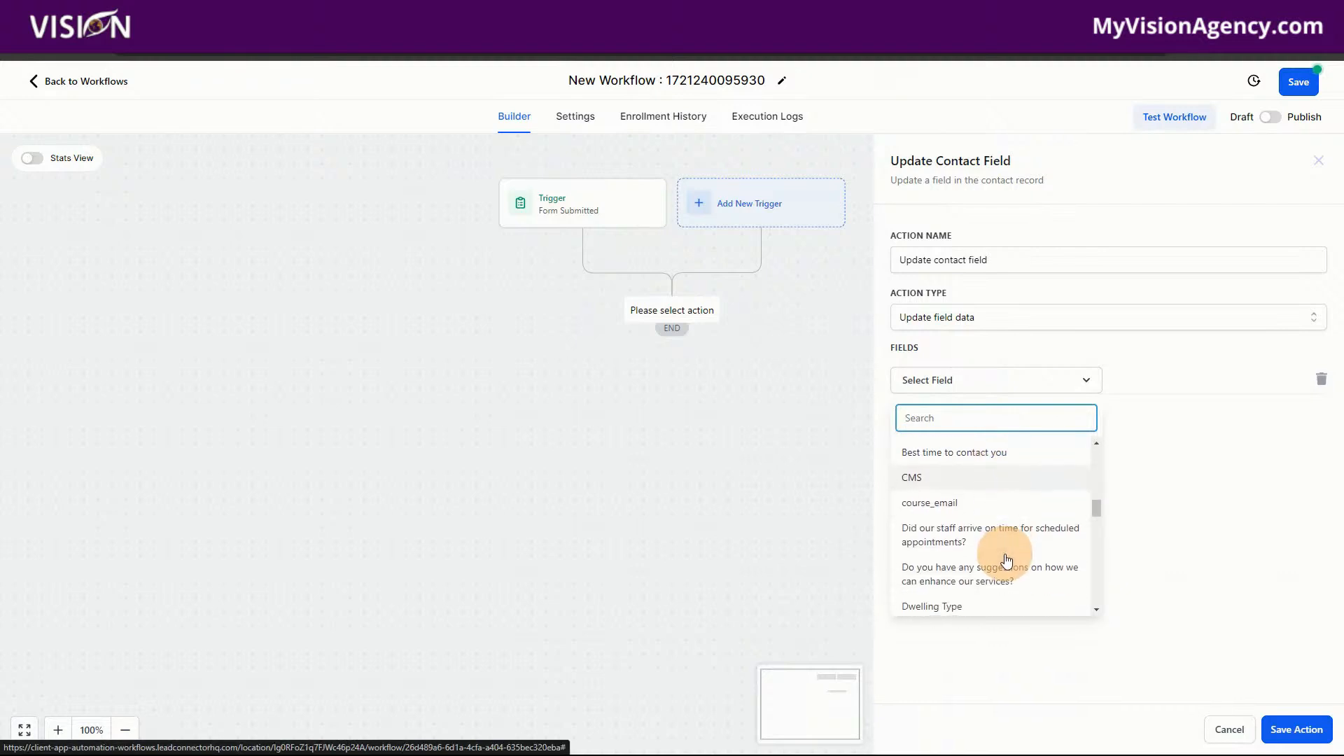
pyautogui.scroll(-5, 1006, 566)
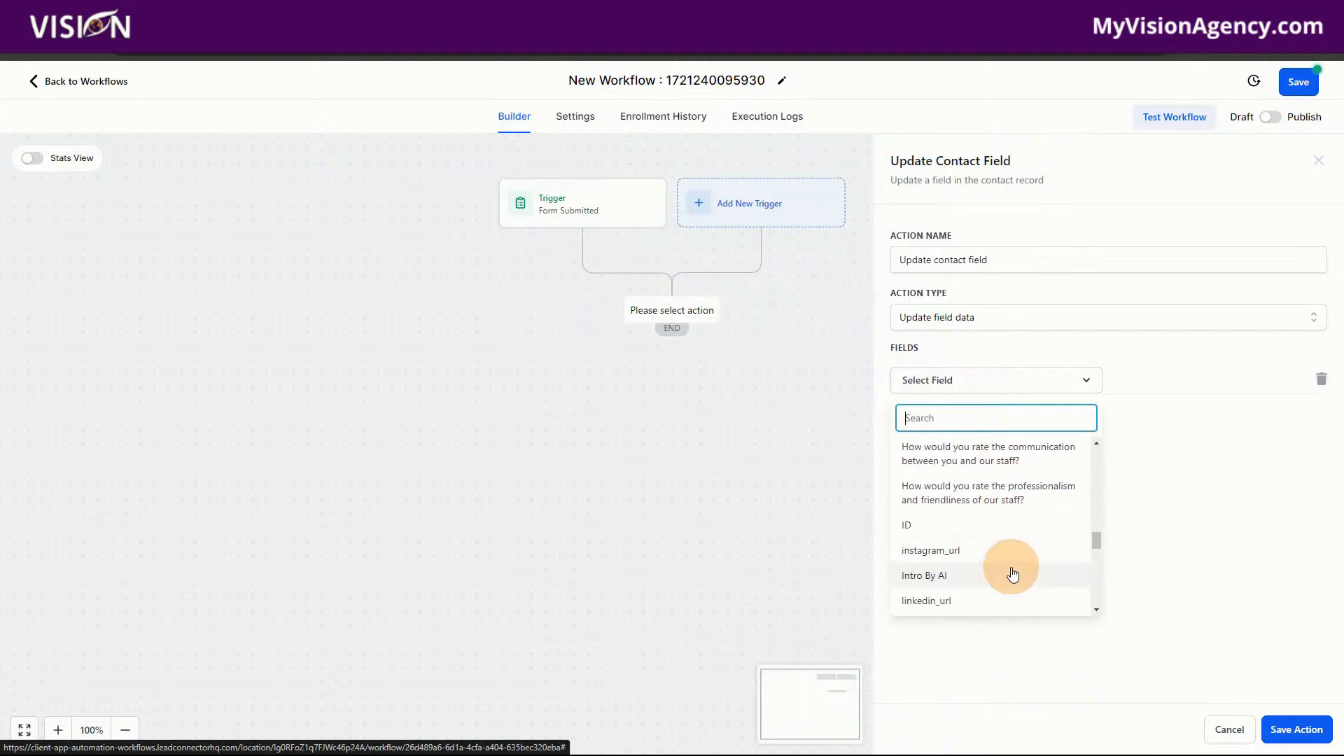
pyautogui.scroll(-4, 1013, 560)
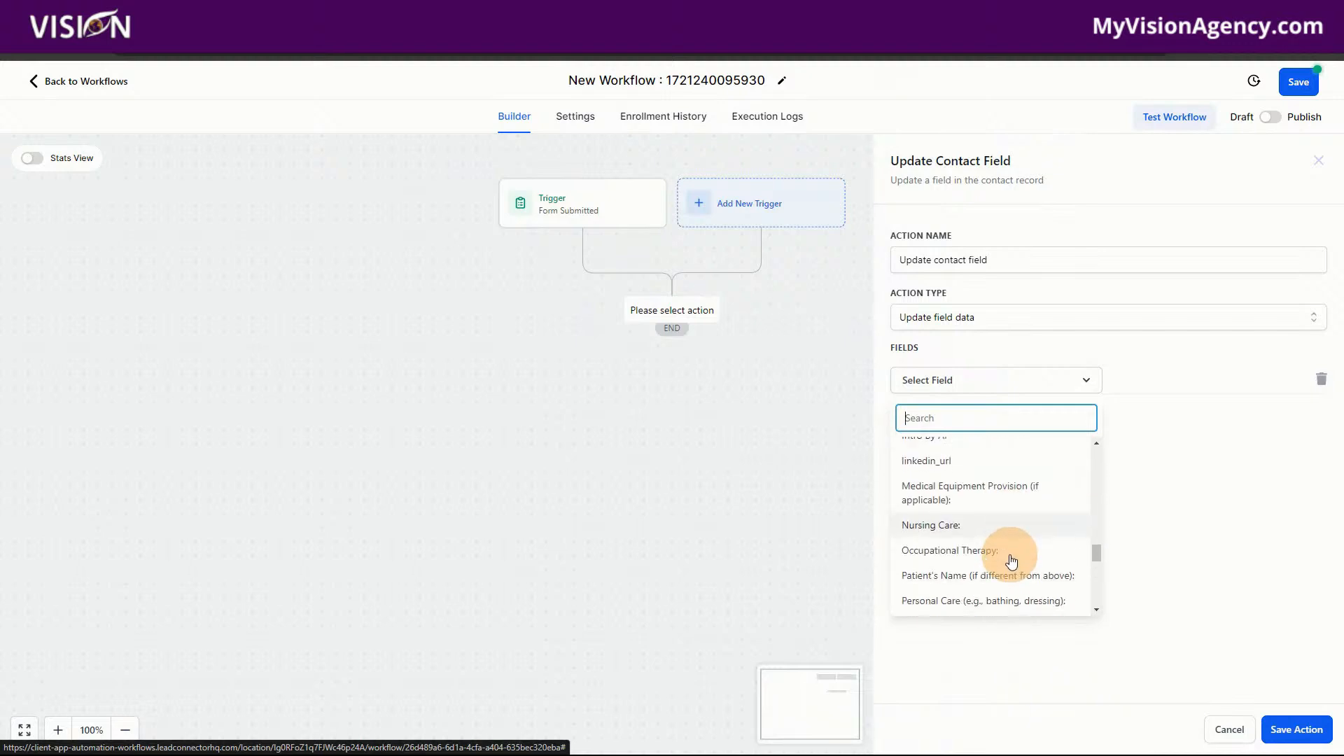
pyautogui.write('ex')
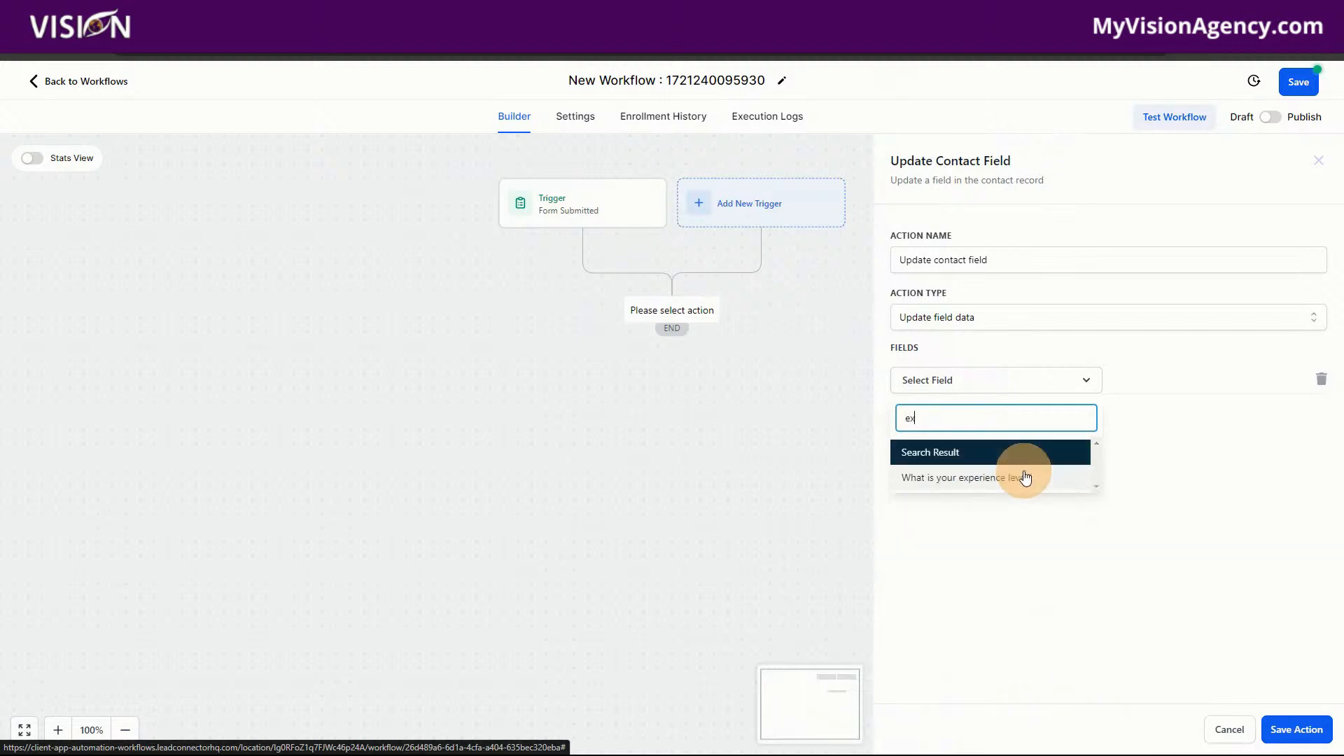
pyautogui.click(948, 476)
# Step: Select Beginner as the experience level value, and return to the workflow list, discarding the unsaved changes
pyautogui.click(1165, 389)
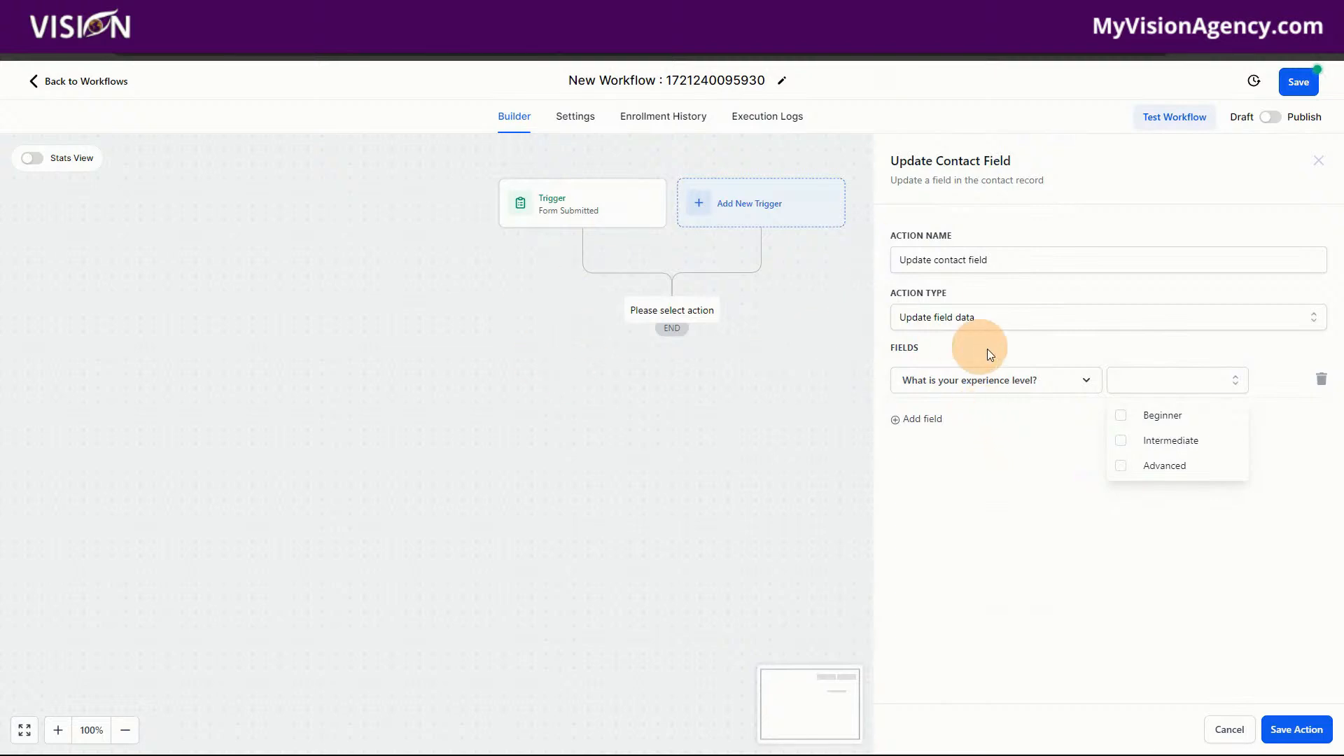
pyautogui.click(1123, 415)
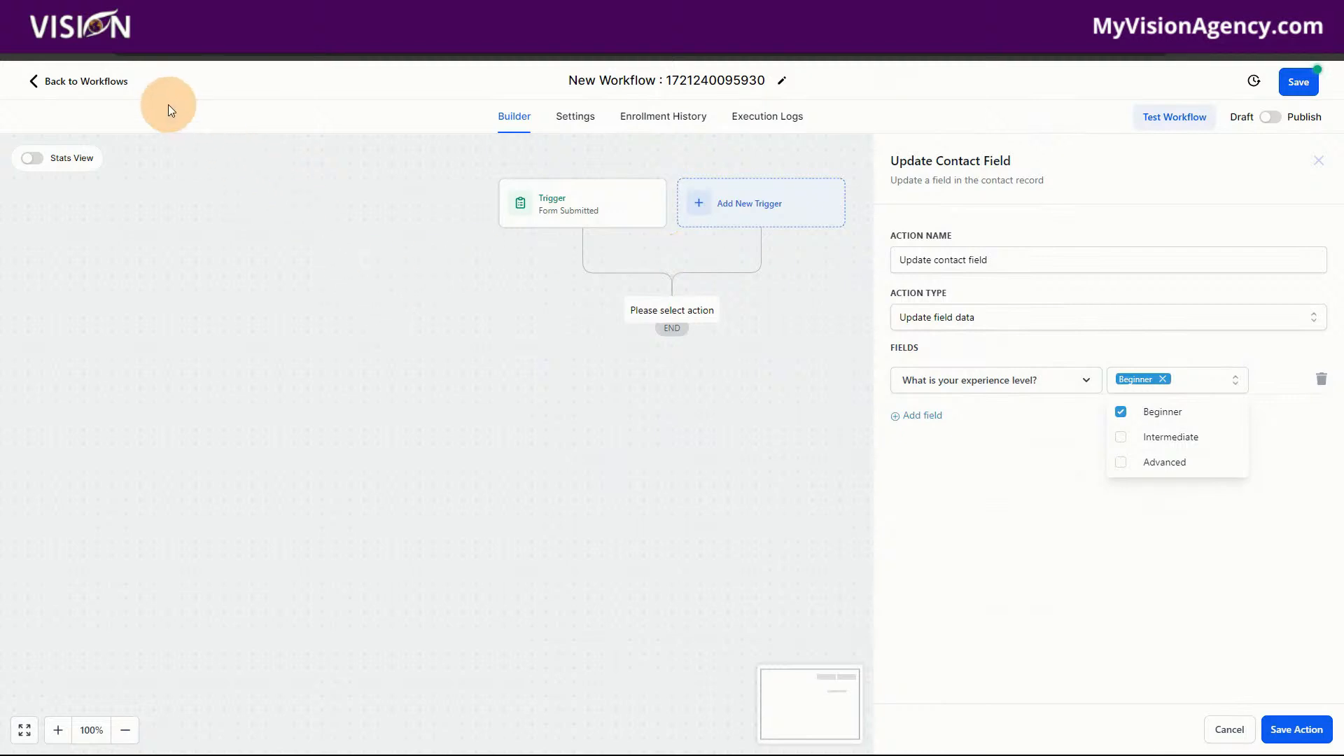
pyautogui.click(124, 83)
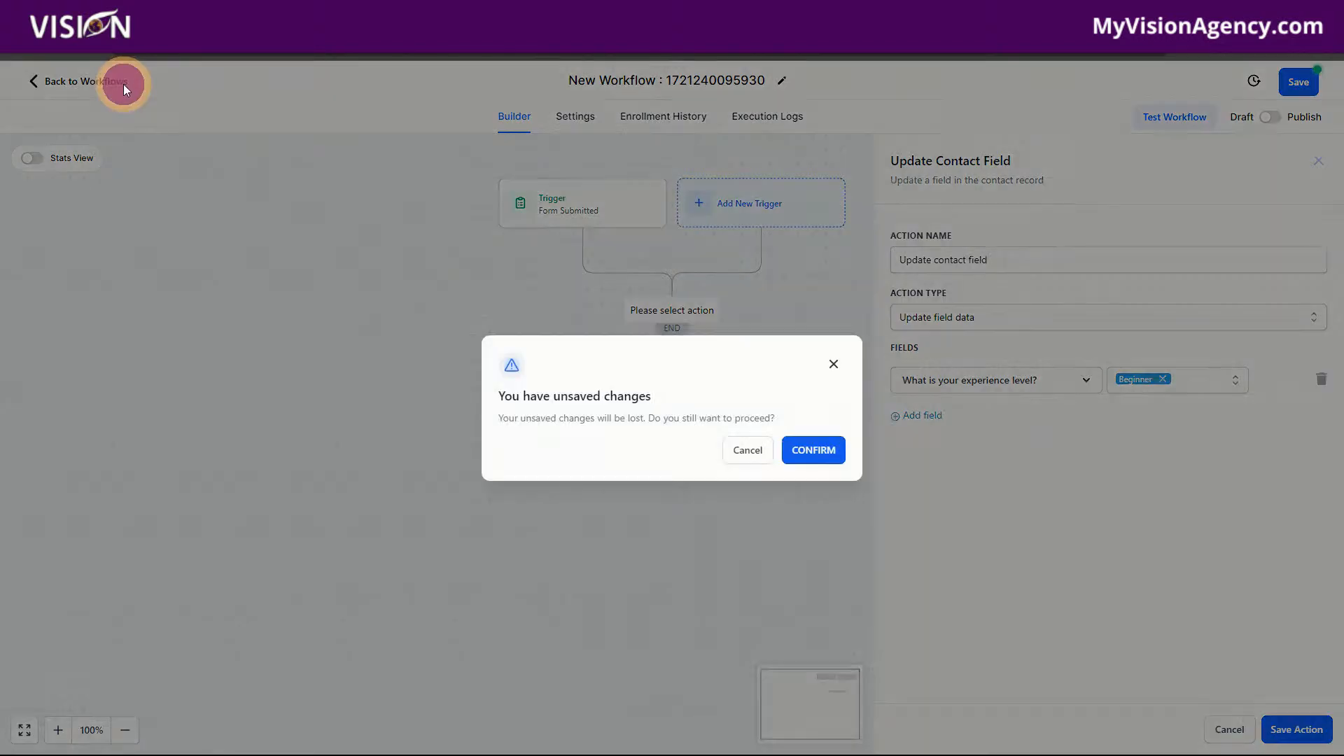
pyautogui.click(805, 451)
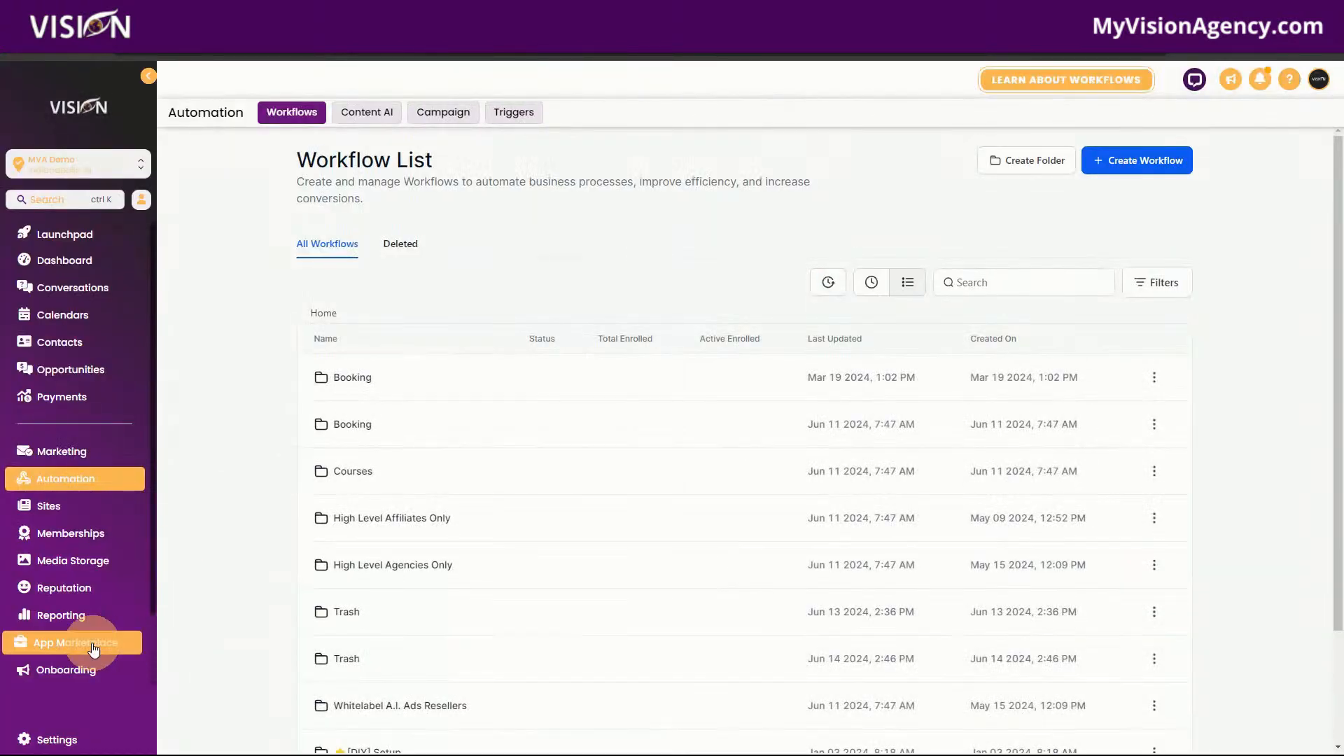
# Step: Open the account settings and look up "custom fields" in the Help Center search
pyautogui.click(56, 737)
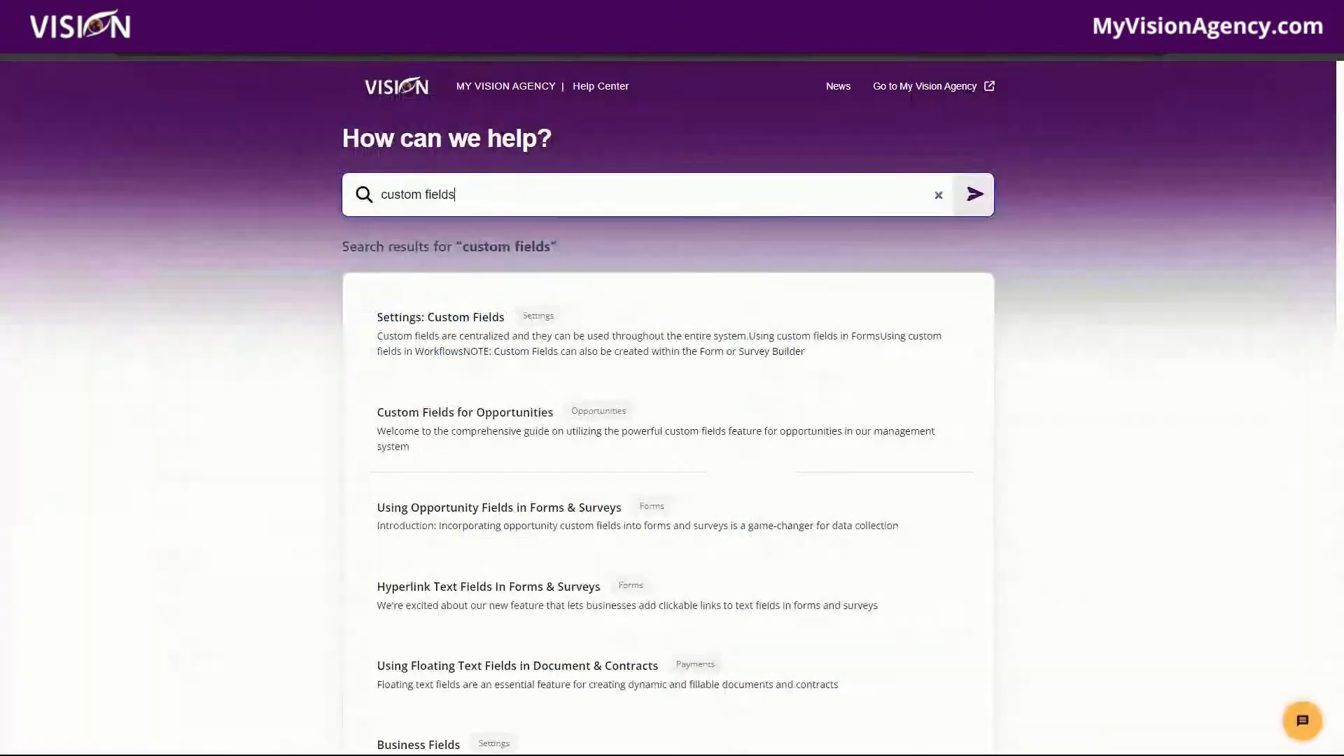
pyautogui.click(488, 185)
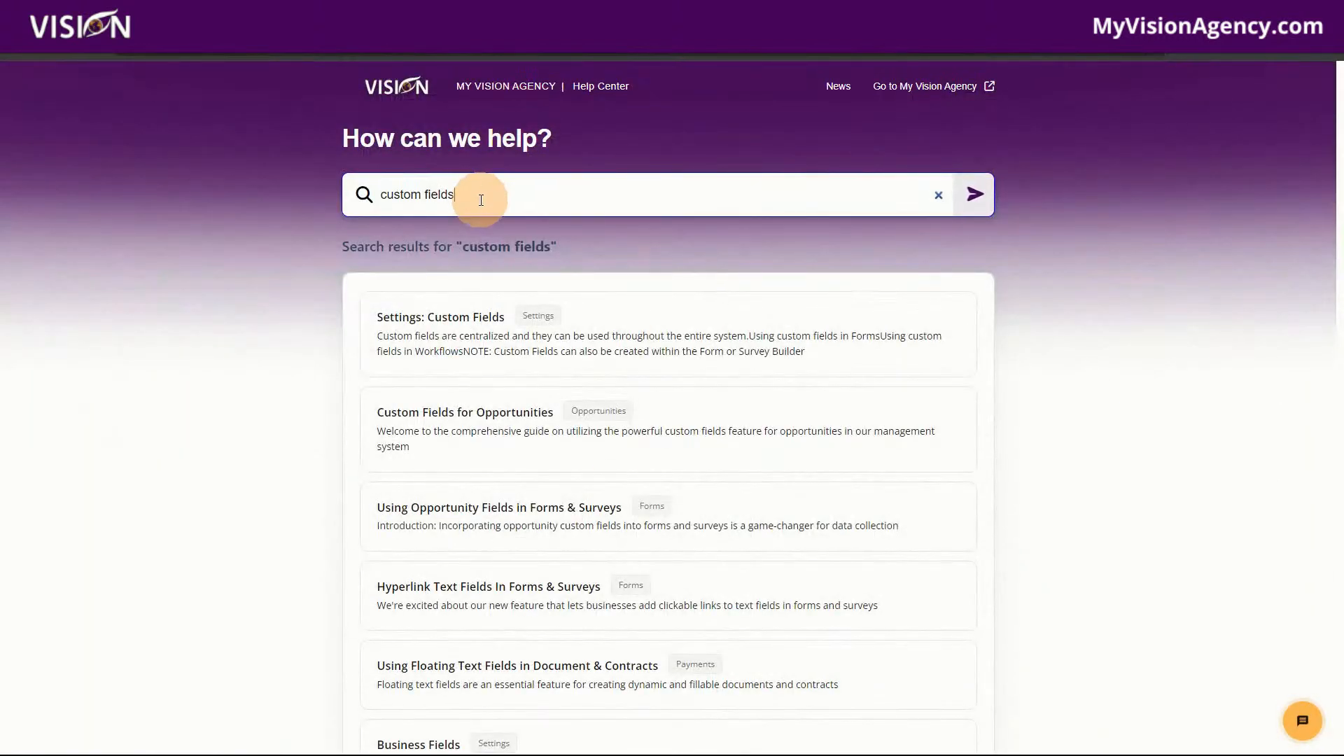